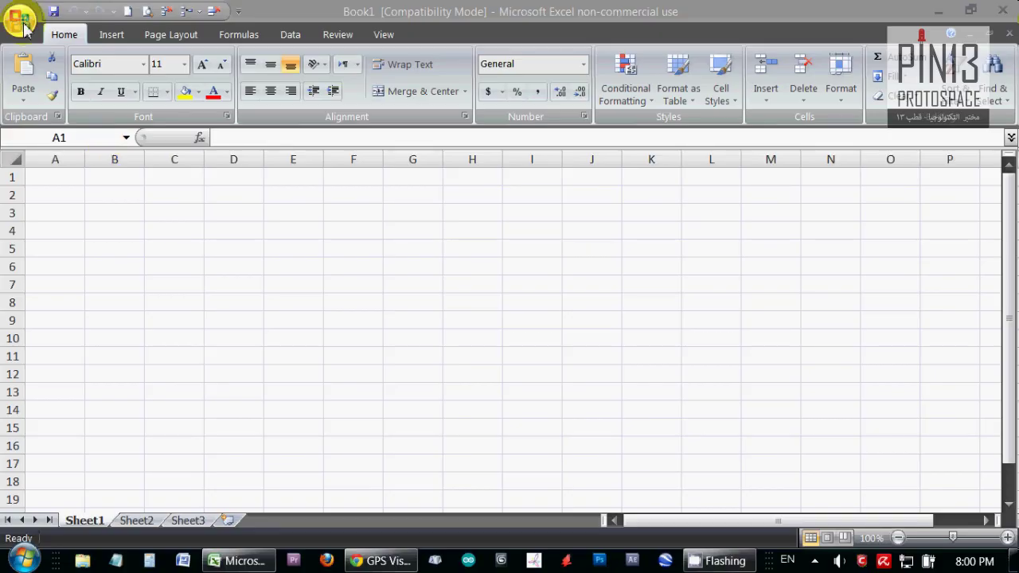
# Step: Open GPS.LOG from the PIN13 (G:) drive, showing All Files in the Open dialog
pyautogui.click(20, 24)
pyautogui.click(46, 96)
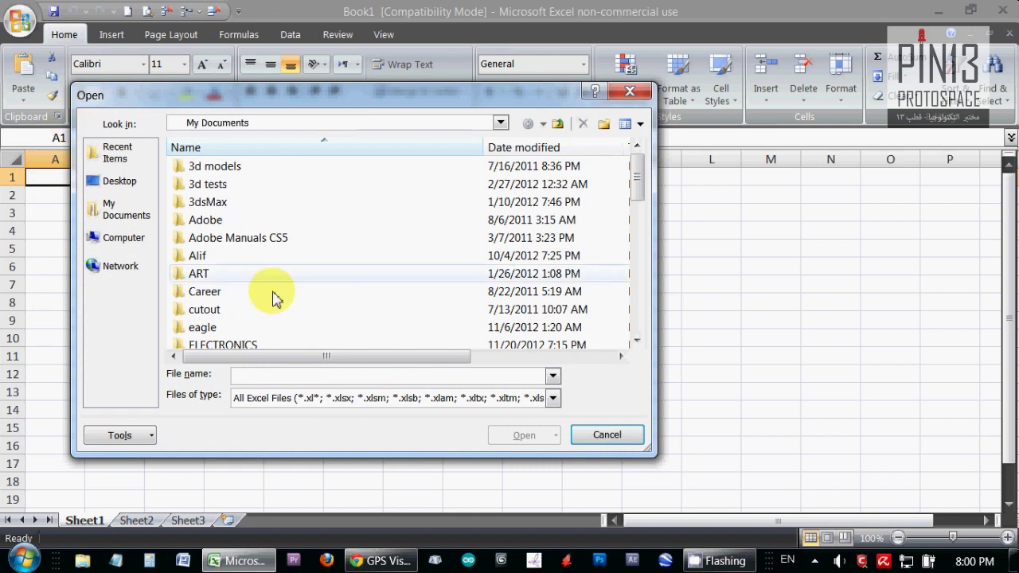
pyautogui.click(553, 397)
pyautogui.click(531, 414)
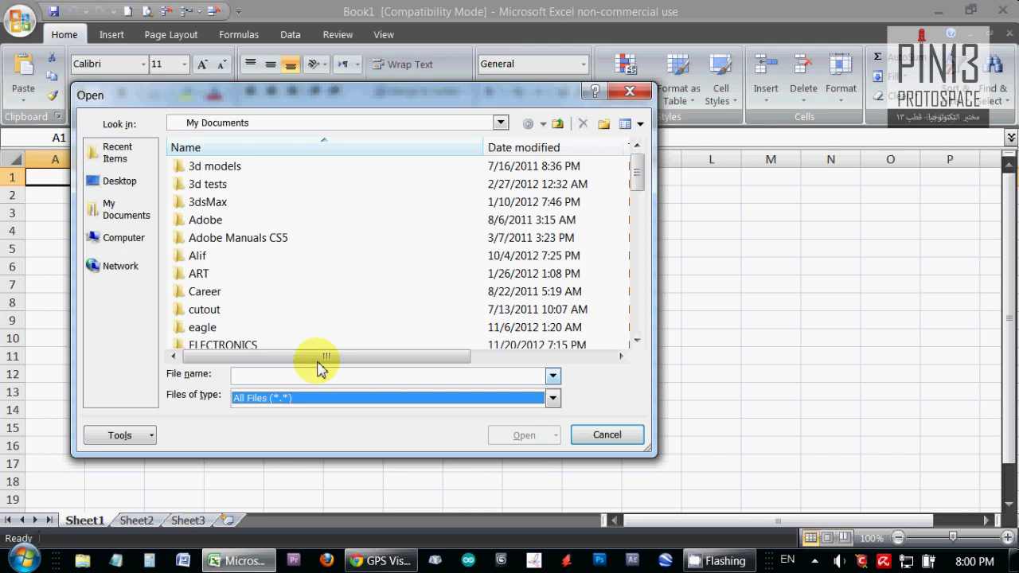
pyautogui.click(127, 239)
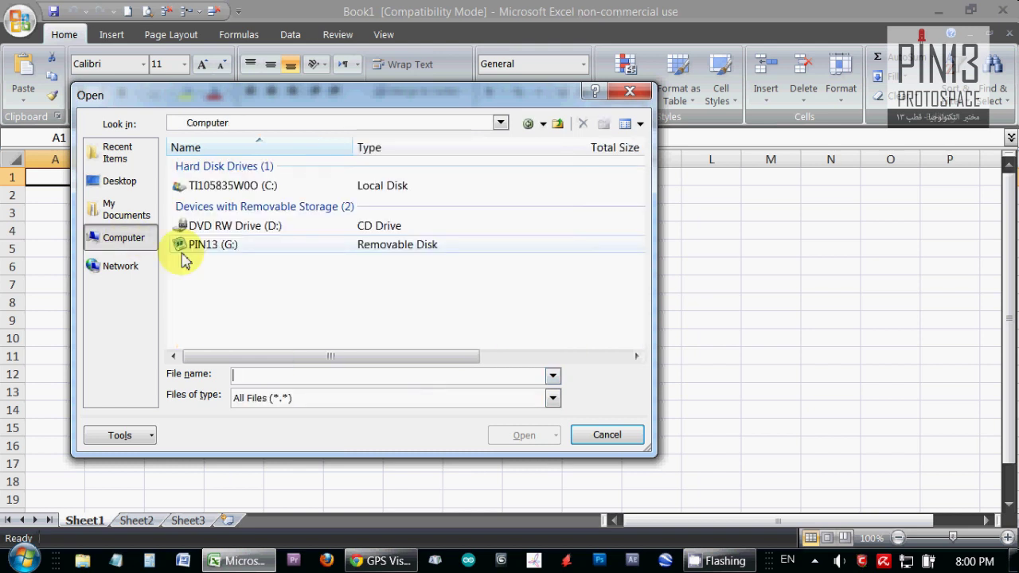
pyautogui.doubleClick(201, 246)
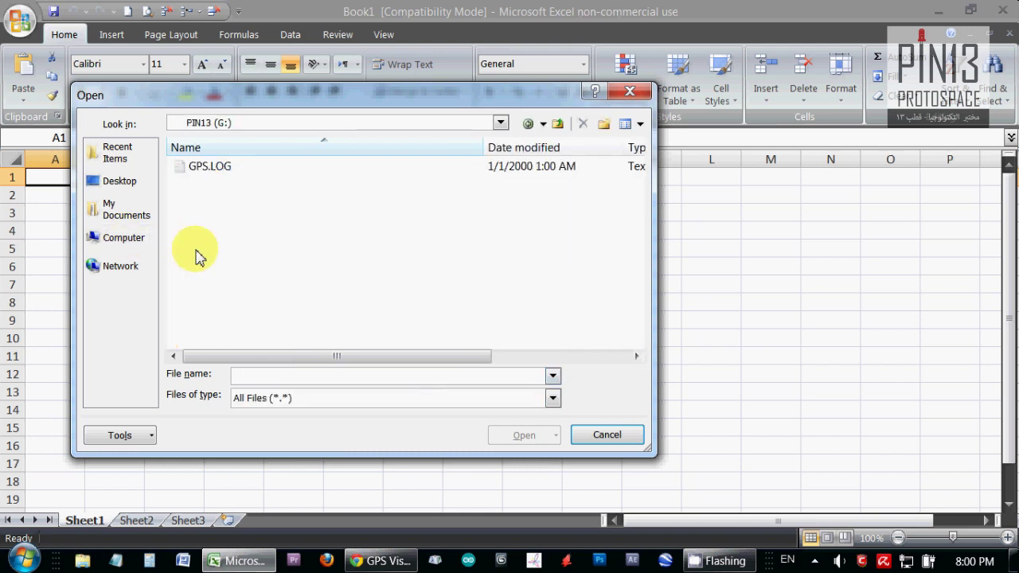
pyautogui.click(203, 169)
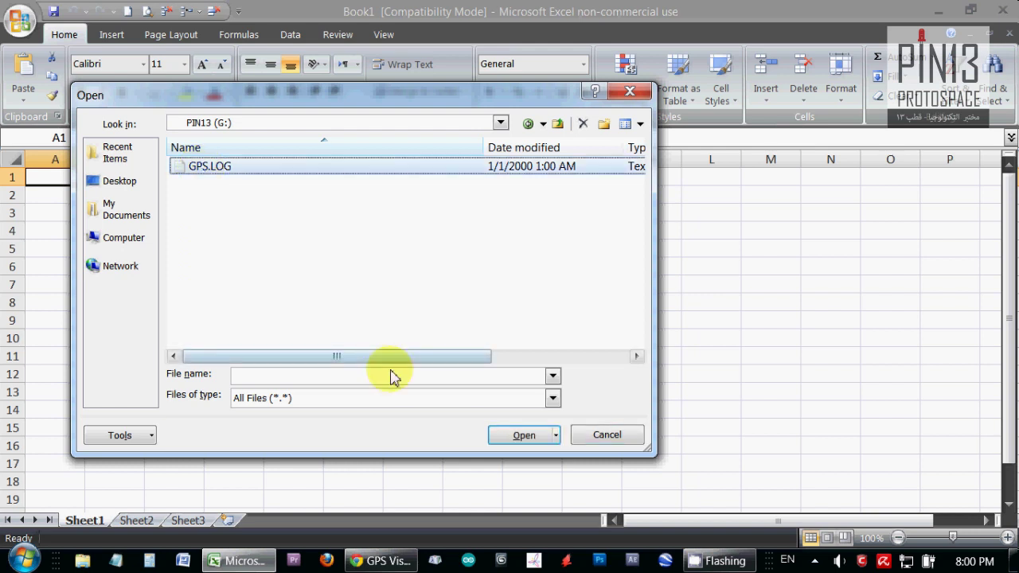
pyautogui.click(510, 436)
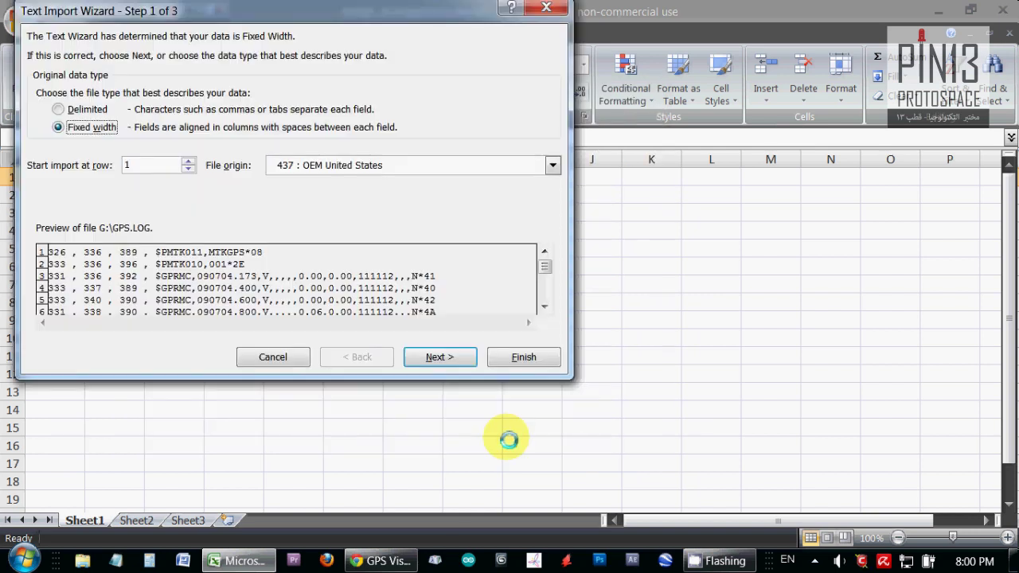
# Step: Import the log as Delimited data split at commas, with Tab unticked
pyautogui.click(67, 113)
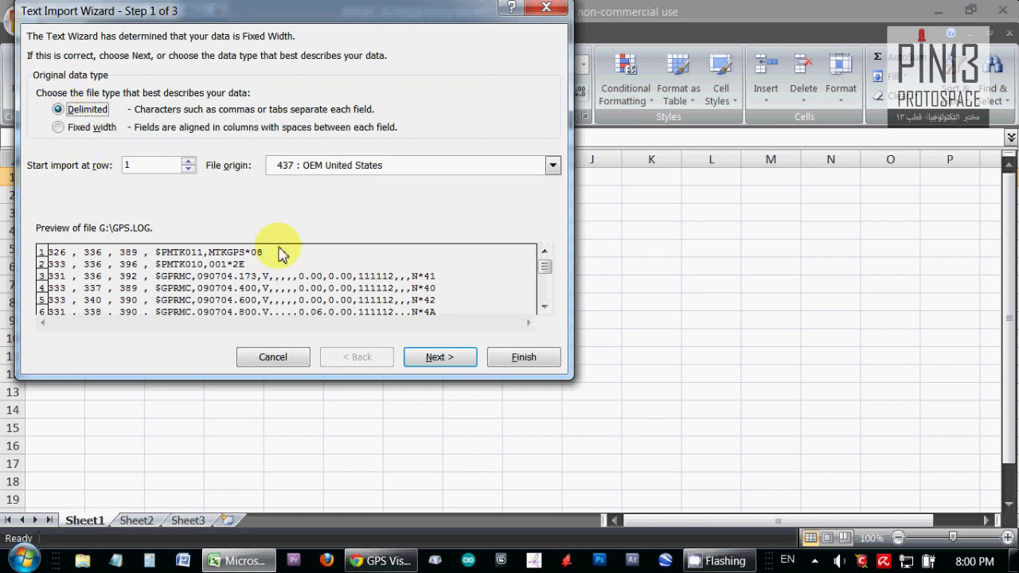
pyautogui.click(440, 357)
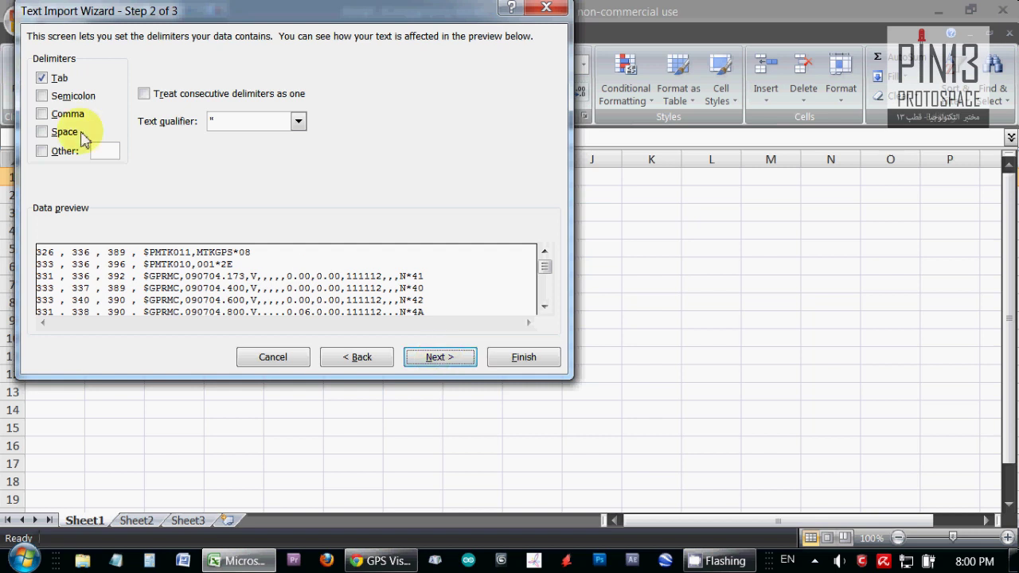
pyautogui.click(47, 115)
pyautogui.click(41, 77)
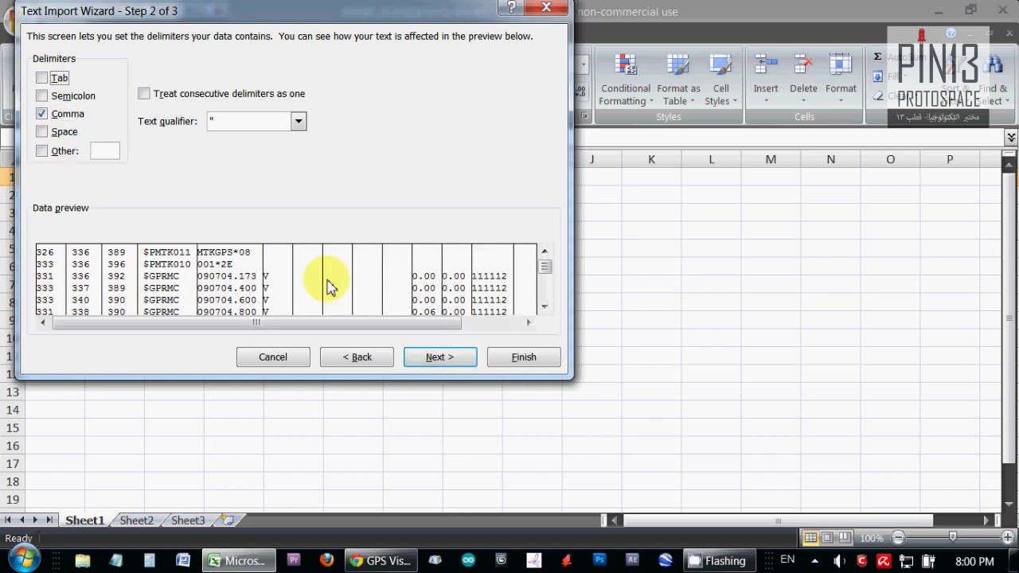
pyautogui.click(495, 358)
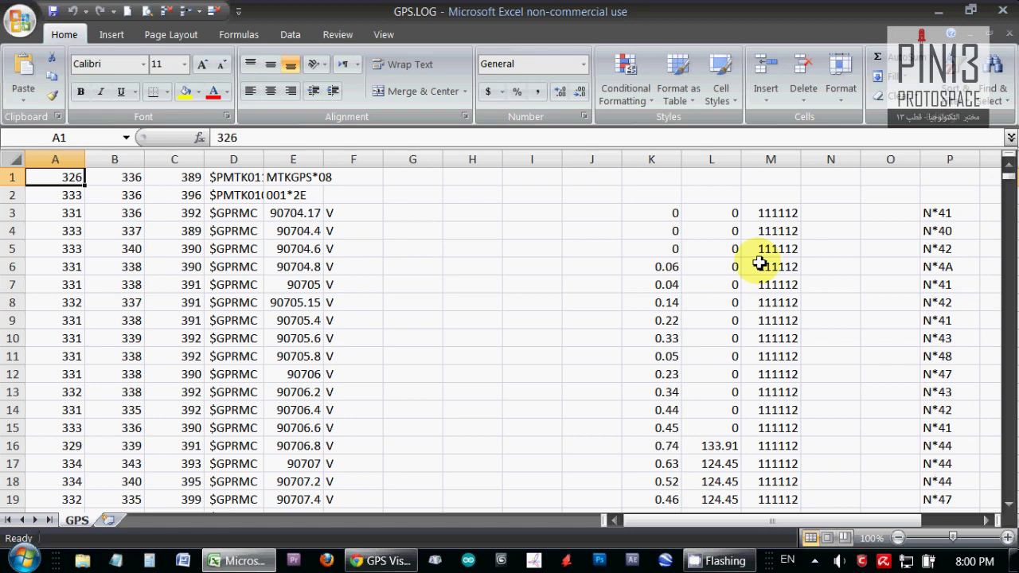
pyautogui.moveTo(1009, 187); pyautogui.dragTo(1008, 502)
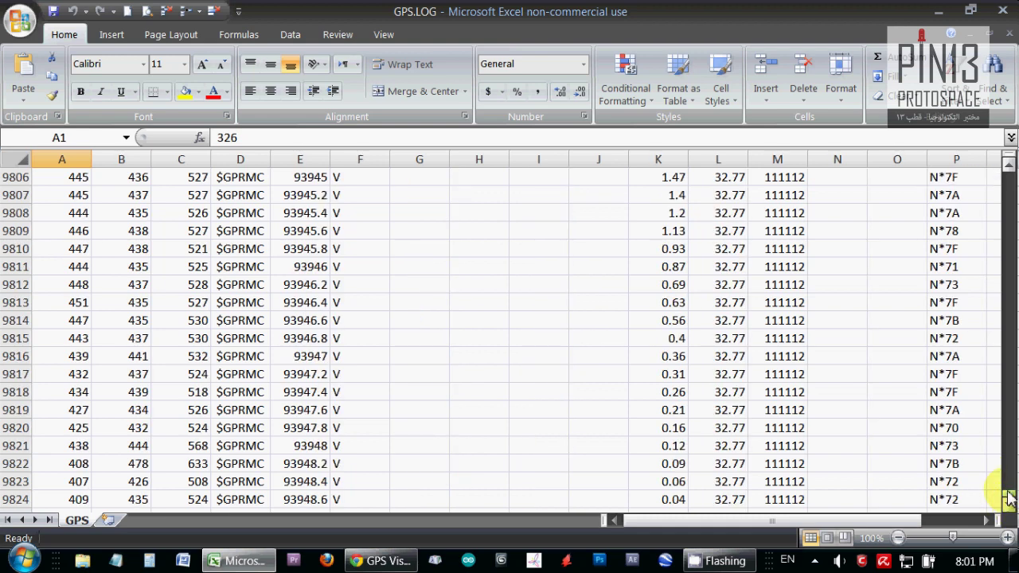
pyautogui.moveTo(1009, 497); pyautogui.dragTo(1009, 167)
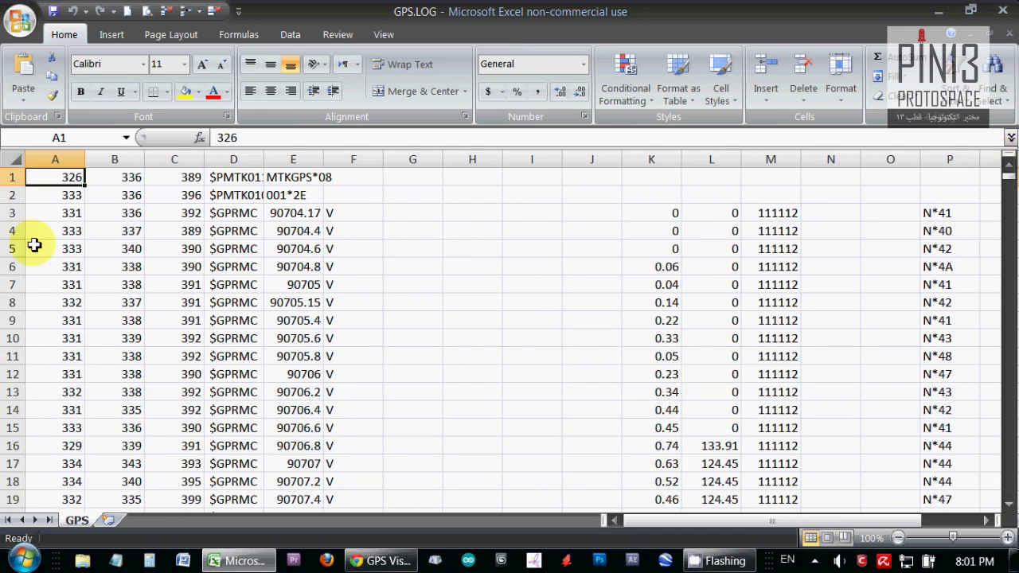
pyautogui.click(1007, 422)
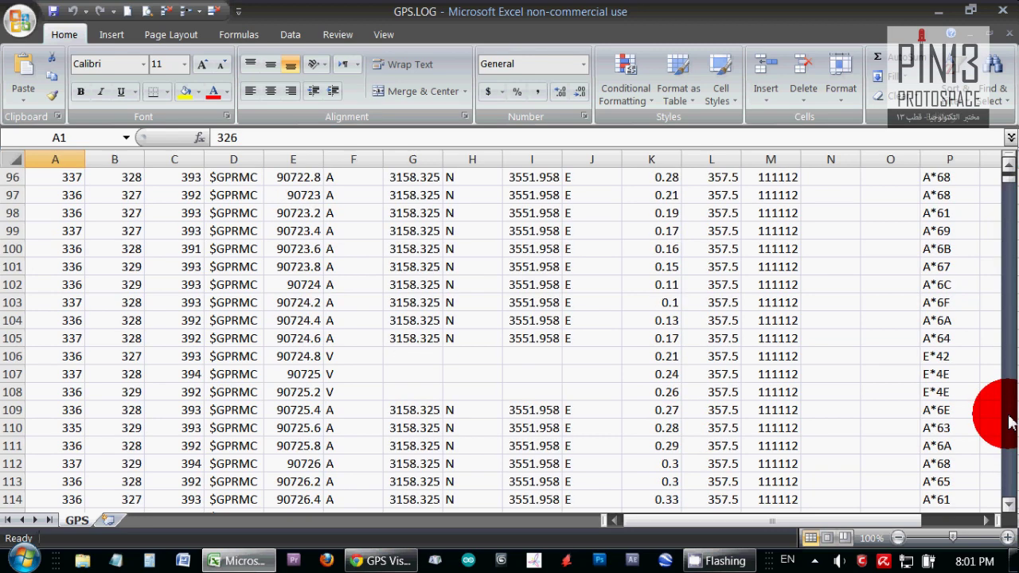
pyautogui.moveTo(1008, 422); pyautogui.dragTo(1008, 422)
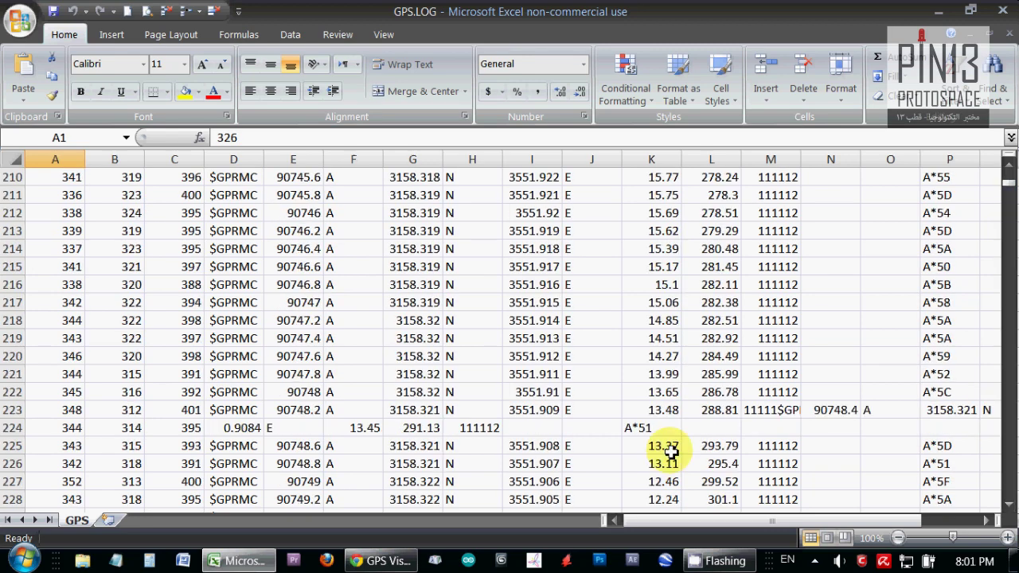
pyautogui.click(1005, 487)
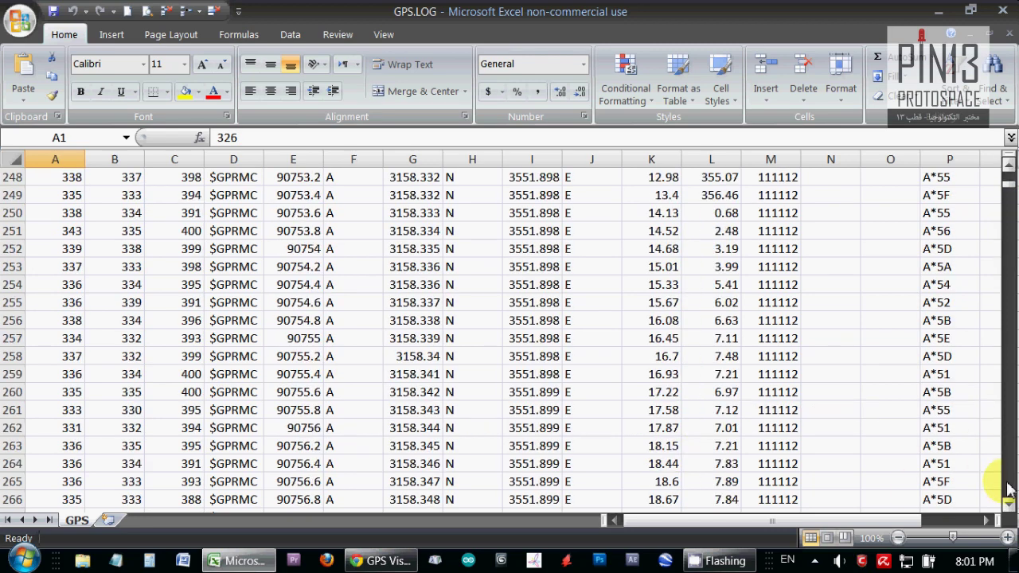
pyautogui.click(56, 287)
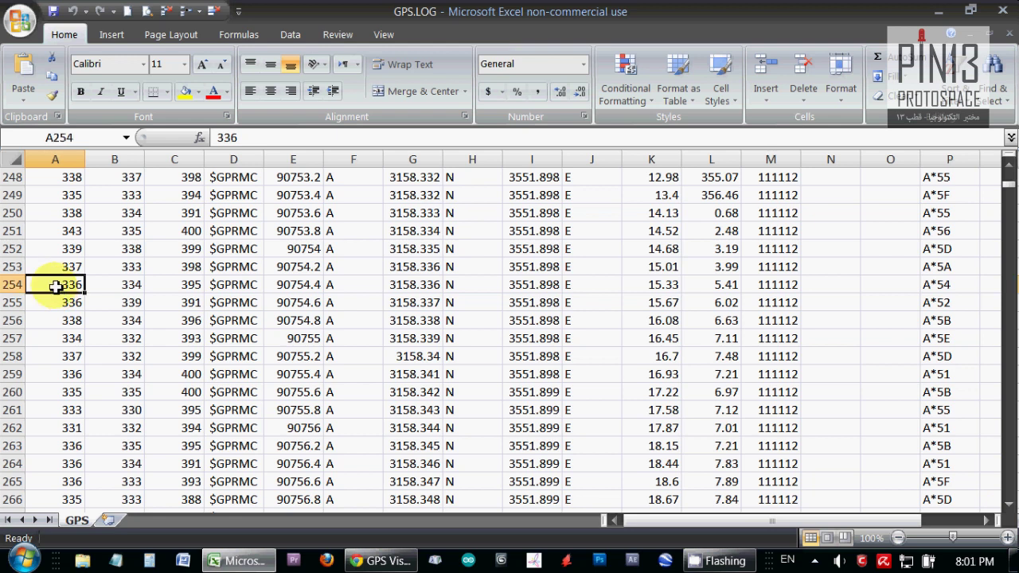
pyautogui.click(102, 288)
pyautogui.click(168, 289)
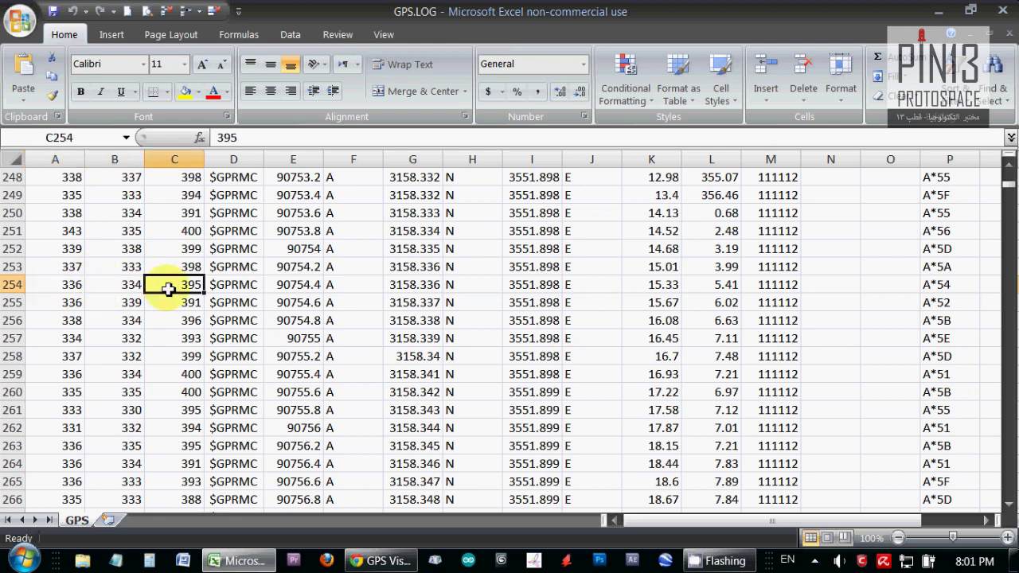
pyautogui.click(61, 294)
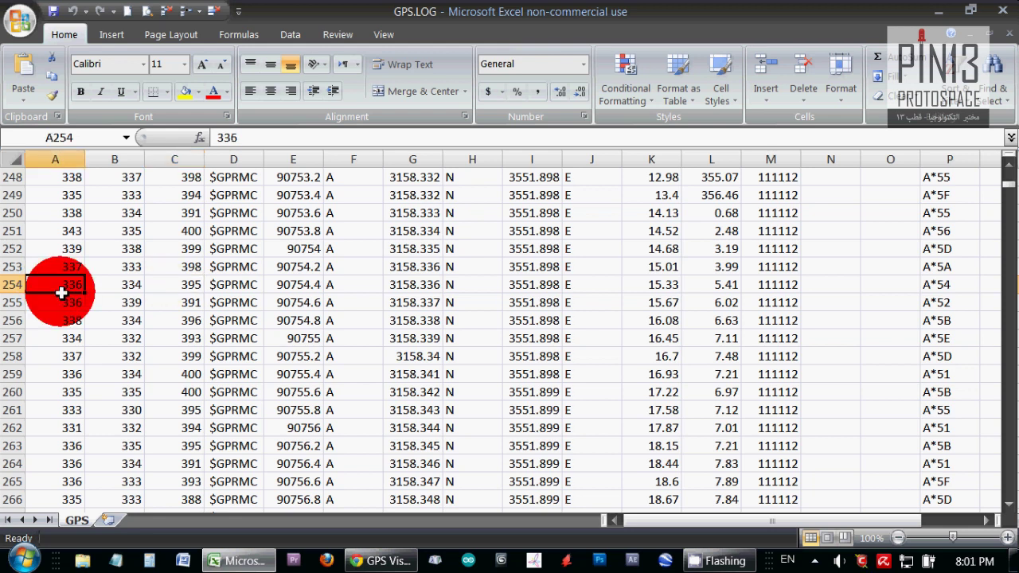
pyautogui.press('Right')
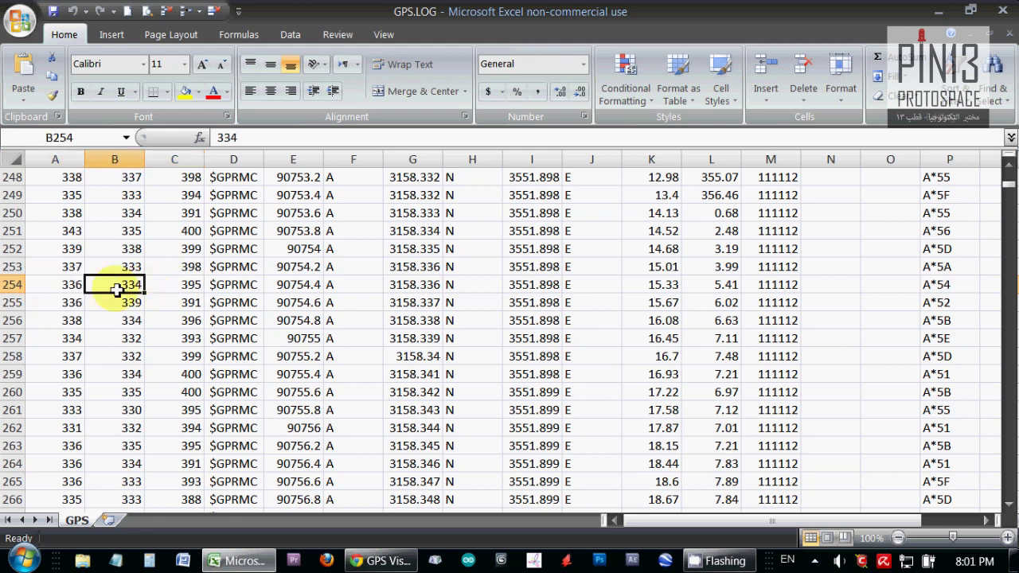
pyautogui.press('Left')
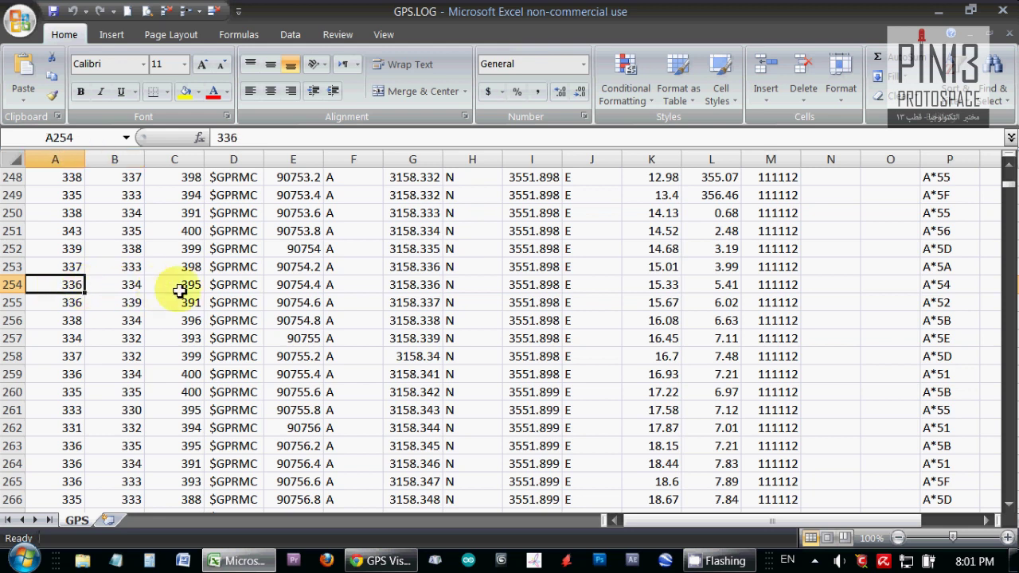
pyautogui.click(217, 287)
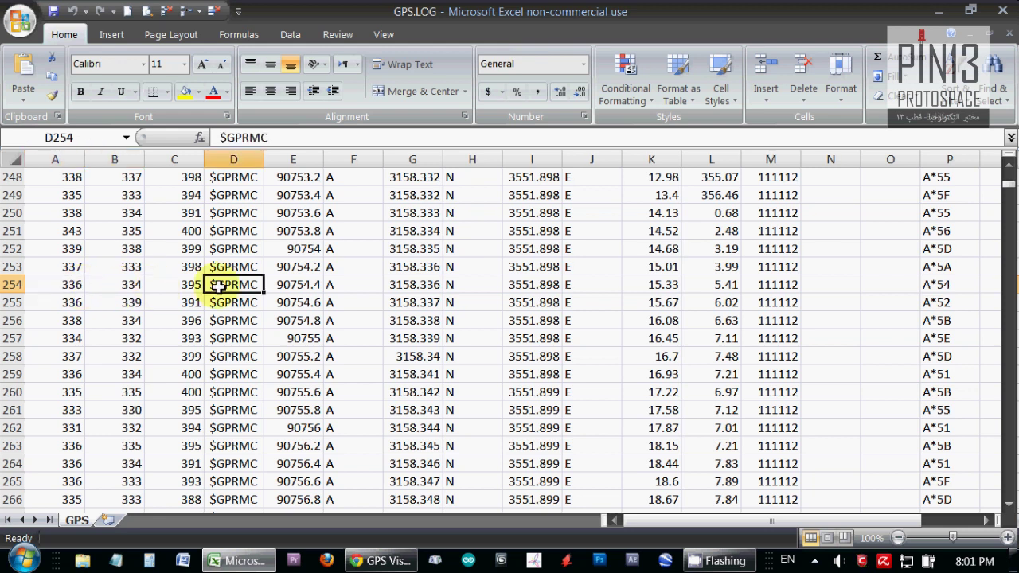
pyautogui.doubleClick(256, 291)
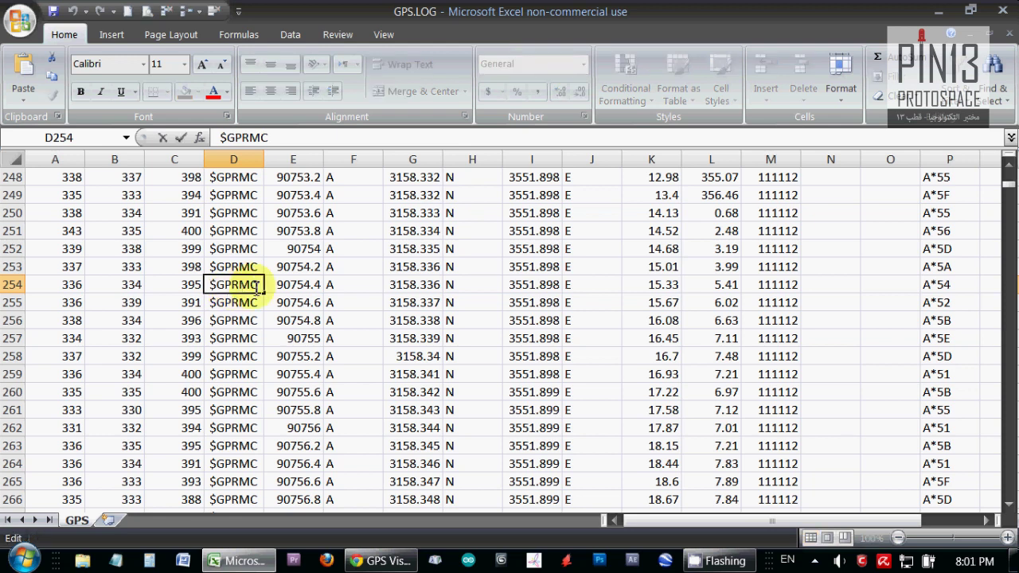
pyautogui.click(241, 298)
pyautogui.click(294, 288)
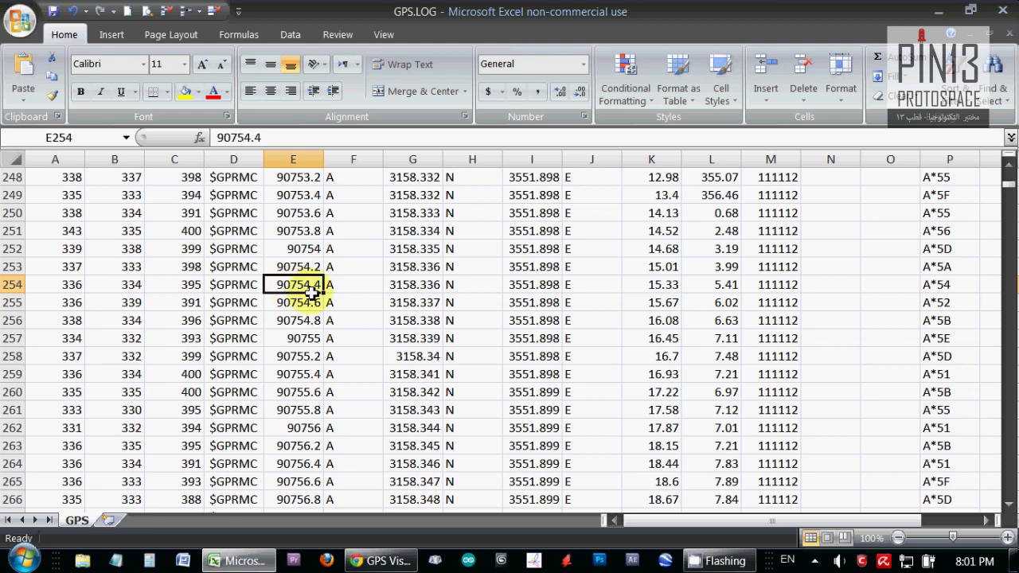
pyautogui.click(353, 286)
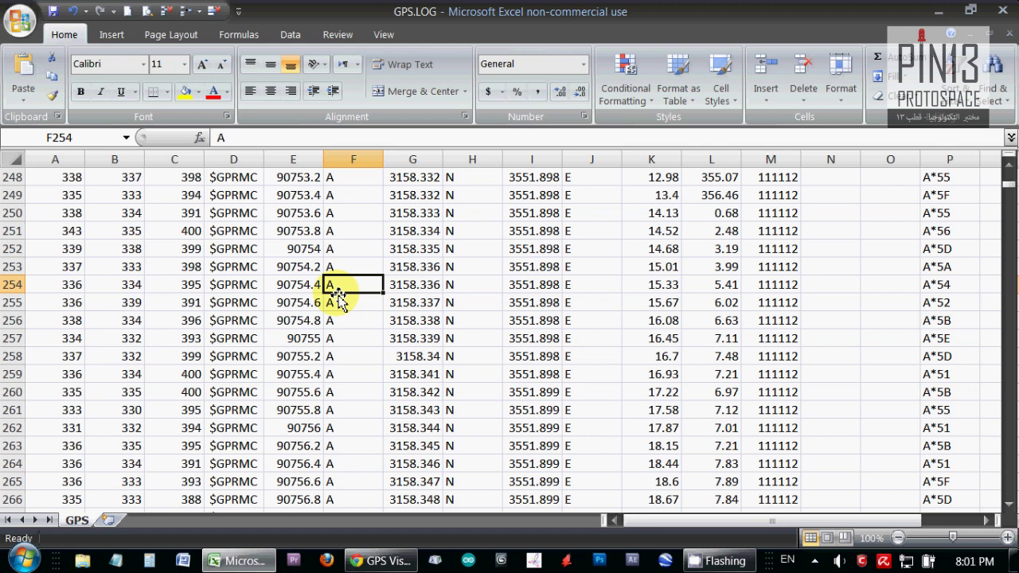
pyautogui.click(410, 285)
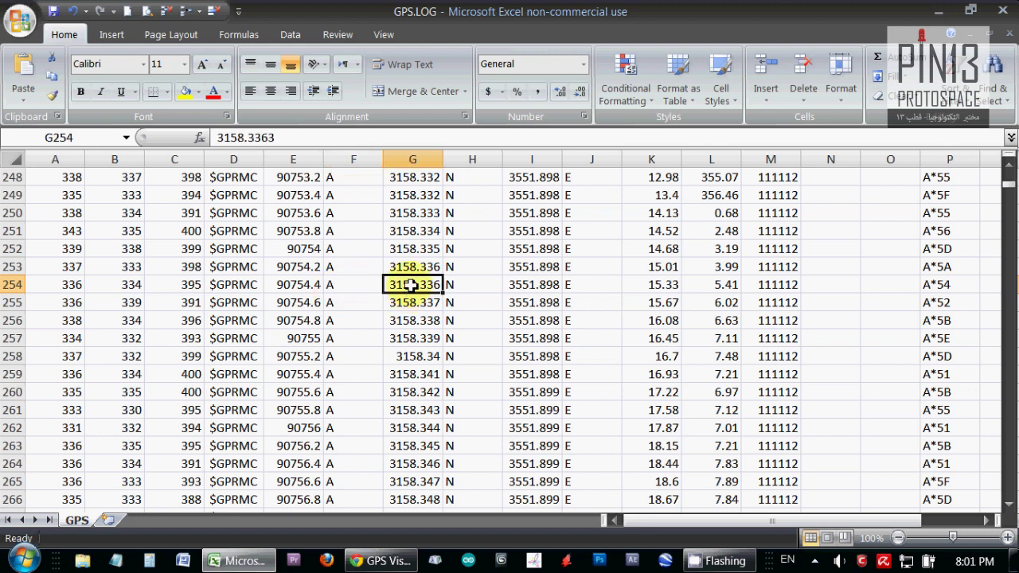
pyautogui.click(458, 287)
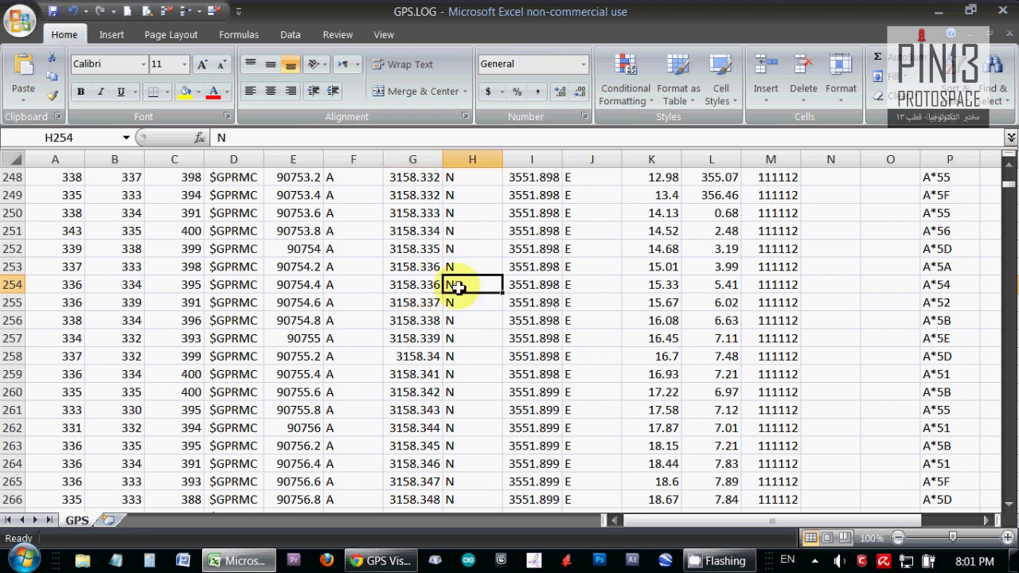
pyautogui.click(535, 287)
pyautogui.click(593, 288)
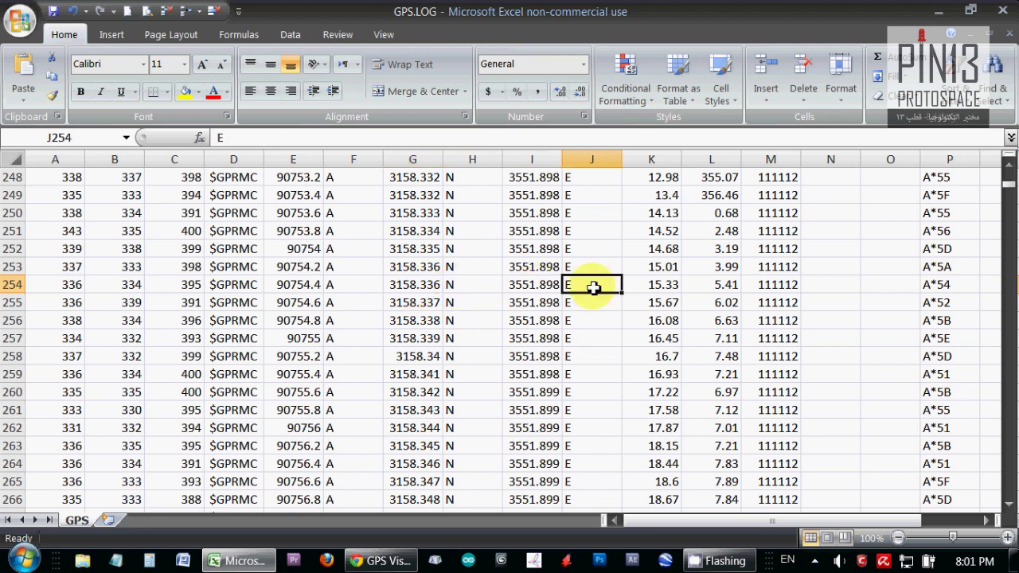
pyautogui.click(671, 285)
pyautogui.click(716, 289)
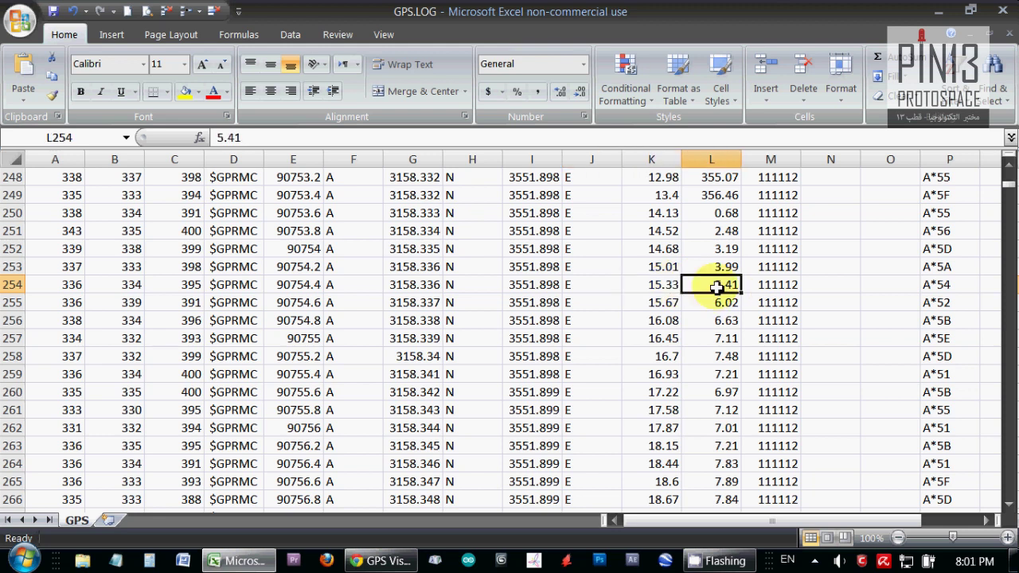
pyautogui.click(777, 289)
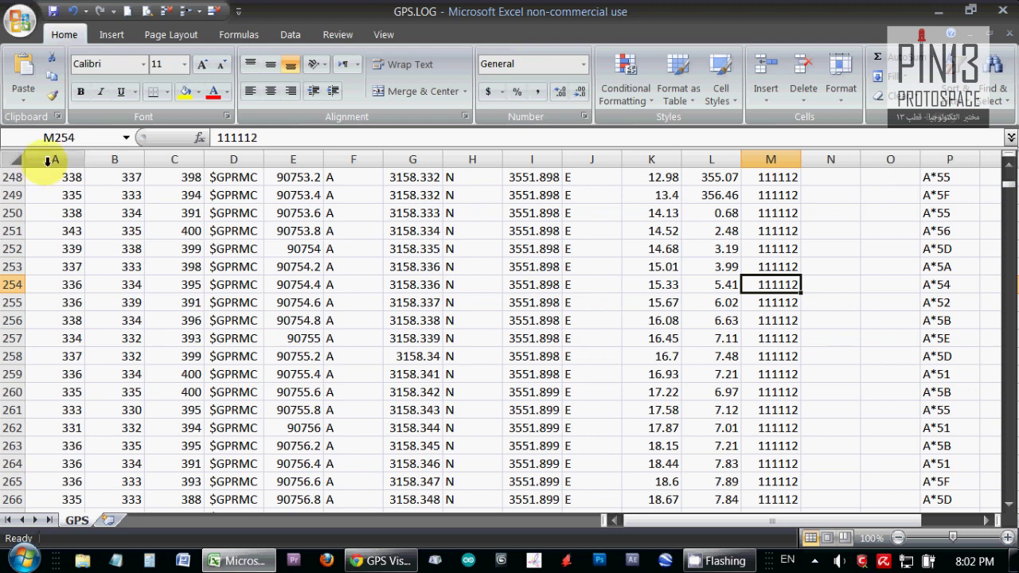
# Step: Select columns C, G and I, the ones to keep
pyautogui.click(173, 159)
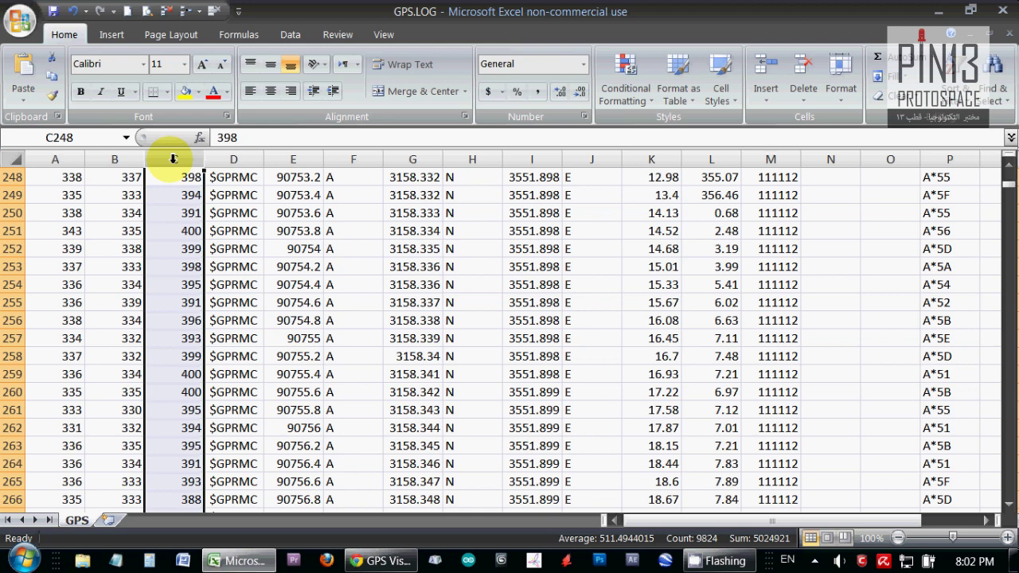
pyautogui.keyDown('ctrl'); pyautogui.click(412, 161); pyautogui.keyUp('ctrl')
pyautogui.keyDown('ctrl'); pyautogui.click(531, 159); pyautogui.keyUp('ctrl')
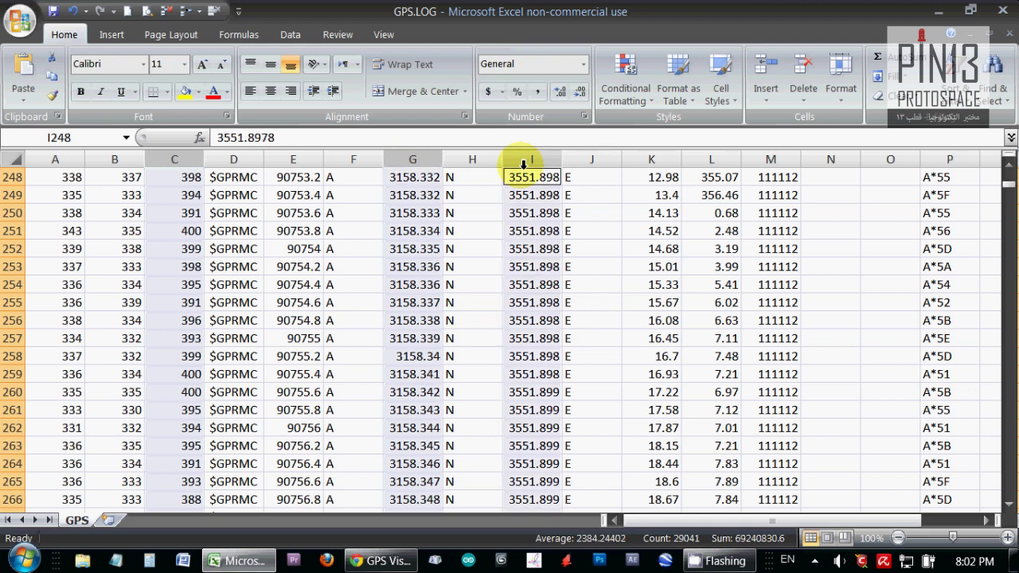
# Step: Hide columns A, B, D, E, F, H and J through Q
pyautogui.click(48, 164)
pyautogui.keyDown('ctrl'); pyautogui.click(109, 162); pyautogui.keyUp('ctrl')
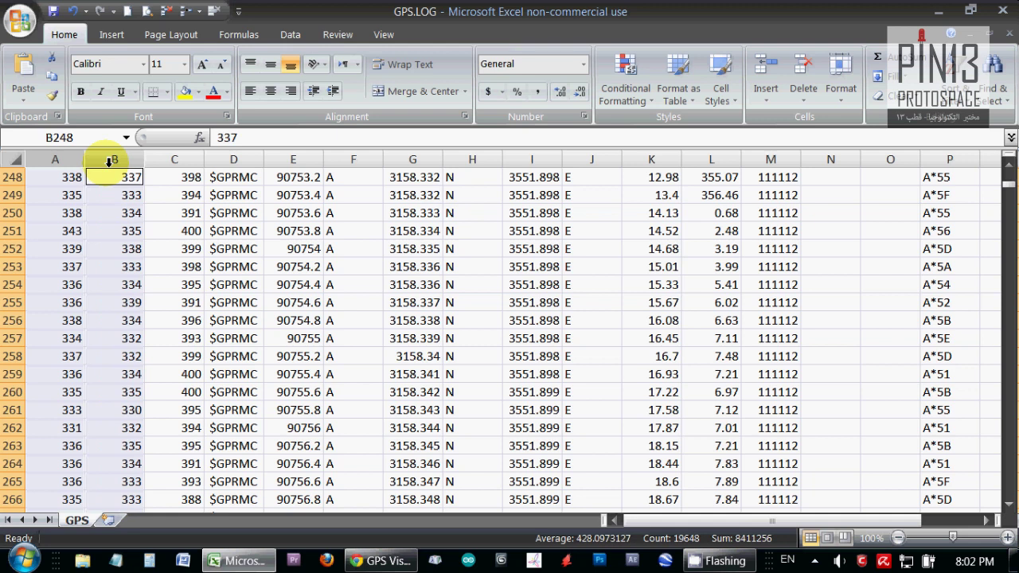
pyautogui.keyDown('ctrl'); pyautogui.click(233, 162); pyautogui.keyUp('ctrl')
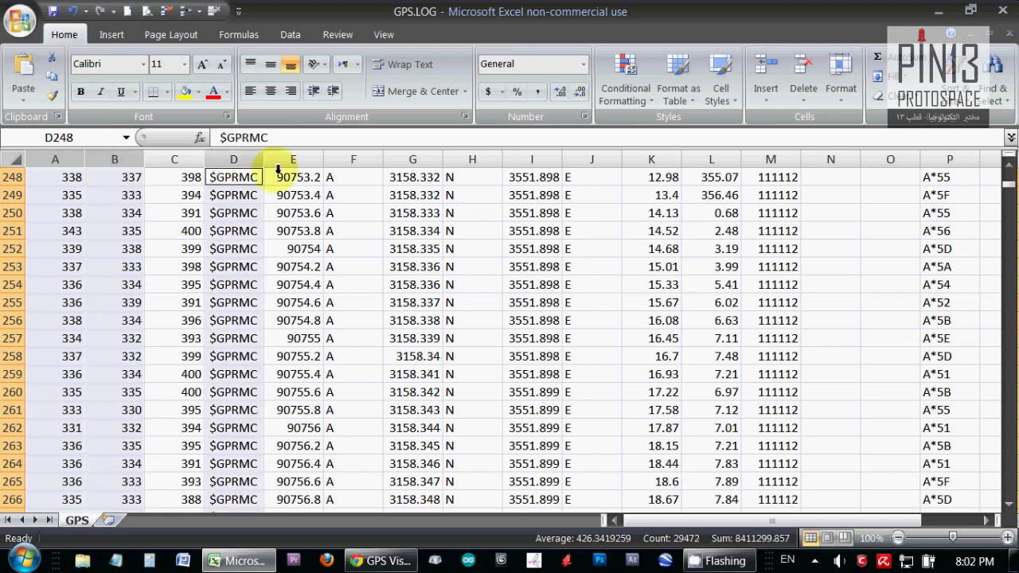
pyautogui.keyDown('ctrl'); pyautogui.click(278, 164); pyautogui.keyUp('ctrl')
pyautogui.keyDown('ctrl'); pyautogui.click(333, 162); pyautogui.keyUp('ctrl')
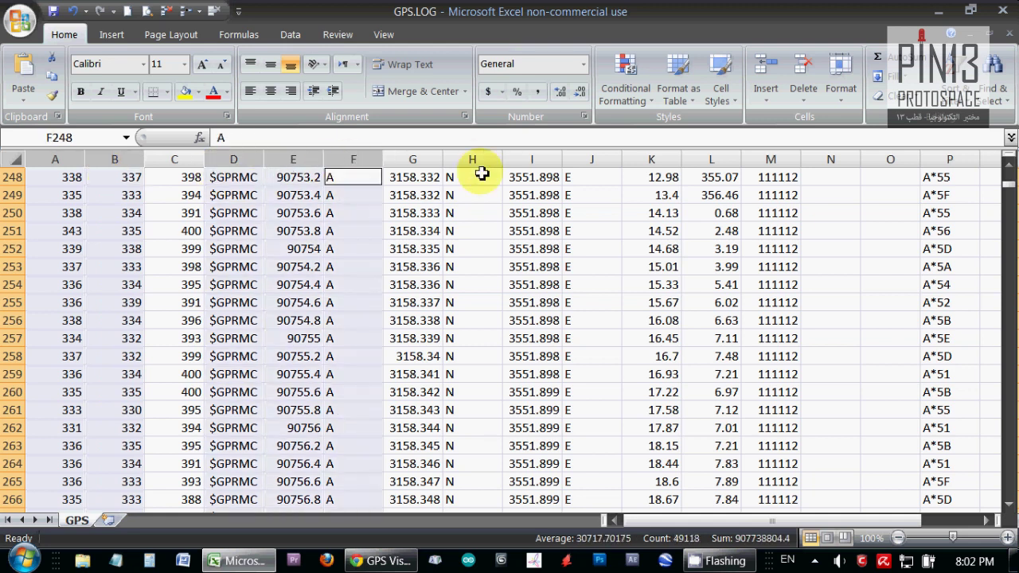
pyautogui.keyDown('ctrl'); pyautogui.click(476, 161); pyautogui.keyUp('ctrl')
pyautogui.keyDown('ctrl'); pyautogui.click(574, 155); pyautogui.keyUp('ctrl')
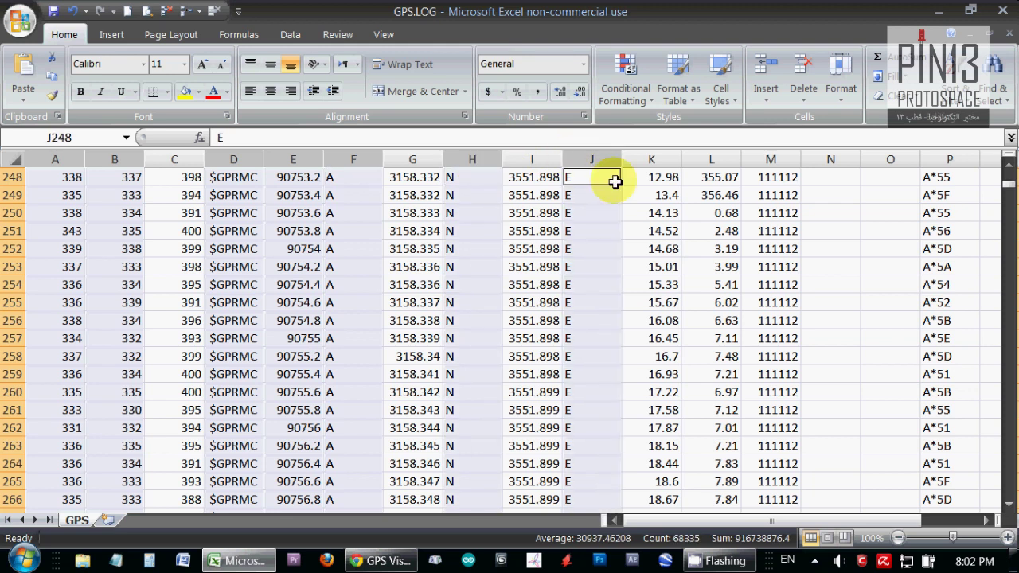
pyautogui.keyDown('ctrl'); pyautogui.click(660, 159); pyautogui.keyUp('ctrl')
pyautogui.keyDown('ctrl'); pyautogui.click(709, 157); pyautogui.keyUp('ctrl')
pyautogui.keyDown('ctrl'); pyautogui.click(770, 159); pyautogui.keyUp('ctrl')
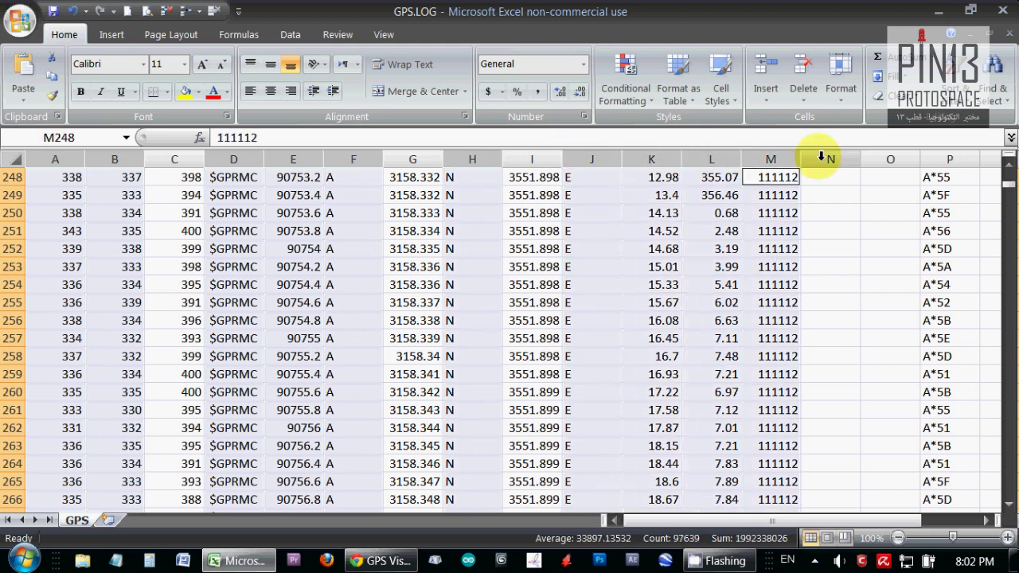
pyautogui.keyDown('ctrl'); pyautogui.click(828, 158); pyautogui.keyUp('ctrl')
pyautogui.keyDown('ctrl'); pyautogui.click(890, 158); pyautogui.keyUp('ctrl')
pyautogui.keyDown('ctrl'); pyautogui.click(940, 159); pyautogui.keyUp('ctrl')
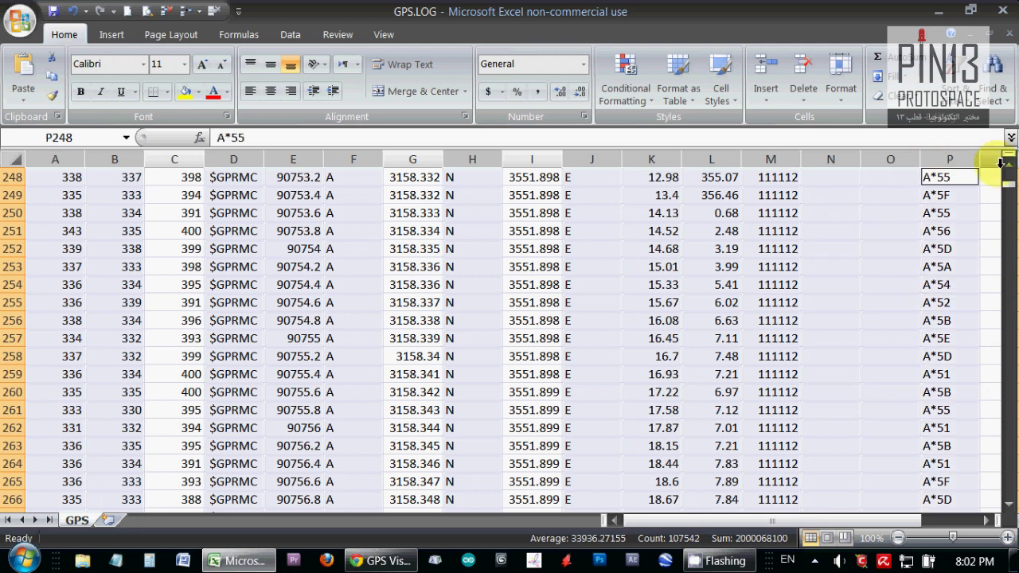
pyautogui.keyDown('ctrl'); pyautogui.click(999, 160); pyautogui.keyUp('ctrl')
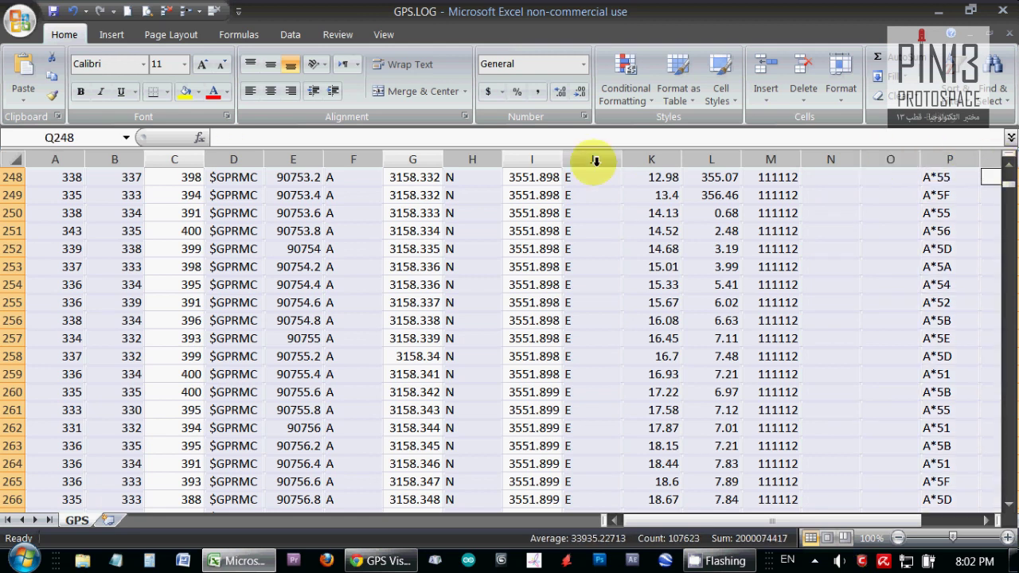
pyautogui.rightClick(292, 160)
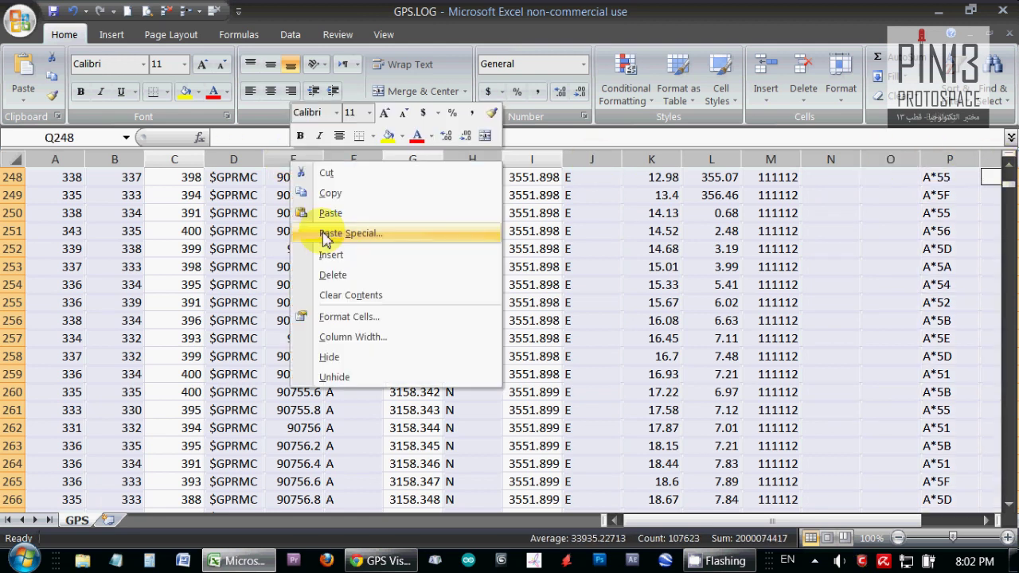
pyautogui.click(348, 358)
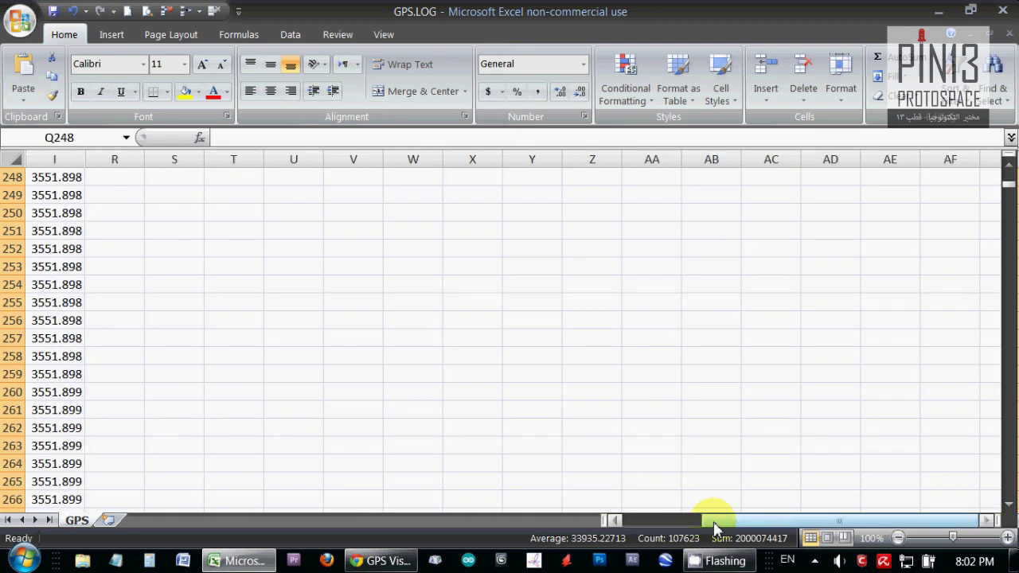
# Step: Select the empty columns R through U, then clear the selection
pyautogui.moveTo(714, 528); pyautogui.dragTo(587, 538)
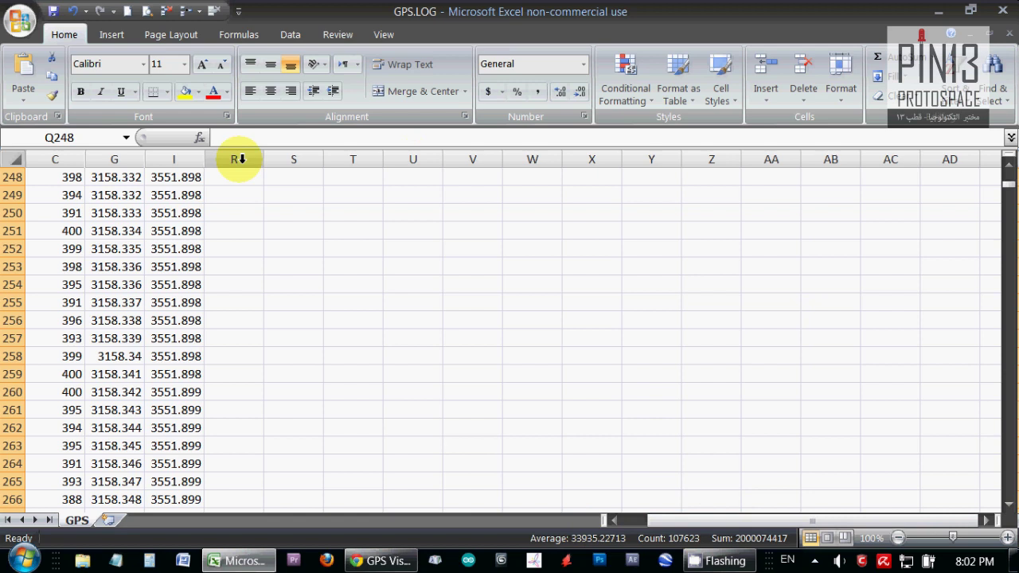
pyautogui.moveTo(238, 159); pyautogui.dragTo(413, 160)
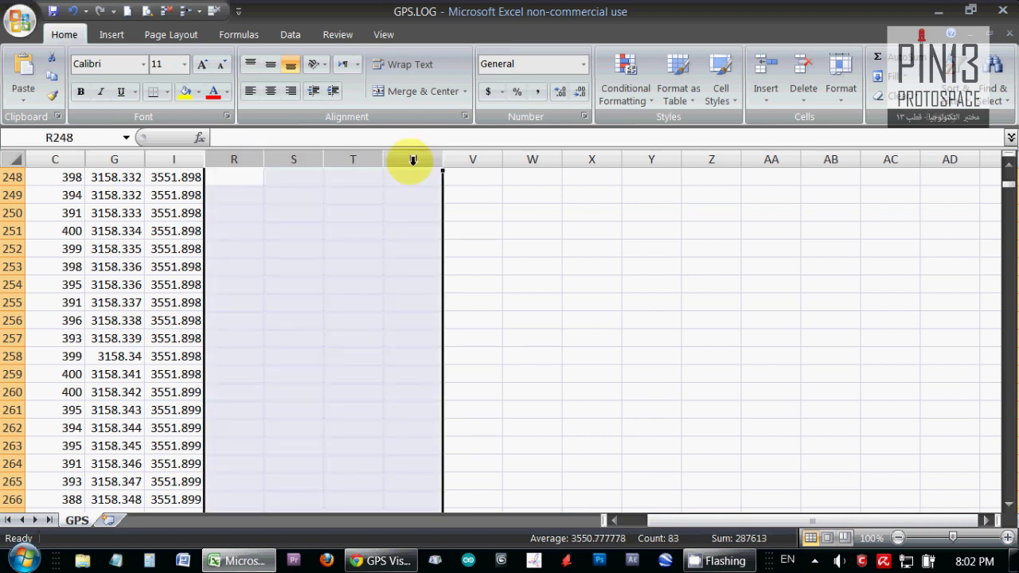
pyautogui.click(455, 236)
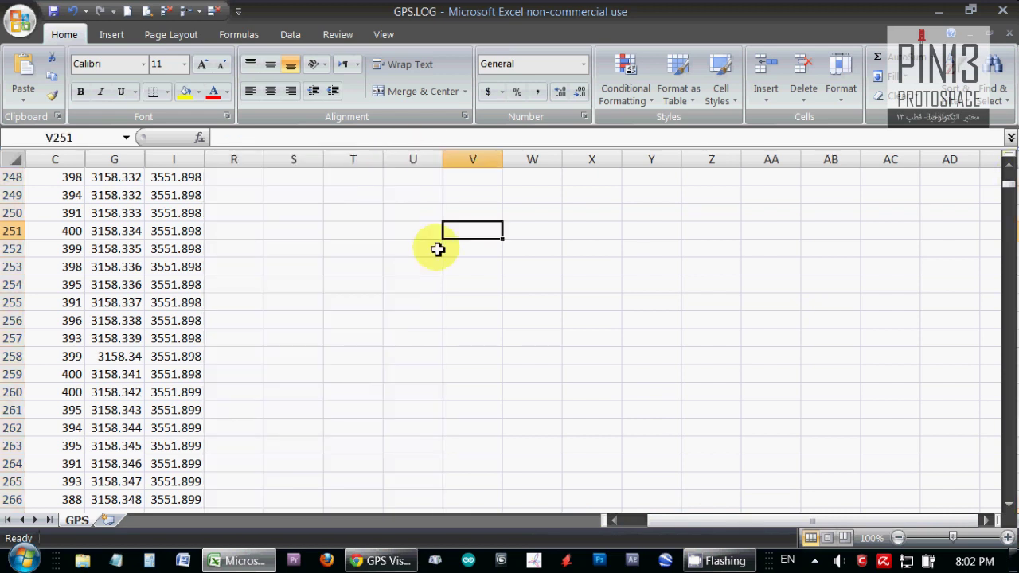
pyautogui.moveTo(1008, 175)
pyautogui.mouseDown()
pyautogui.moveTo(1007, 185)
pyautogui.moveTo(1007, 163)
pyautogui.mouseUp()
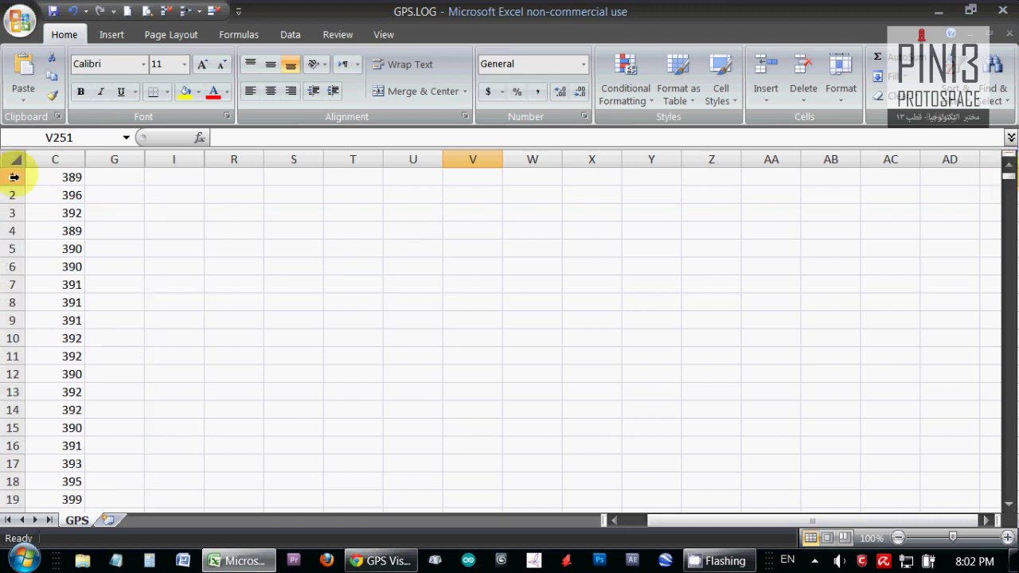
# Step: Delete the entire rows 1–53 that lack G and I values
pyautogui.hotkey('ctrl', 'Home')
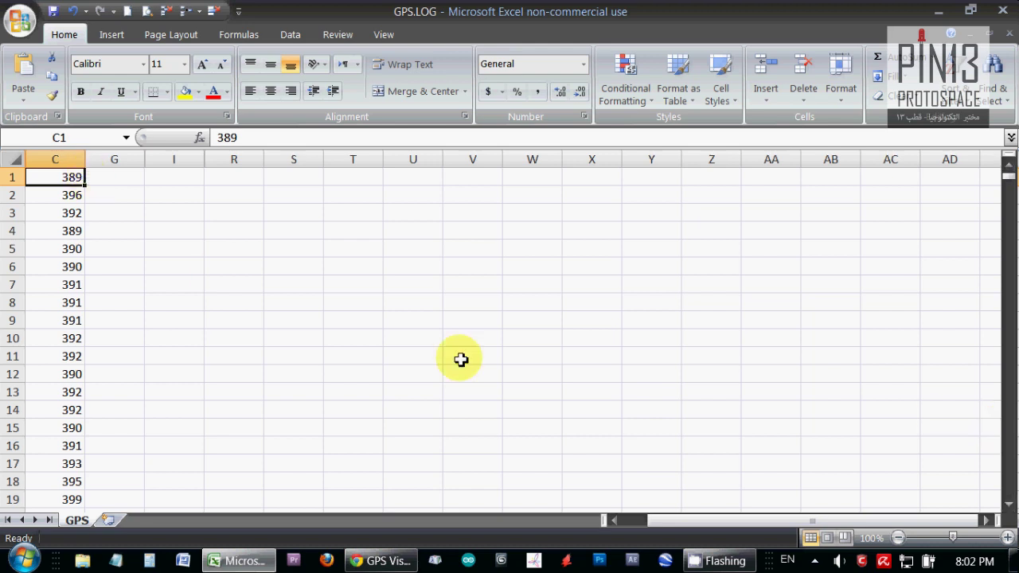
pyautogui.scroll(-13, 1005, 488)
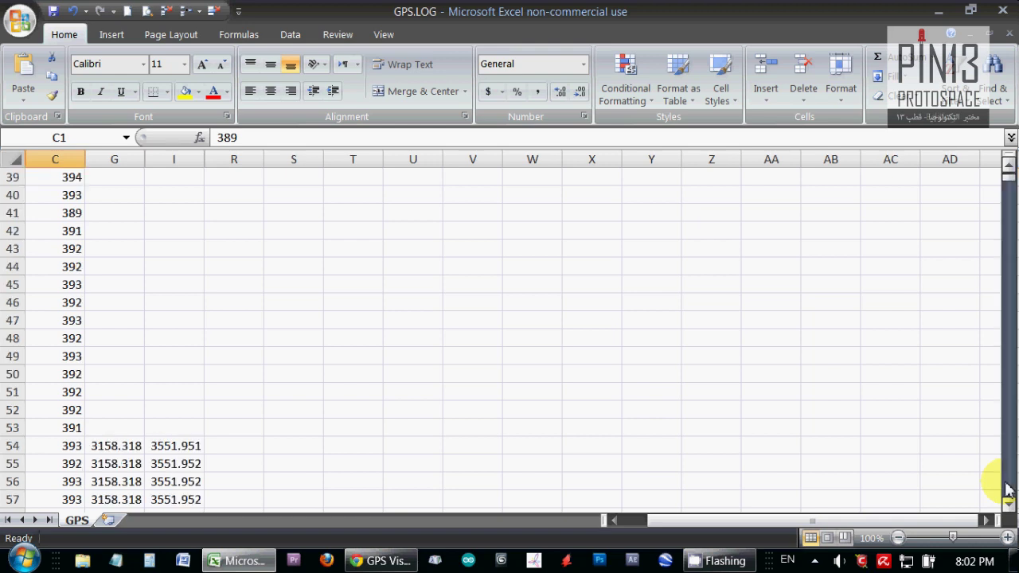
pyautogui.keyDown('shift'); pyautogui.click(175, 427); pyautogui.keyUp('shift')
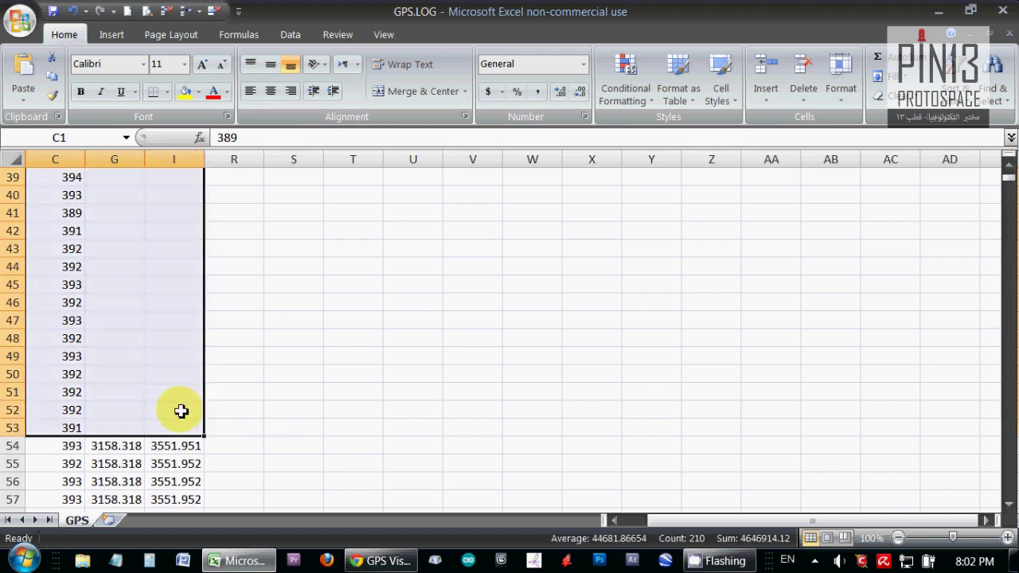
pyautogui.rightClick(182, 410)
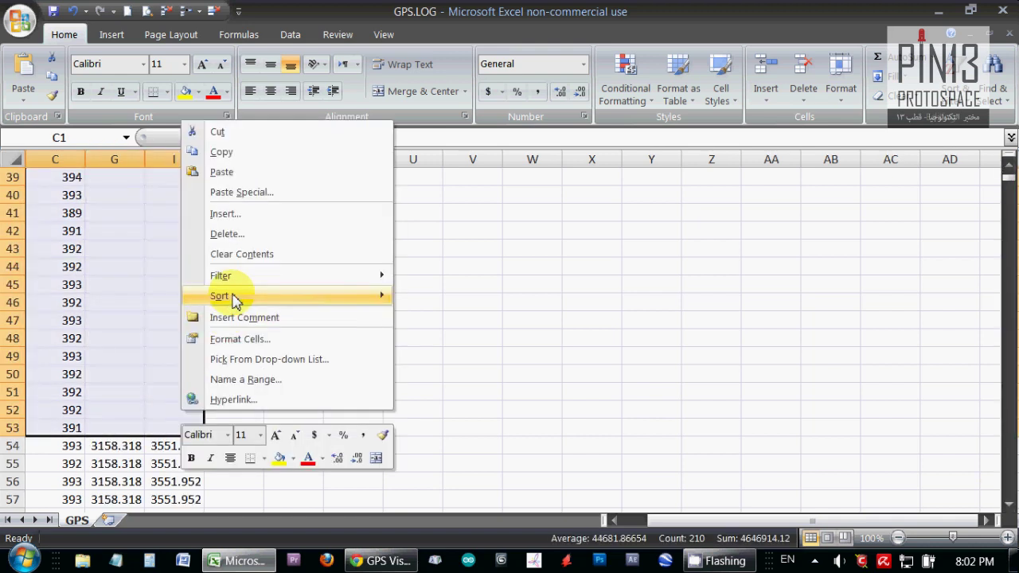
pyautogui.click(225, 233)
pyautogui.click(204, 233)
pyautogui.click(195, 286)
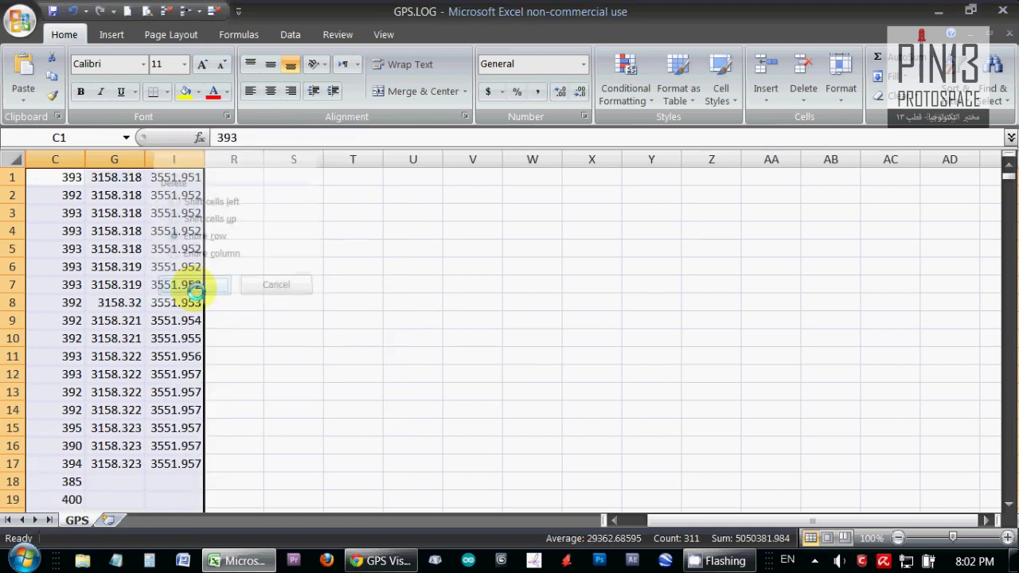
pyautogui.click(293, 267)
# Step: Delete the entire rows 18–32, which are missing coordinates
pyautogui.scroll(-4, 72, 319)
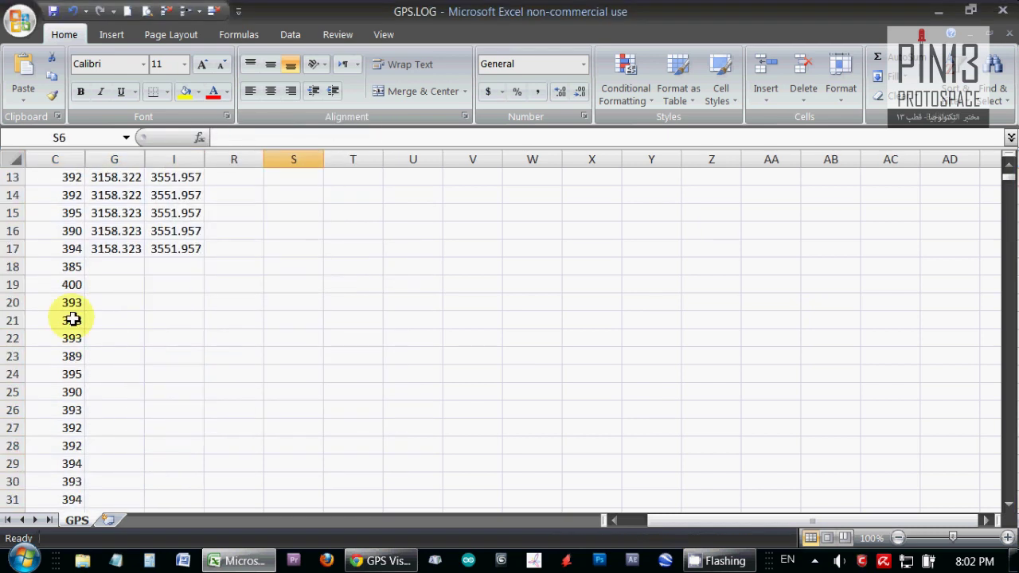
pyautogui.click(13, 268)
pyautogui.scroll(-3, 221, 390)
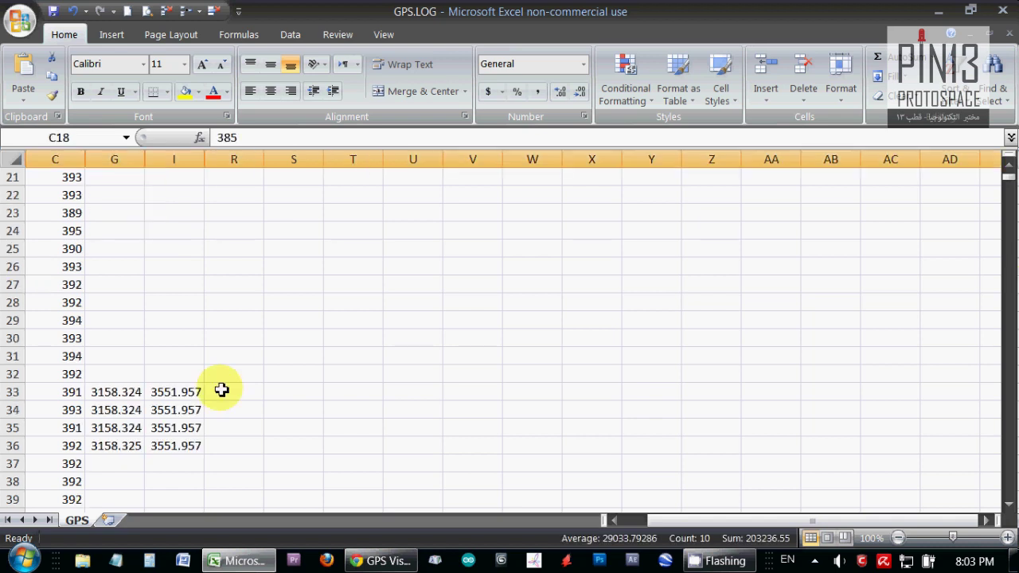
pyautogui.keyDown('shift'); pyautogui.click(194, 379); pyautogui.keyUp('shift')
pyautogui.rightClick(196, 376)
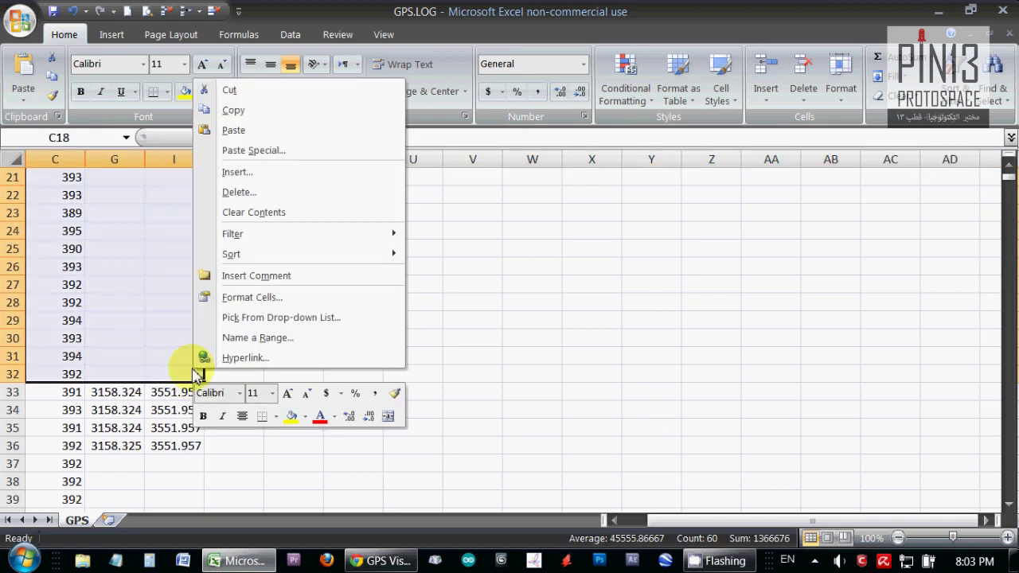
pyautogui.click(257, 195)
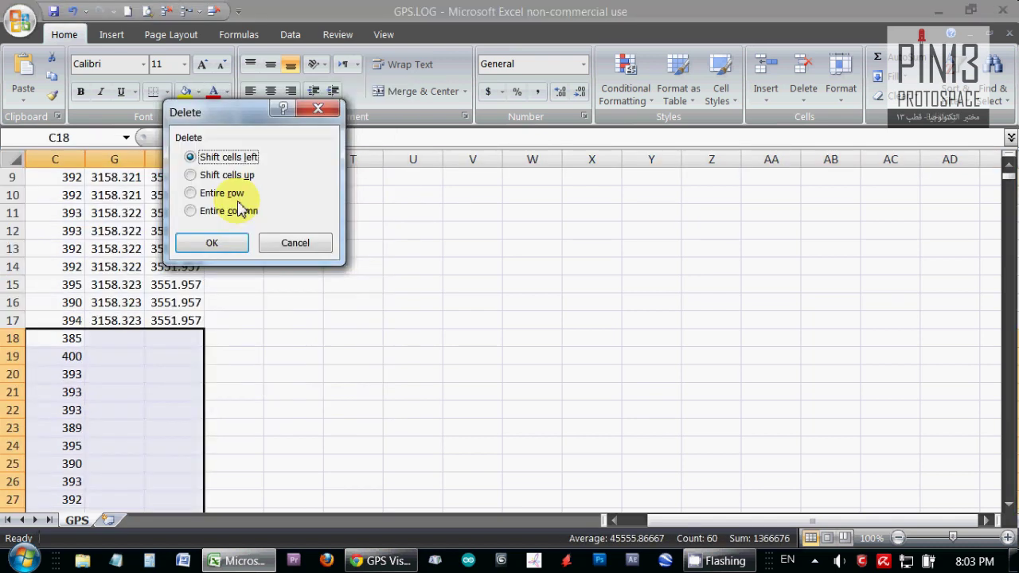
pyautogui.click(222, 193)
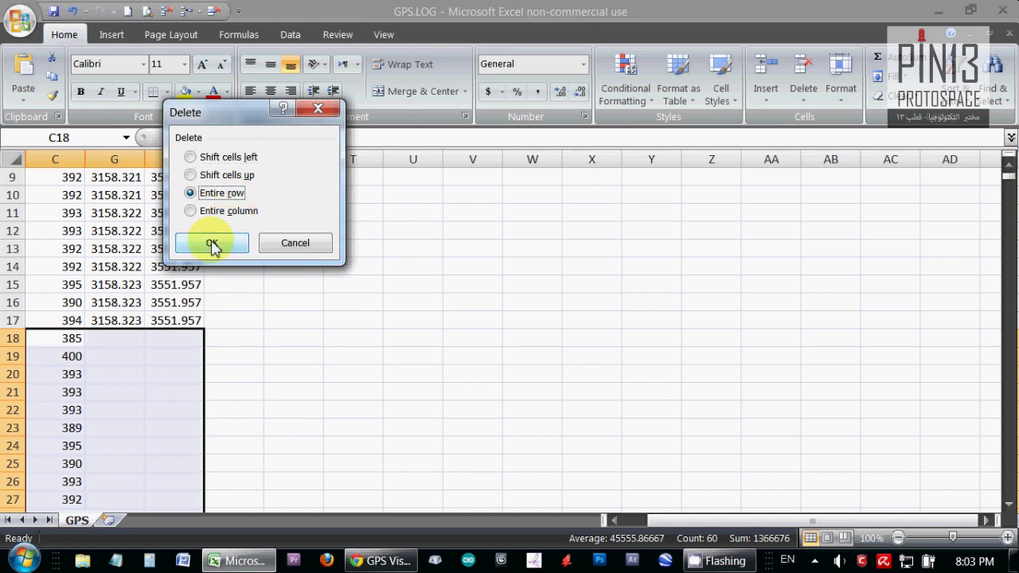
pyautogui.click(212, 244)
# Step: Delete the entire rows 22–25 covering the empty block C22:I25
pyautogui.scroll(-1, 325, 344)
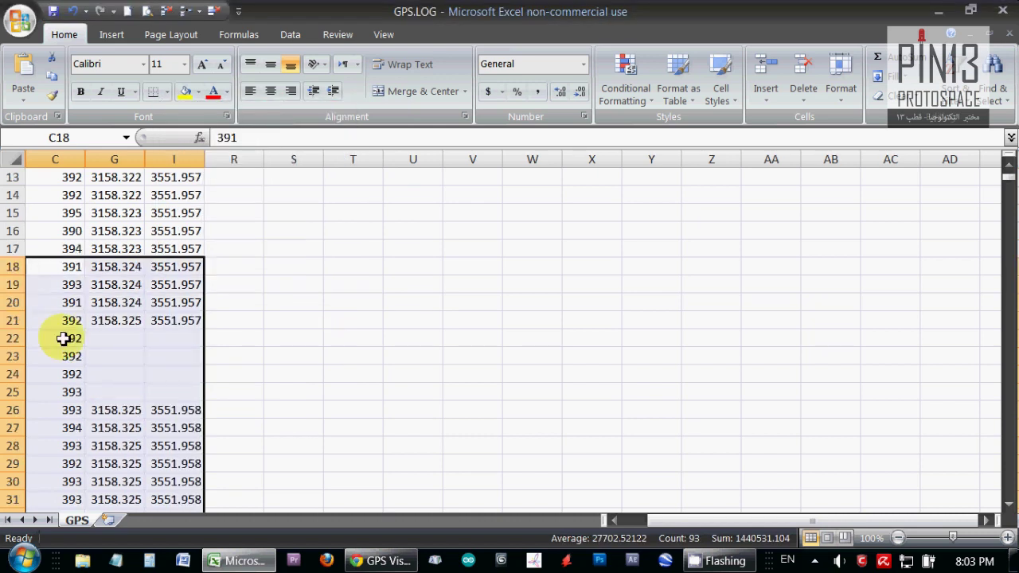
pyautogui.click(61, 337)
pyautogui.keyDown('shift'); pyautogui.click(191, 395); pyautogui.keyUp('shift')
pyautogui.rightClick(191, 395)
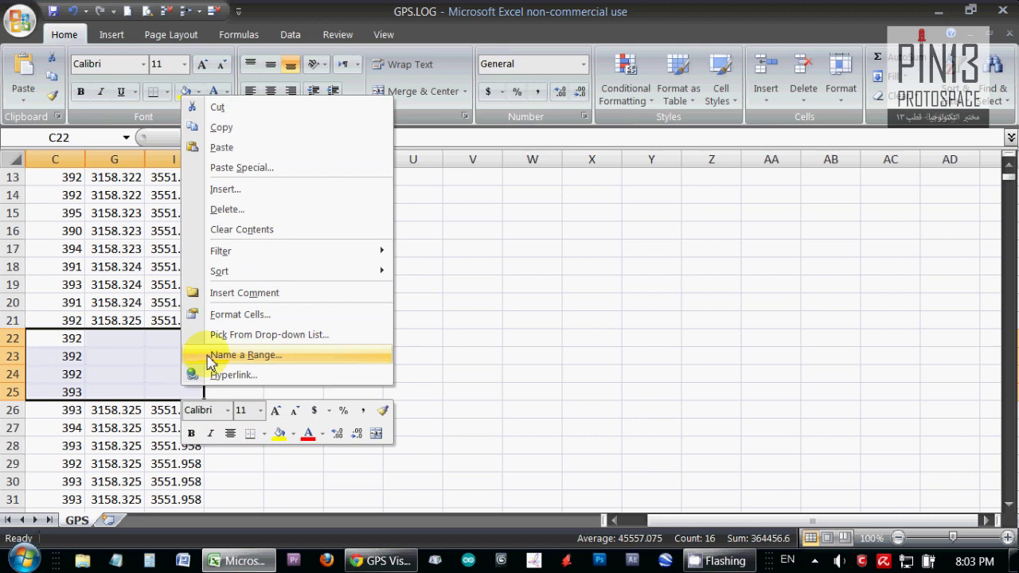
pyautogui.click(238, 211)
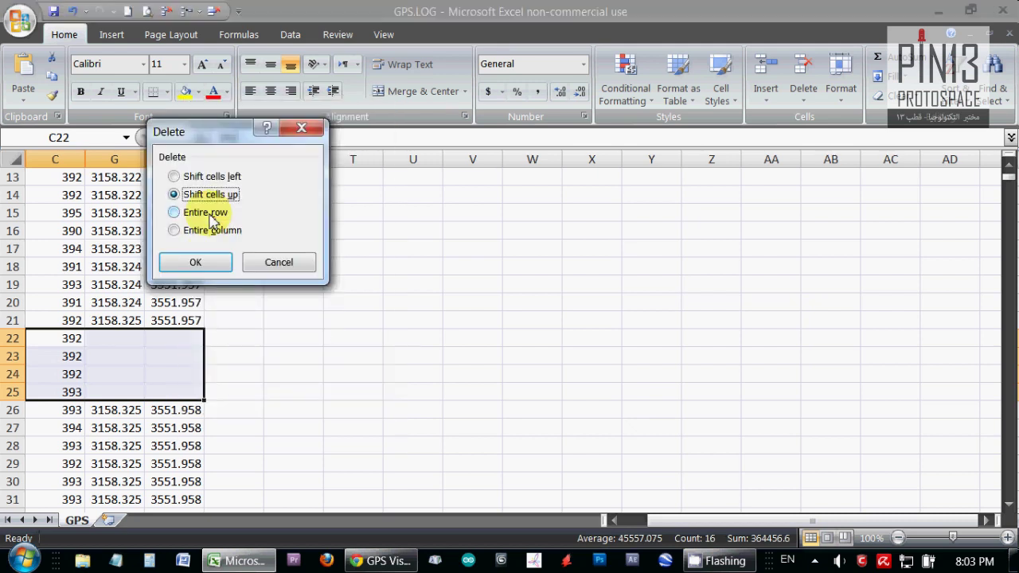
pyautogui.click(206, 212)
pyautogui.click(205, 262)
# Step: Delete rows 34–36, which are also missing coordinates
pyautogui.scroll(-5, 195, 288)
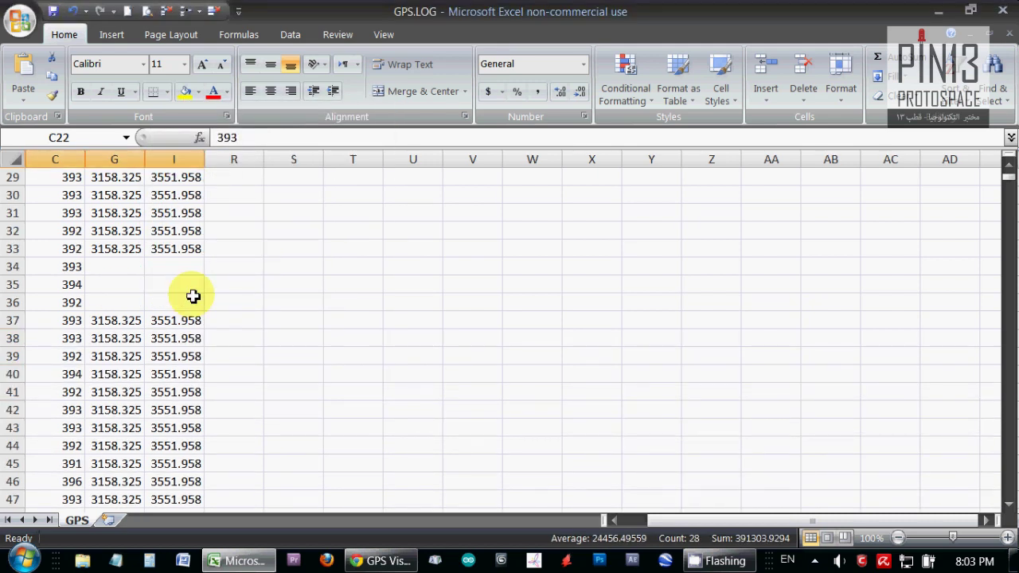
pyautogui.click(14, 268)
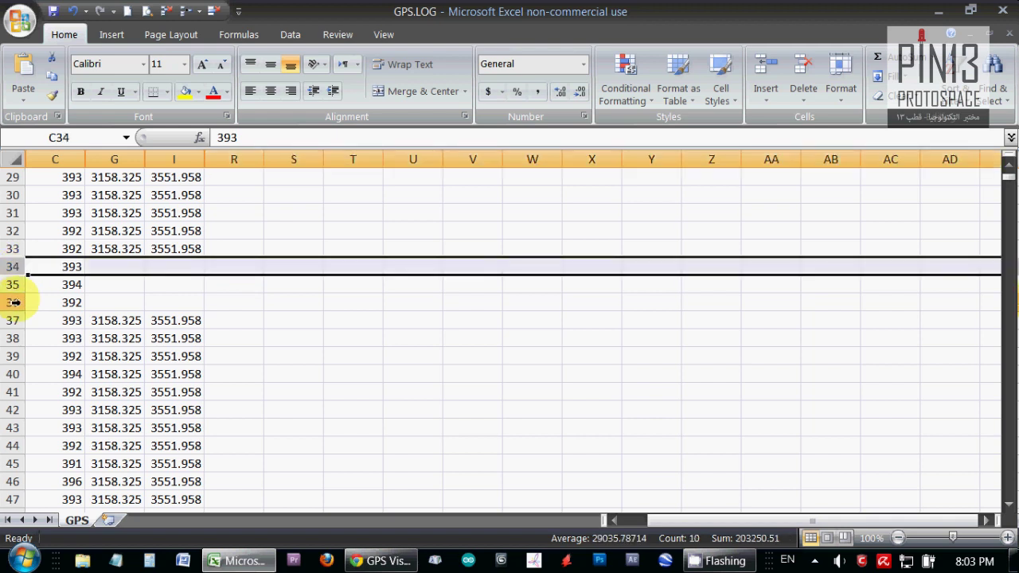
pyautogui.keyDown('shift'); pyautogui.click(14, 302); pyautogui.keyUp('shift')
pyautogui.rightClick(13, 302)
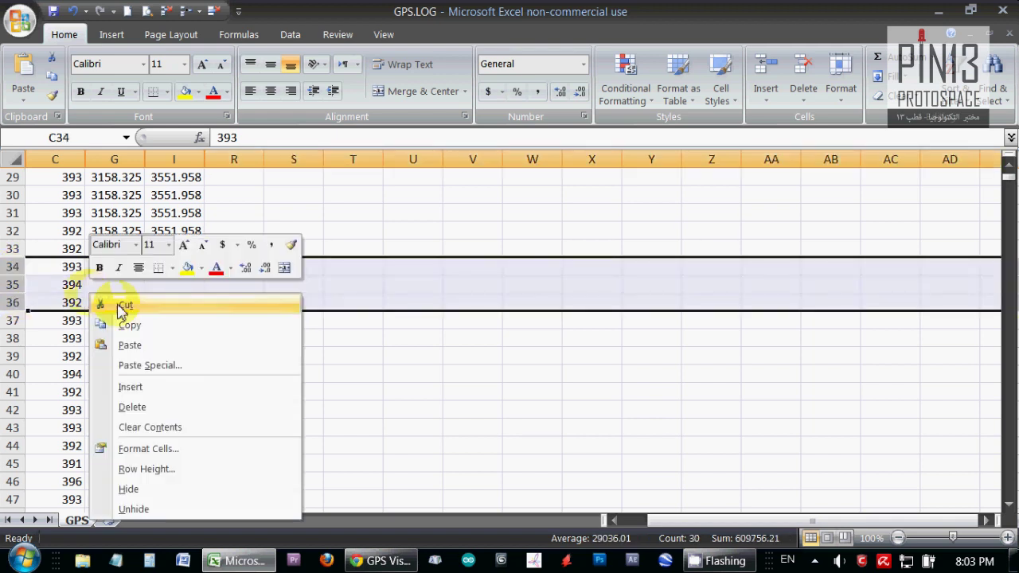
pyautogui.click(132, 407)
pyautogui.click(1008, 164)
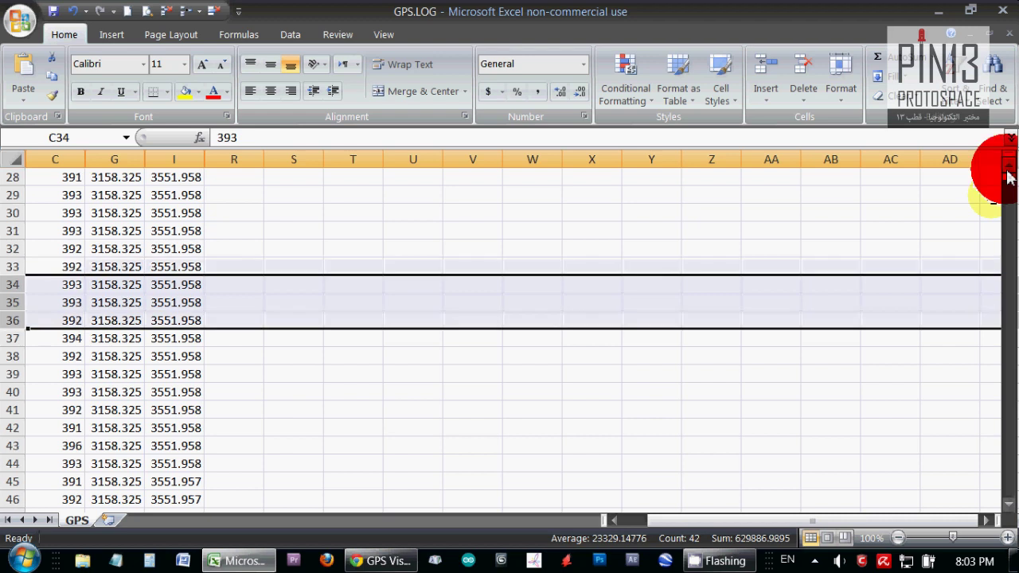
pyautogui.moveTo(1007, 183); pyautogui.dragTo(1007, 167)
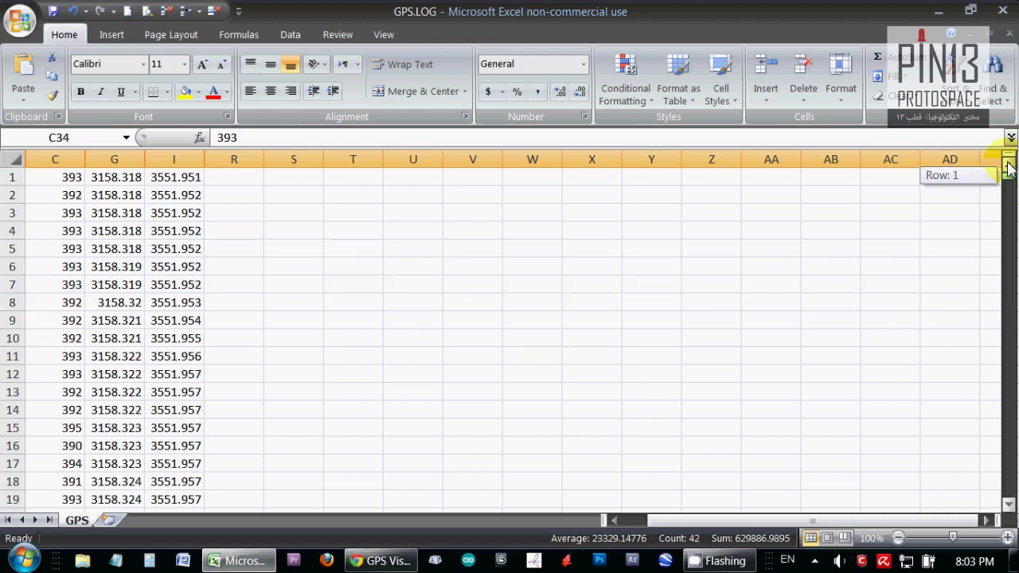
# Step: Insert a blank row 1 and enter the headings N, Latitude and Longitude
pyautogui.rightClick(16, 177)
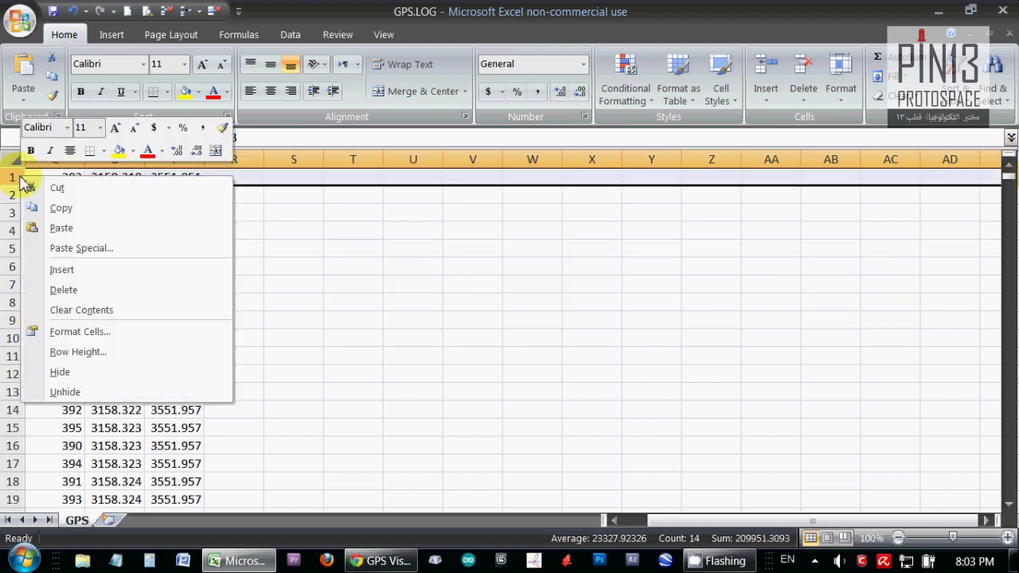
pyautogui.click(86, 269)
pyautogui.click(86, 177)
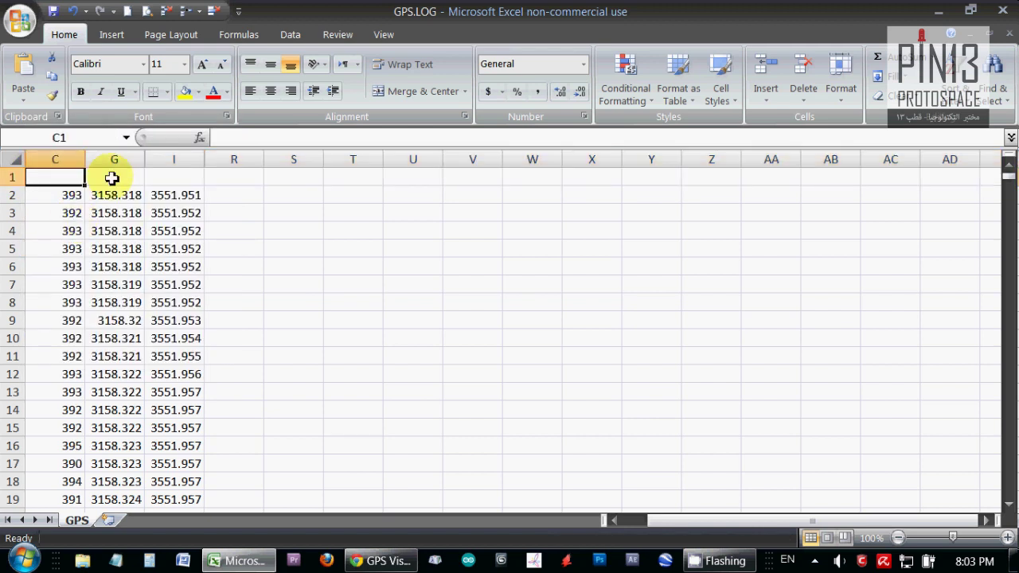
pyautogui.write('N')
pyautogui.click(112, 177)
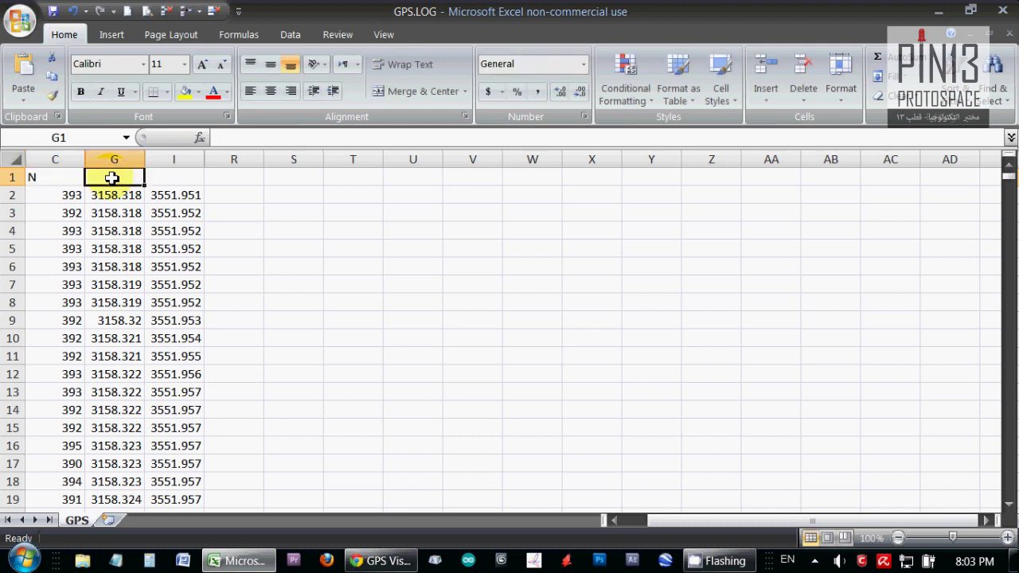
pyautogui.write('La')
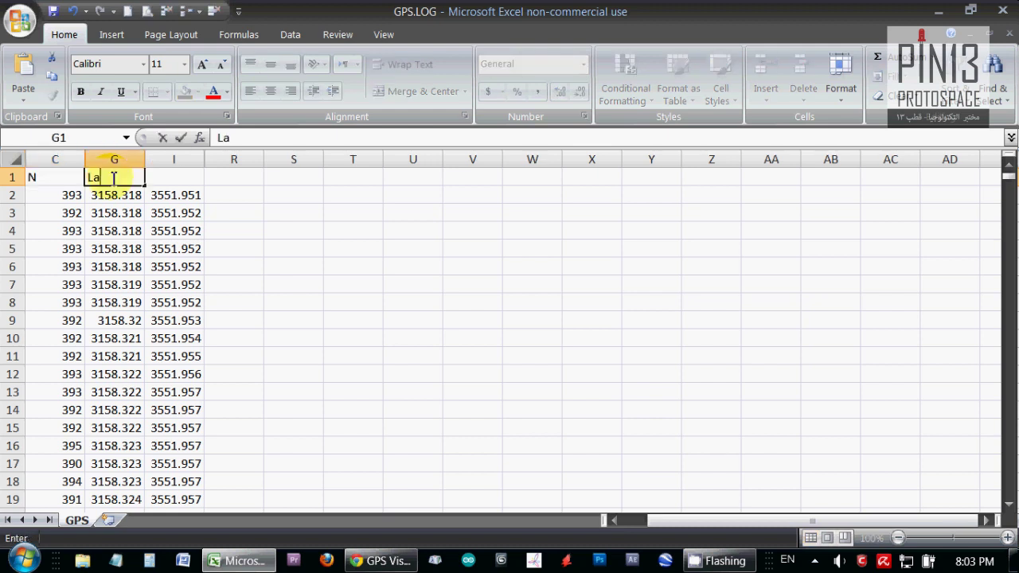
pyautogui.write('titude')
pyautogui.click(159, 177)
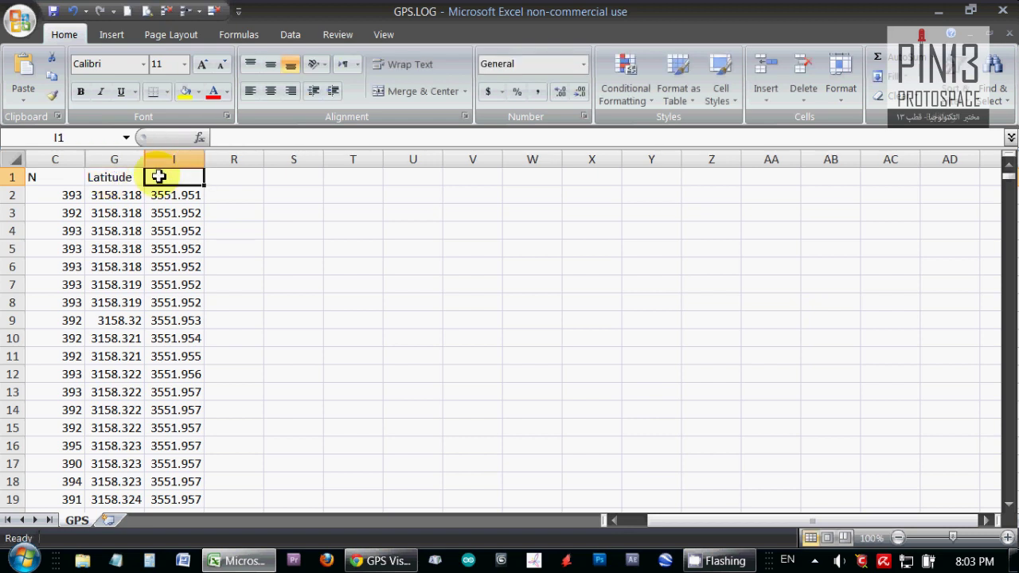
pyautogui.write('Longitude')
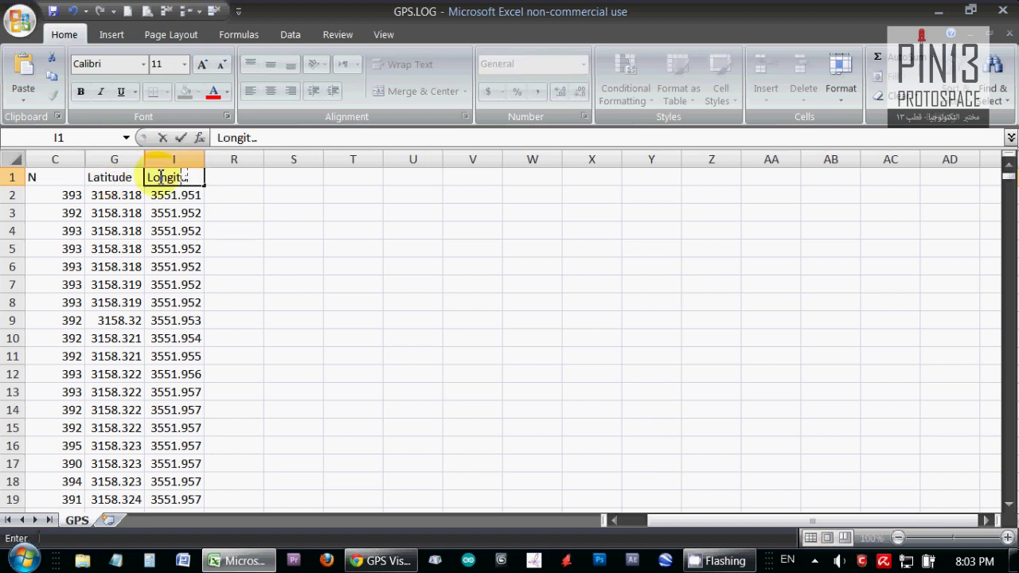
pyautogui.press('Return')
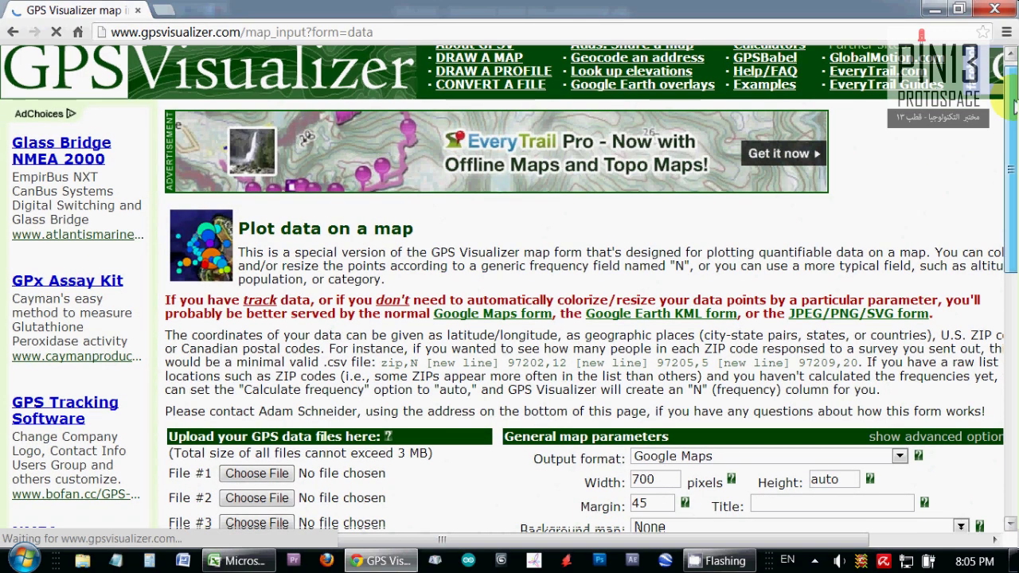
# Step: Delete the sample header line from the 'Or paste your data here' box, then return to Excel
pyautogui.scroll(-5, 1013, 107)
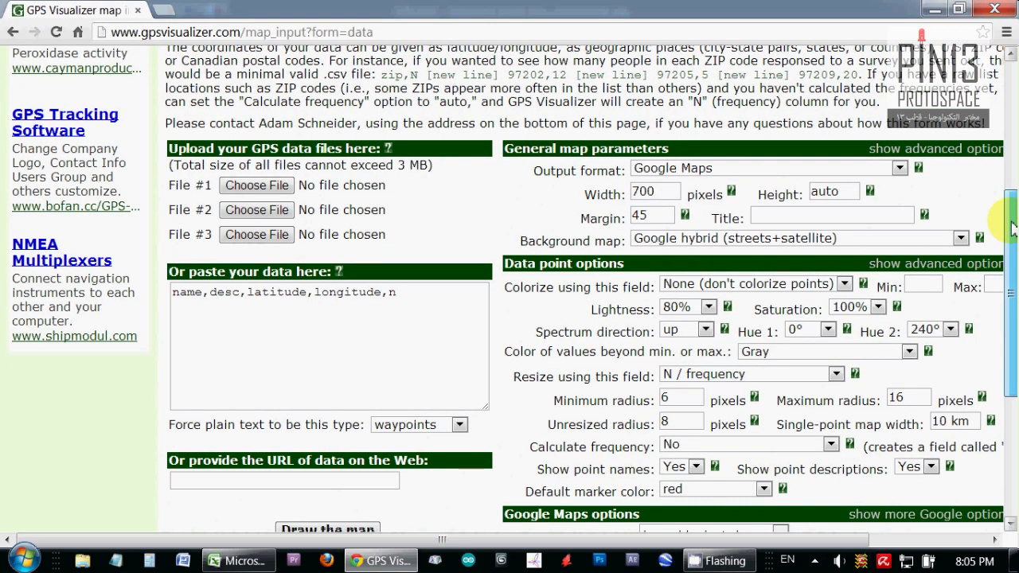
pyautogui.scroll(-1, 412, 295)
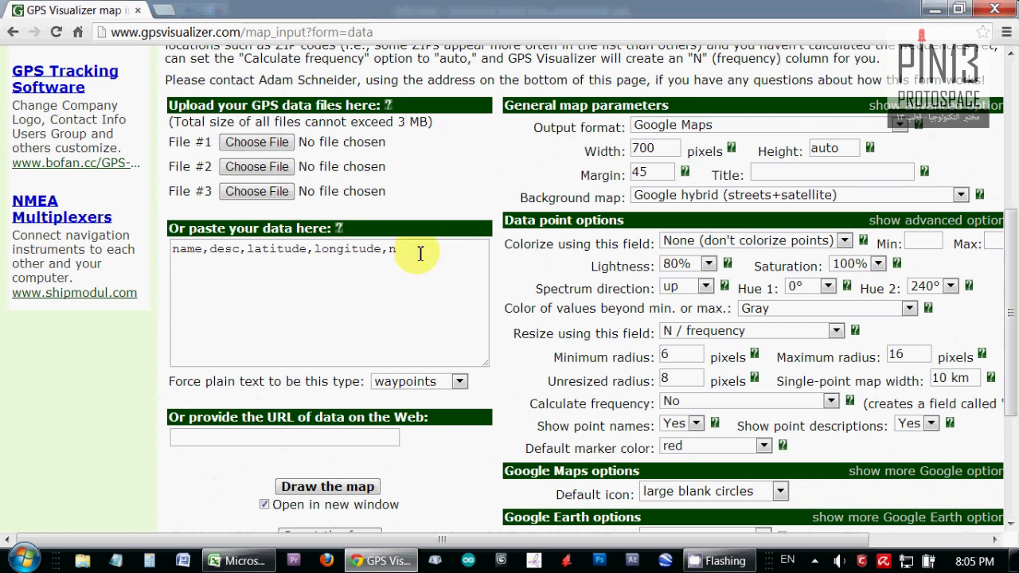
pyautogui.moveTo(420, 253); pyautogui.dragTo(140, 257)
pyautogui.press('Delete')
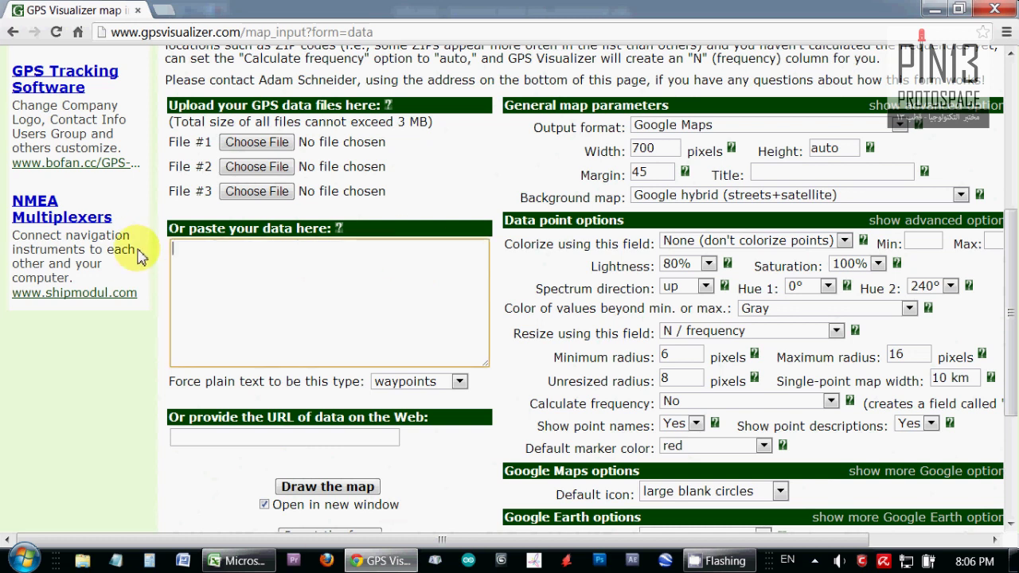
pyautogui.click(235, 560)
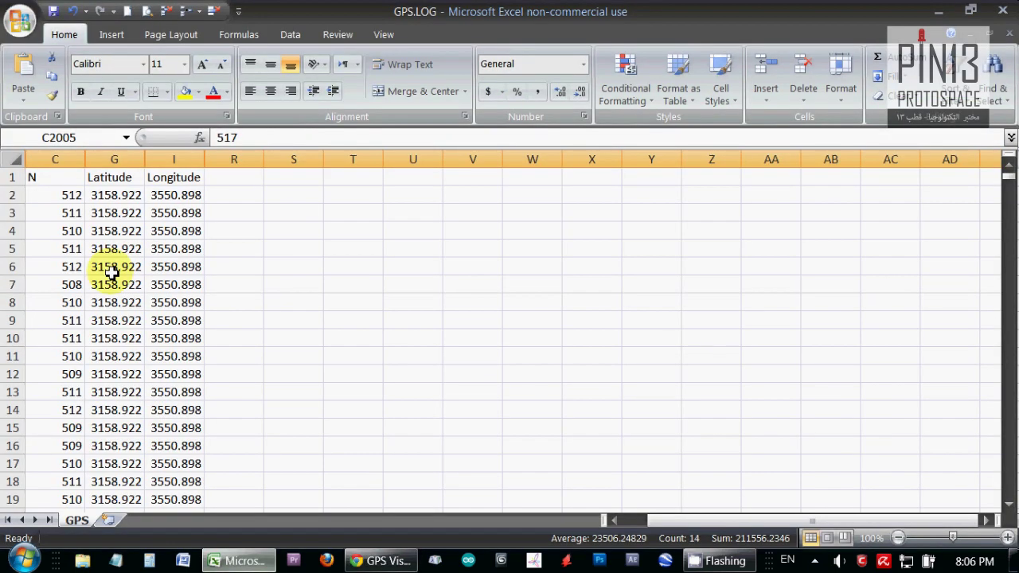
# Step: Select the range C1:I2029 holding the N, Latitude and Longitude data and copy it
pyautogui.click(49, 177)
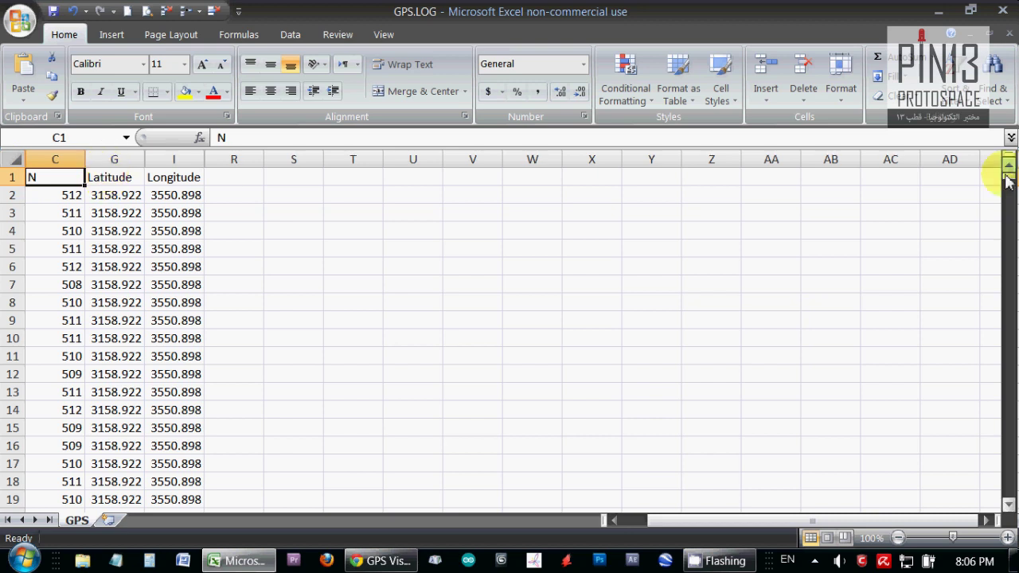
pyautogui.moveTo(1006, 181); pyautogui.dragTo(1008, 236)
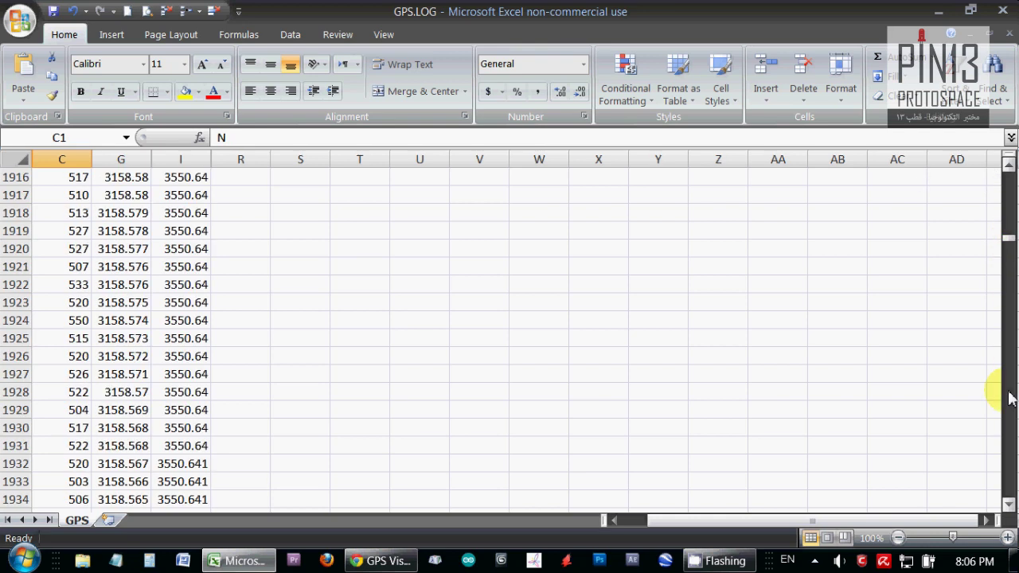
pyautogui.click(1007, 398)
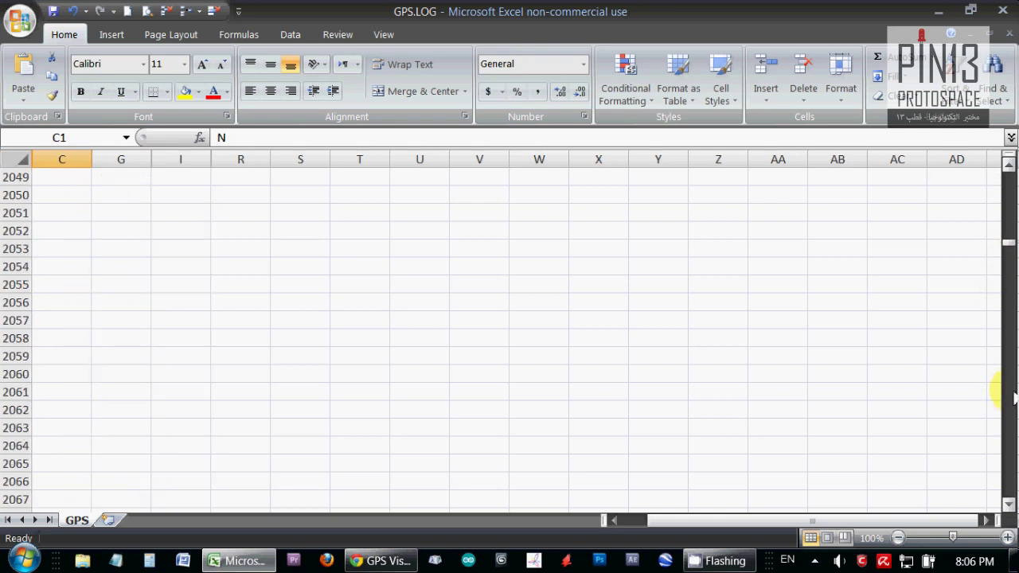
pyautogui.click(1009, 220)
pyautogui.click(1009, 221)
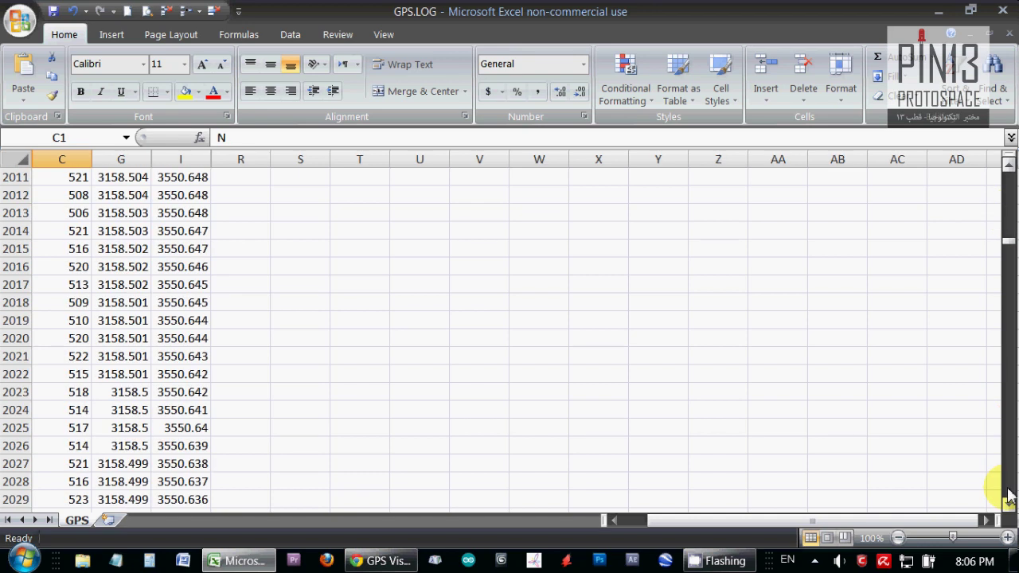
pyautogui.click(1007, 505)
pyautogui.click(1008, 505)
pyautogui.click(1008, 505)
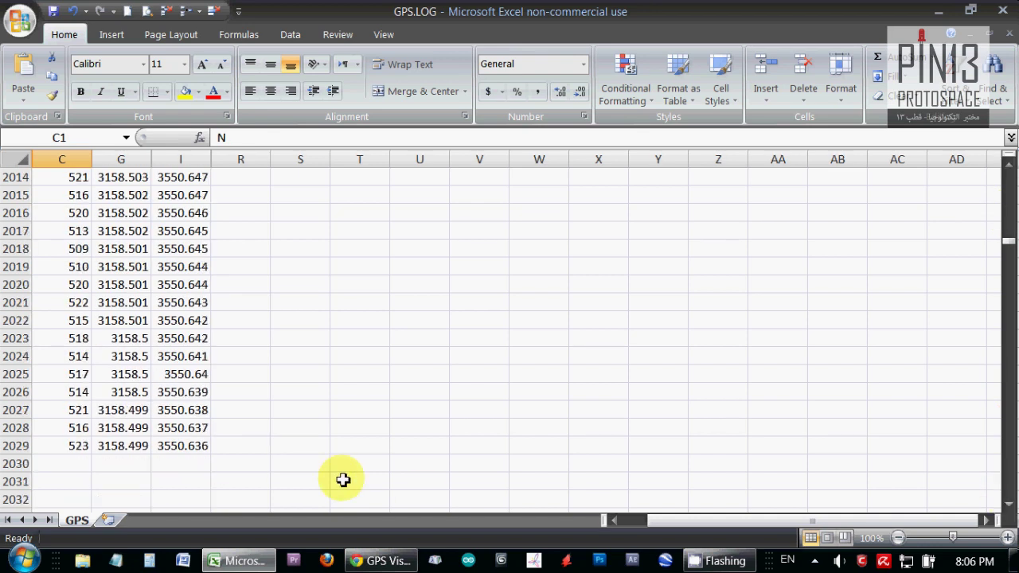
pyautogui.click(194, 450)
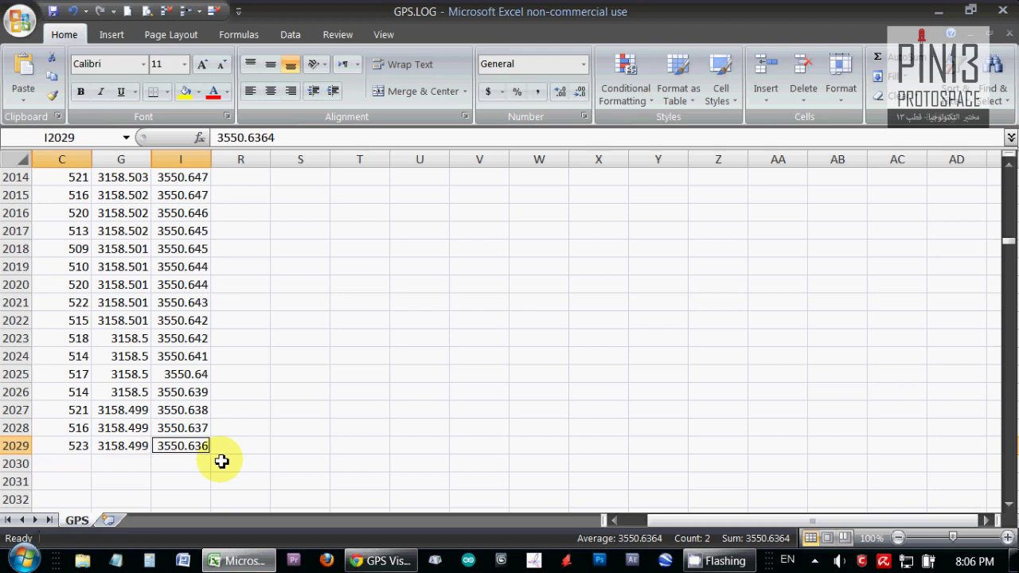
pyautogui.click(187, 445)
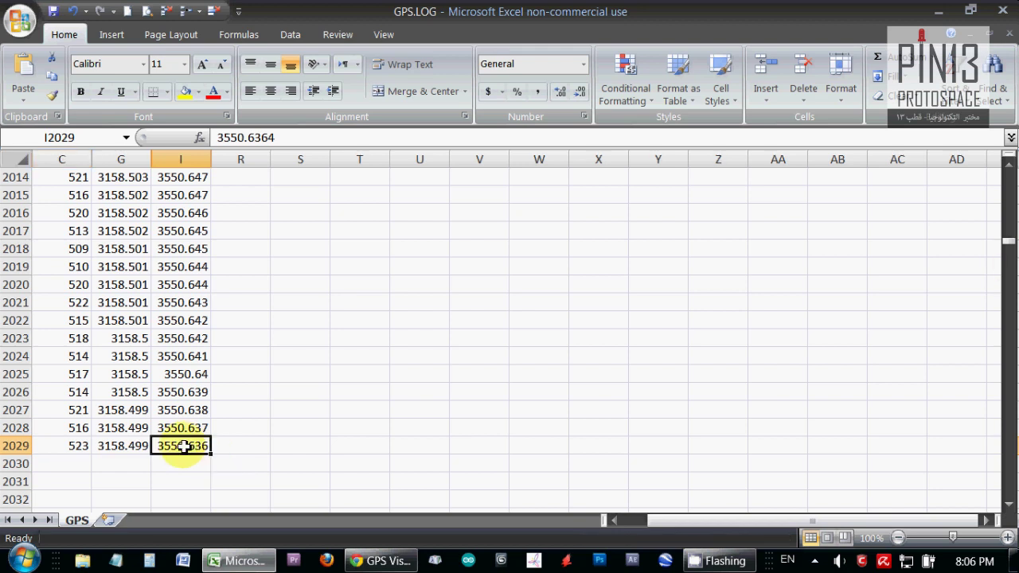
pyautogui.moveTo(1009, 243); pyautogui.dragTo(1009, 168)
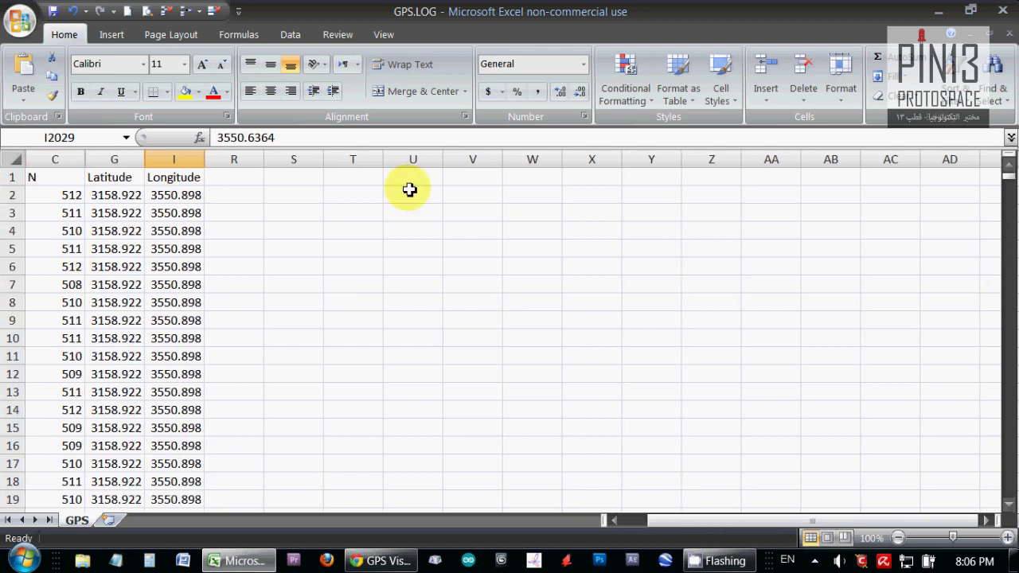
pyautogui.keyDown('shift'); pyautogui.click(70, 181); pyautogui.keyUp('shift')
pyautogui.rightClick(109, 213)
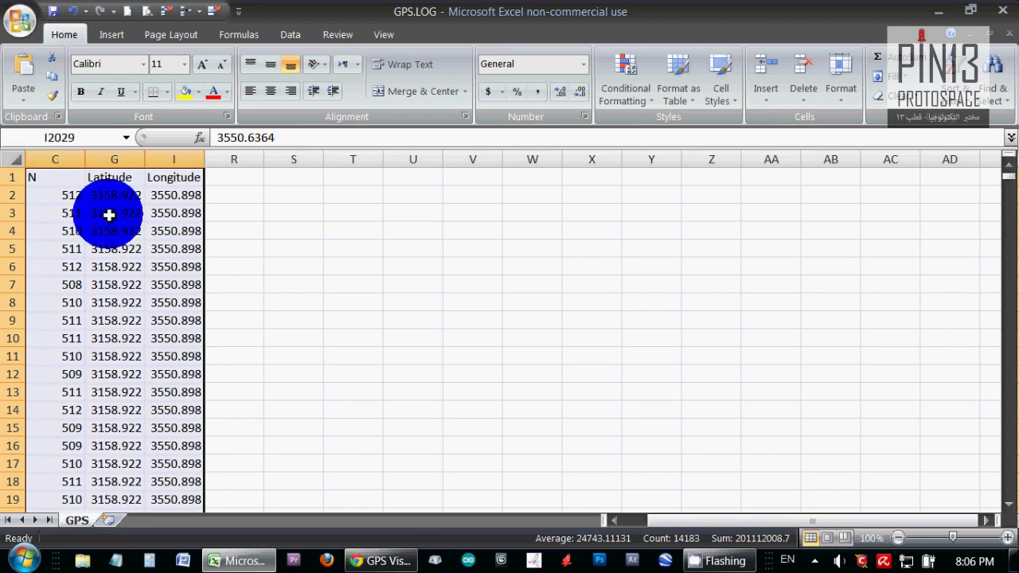
pyautogui.click(151, 247)
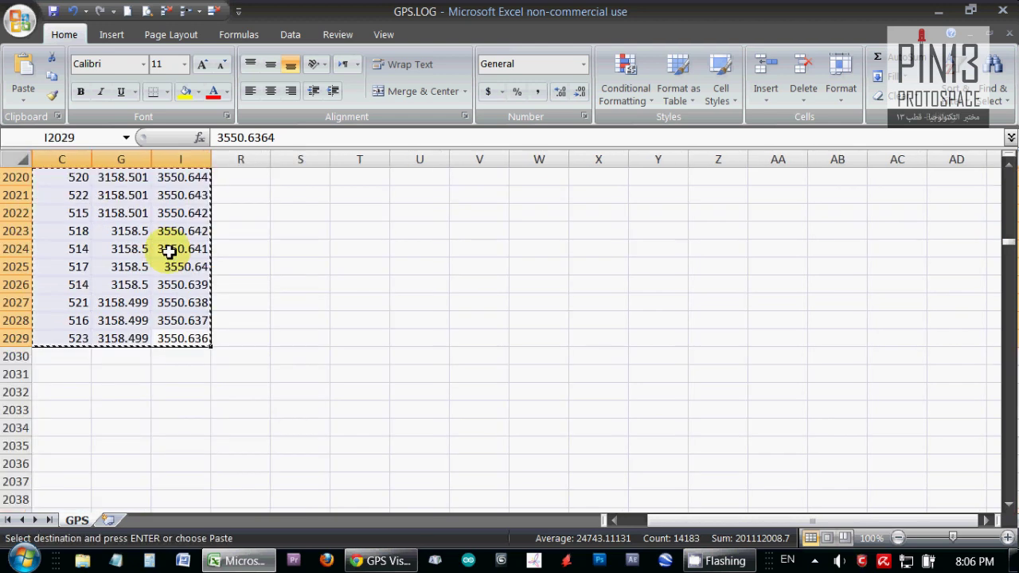
# Step: Paste the copied GPS data into the paste box and delete the blank first line
pyautogui.click(384, 561)
pyautogui.click(273, 325)
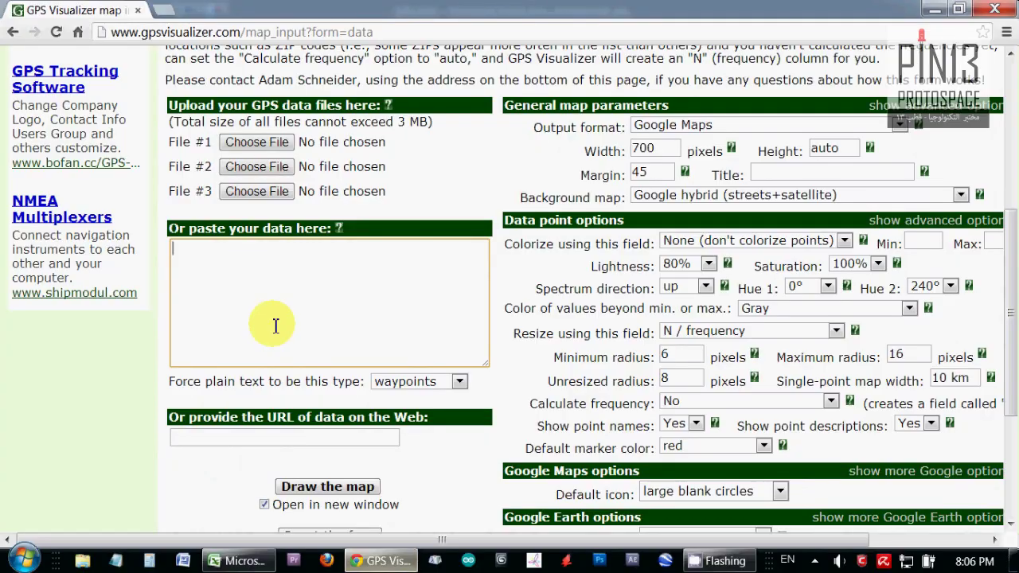
pyautogui.rightClick(253, 273)
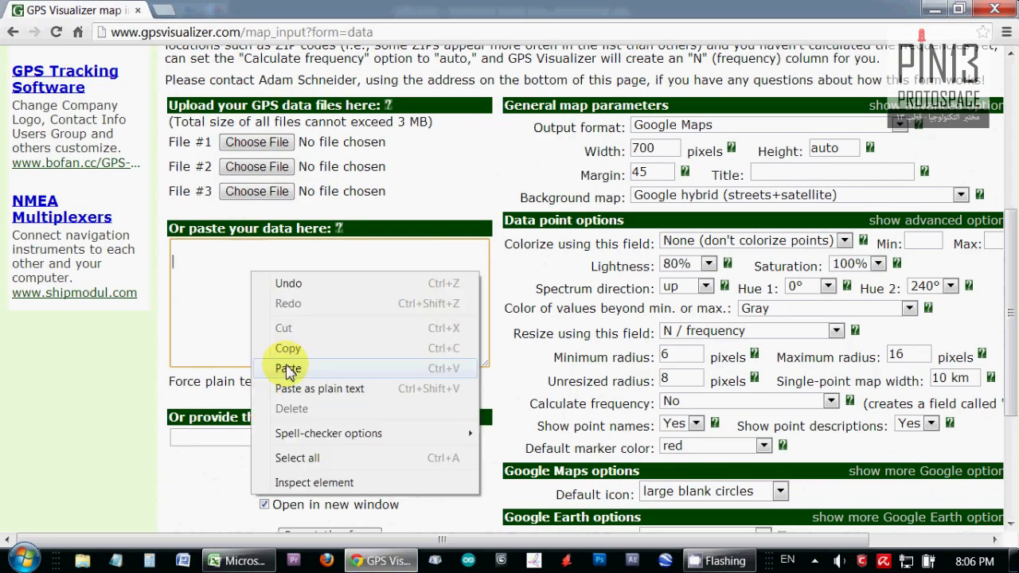
pyautogui.click(287, 366)
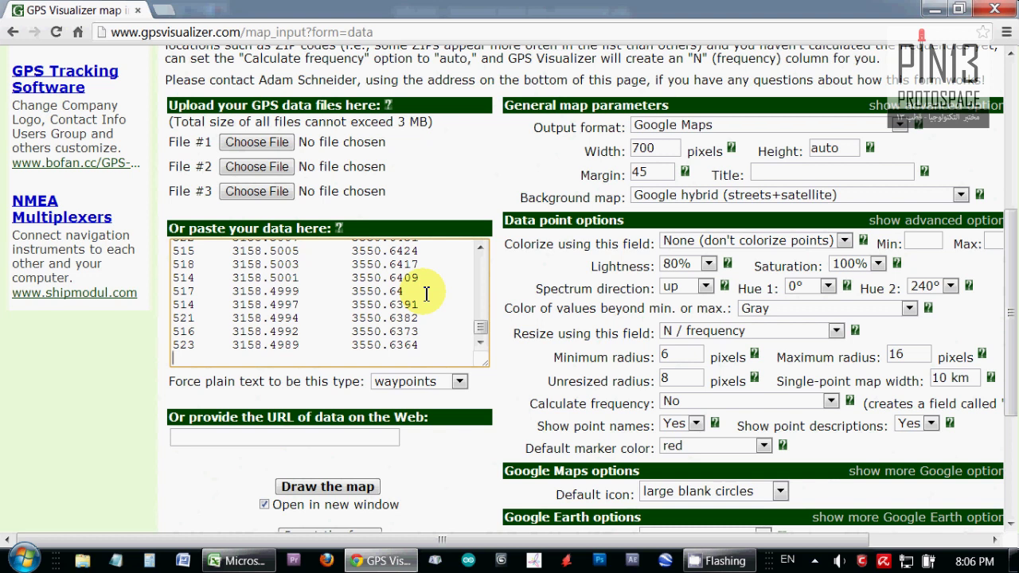
pyautogui.click(481, 320)
pyautogui.moveTo(480, 319); pyautogui.dragTo(481, 257)
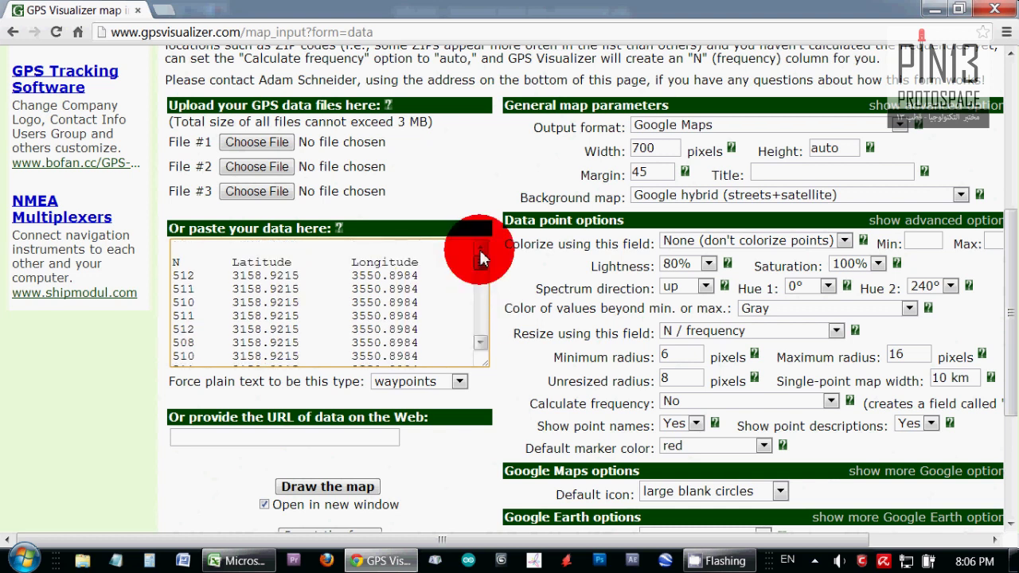
pyautogui.click(205, 252)
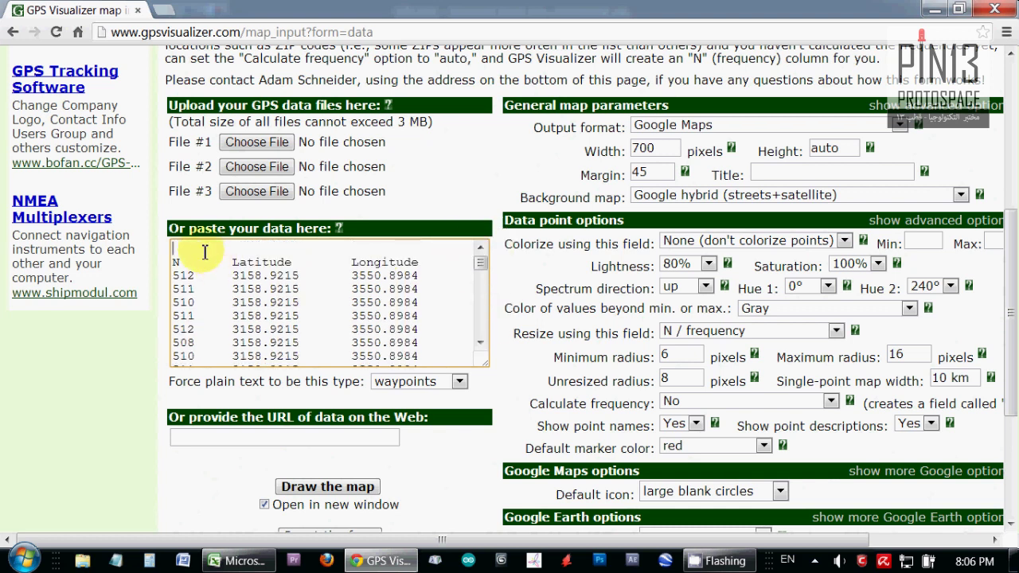
pyautogui.press('Delete')
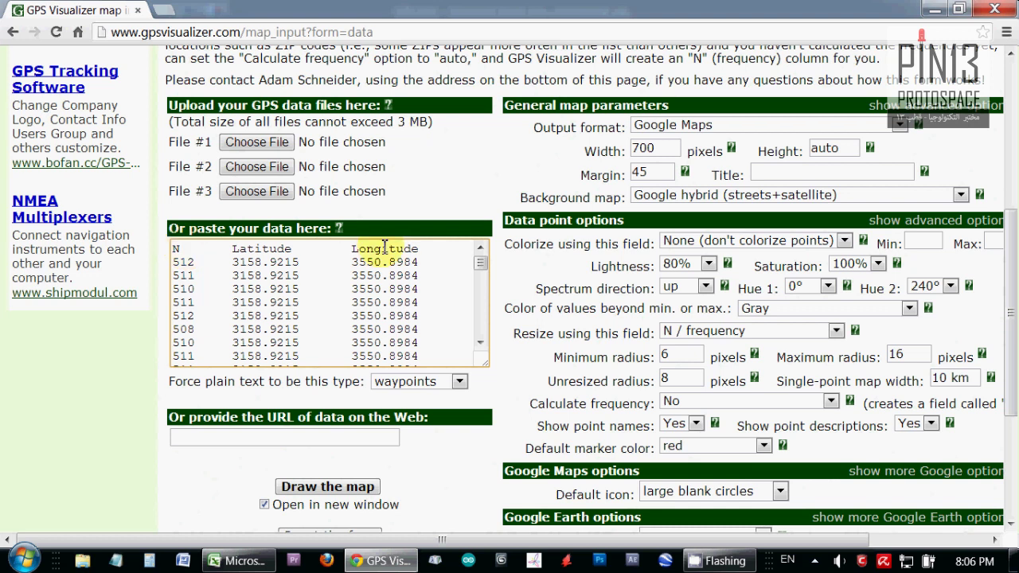
# Step: Draw the map, then click several track points to read their N values in popups
pyautogui.click(334, 487)
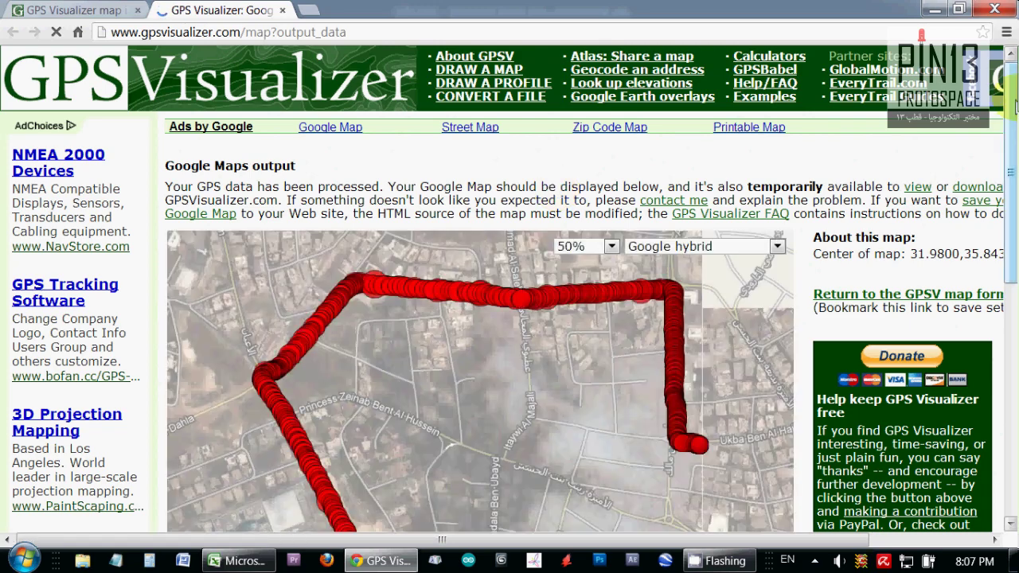
pyautogui.moveTo(1015, 108); pyautogui.dragTo(673, 185)
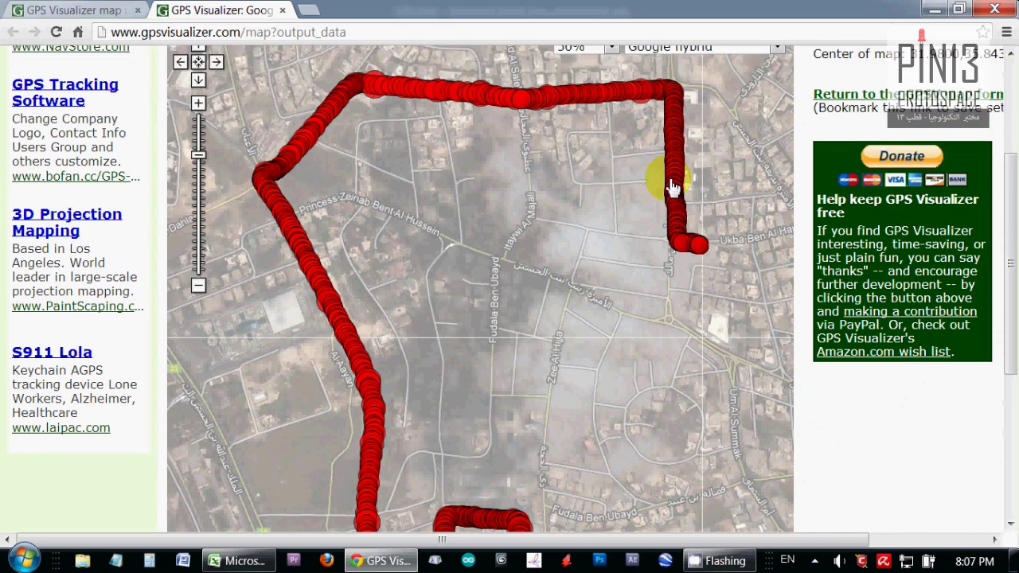
pyautogui.click(530, 104)
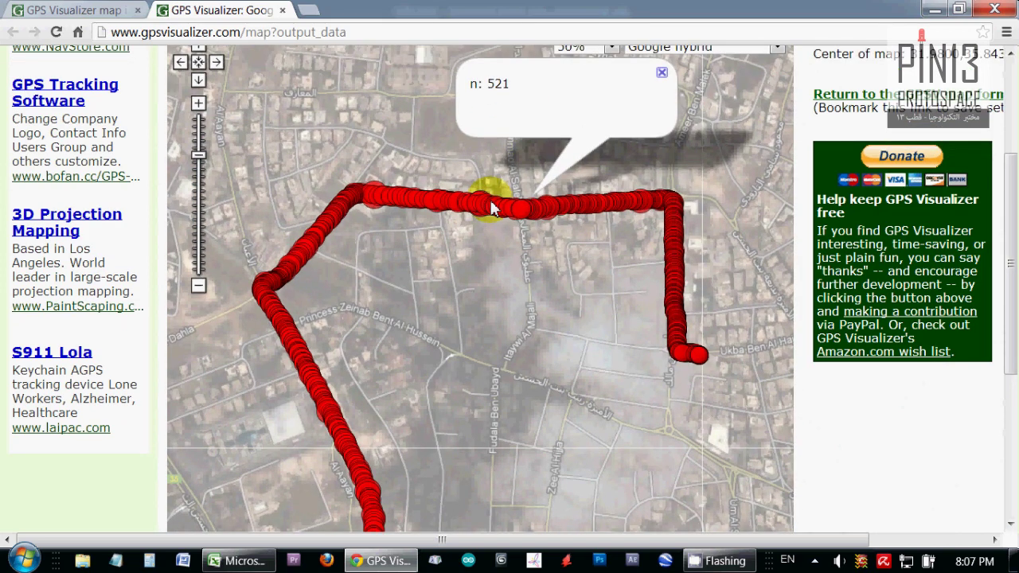
pyautogui.click(460, 215)
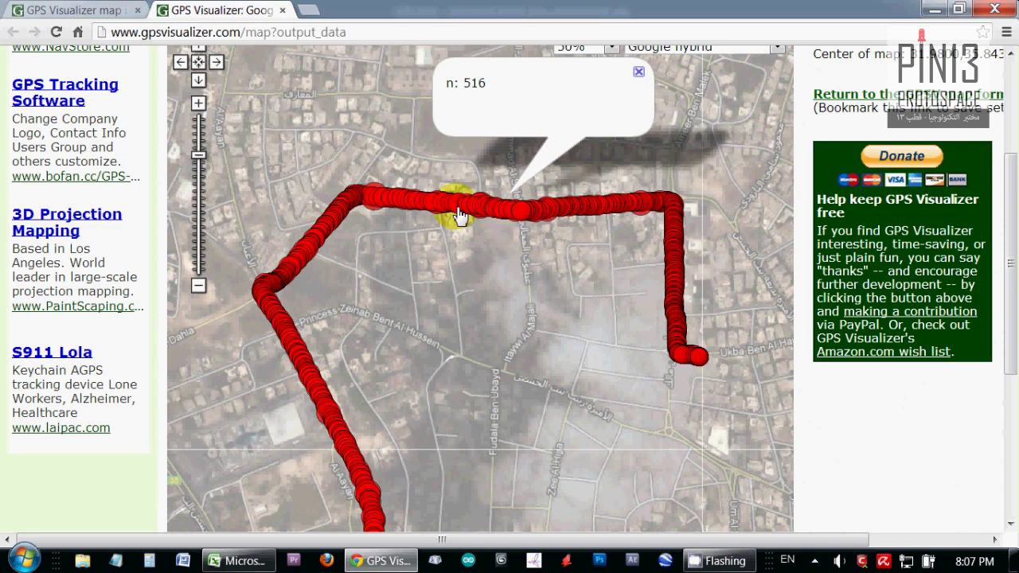
pyautogui.click(447, 221)
pyautogui.click(404, 216)
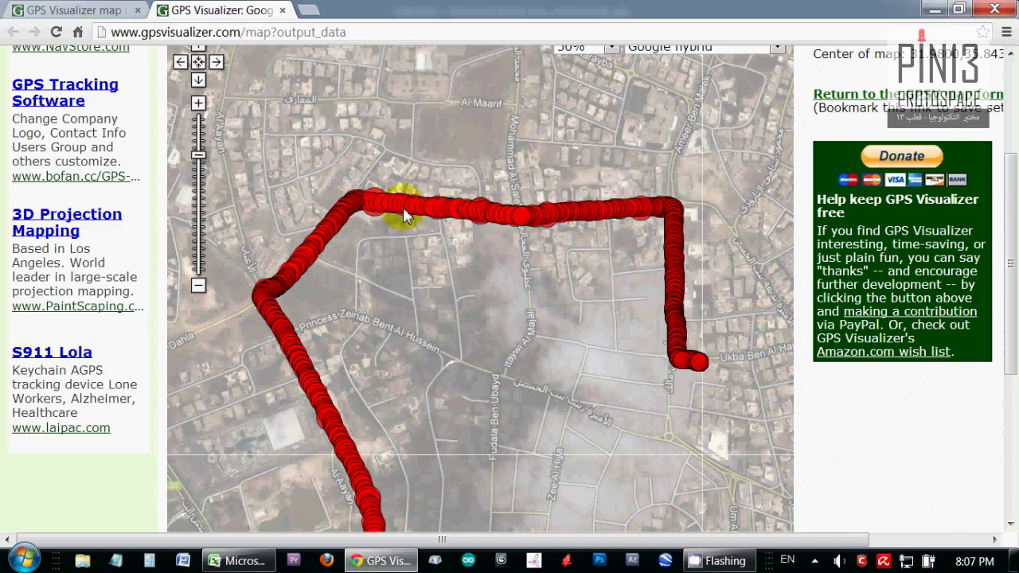
pyautogui.click(379, 216)
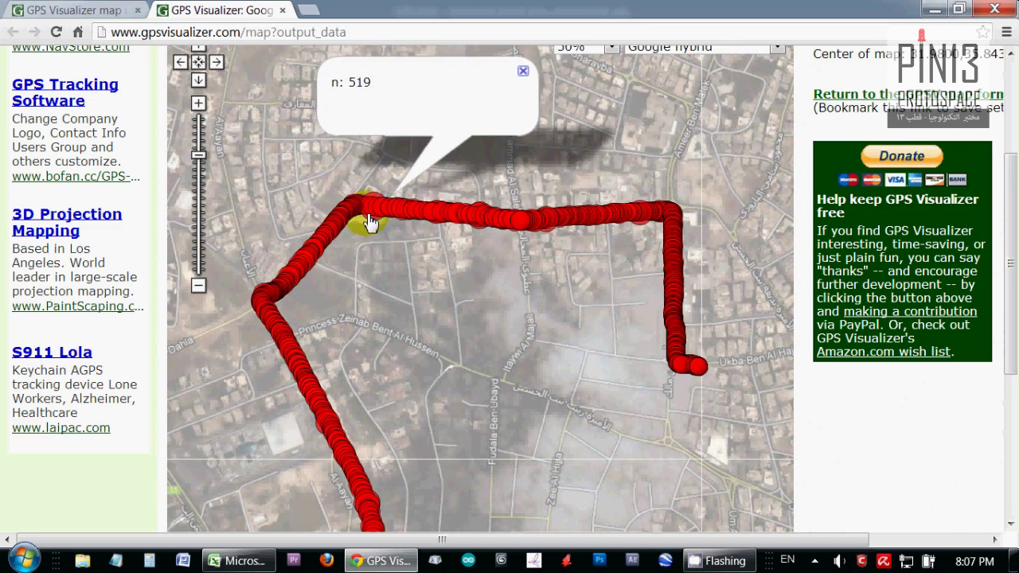
pyautogui.click(369, 223)
pyautogui.click(683, 362)
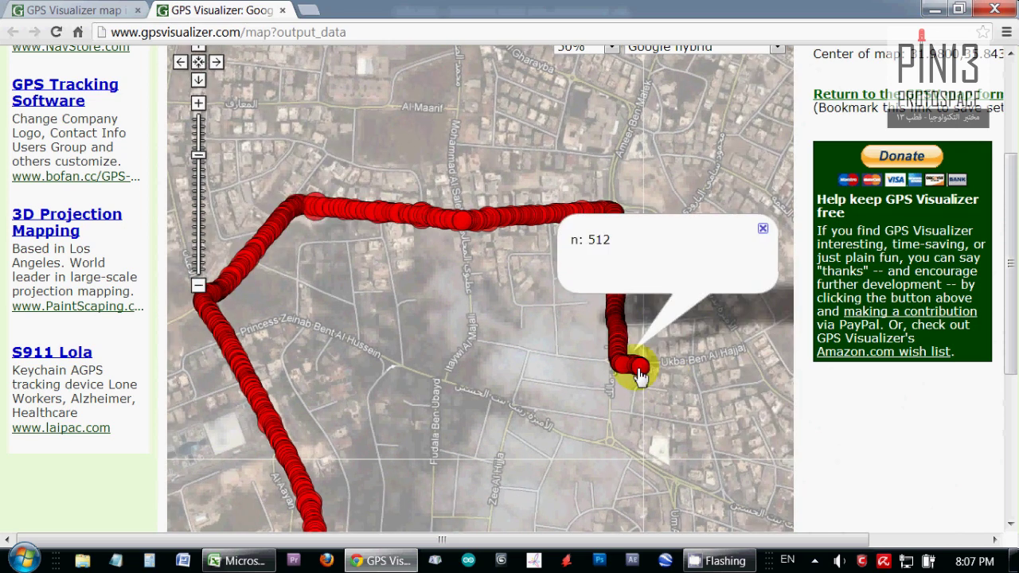
pyautogui.click(639, 371)
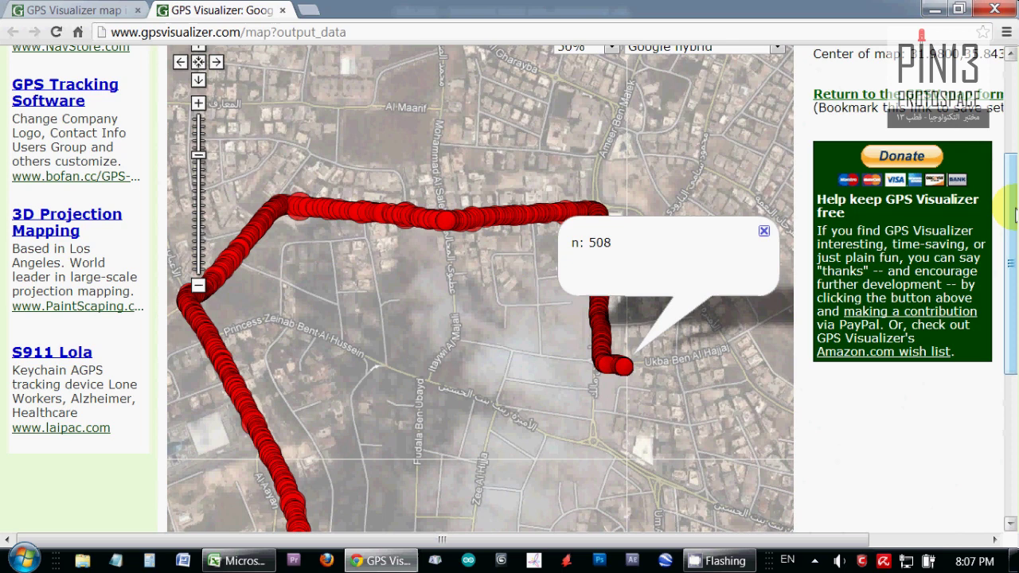
pyautogui.moveTo(1009, 208); pyautogui.dragTo(1009, 249)
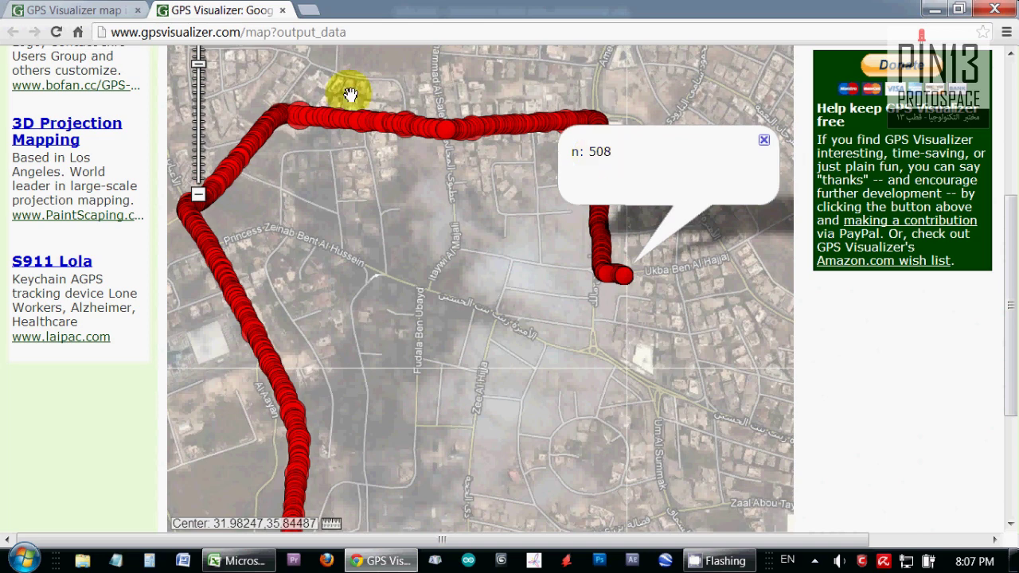
# Step: Return to the input form and set 'Colorize using this field' to N / frequency
pyautogui.click(283, 11)
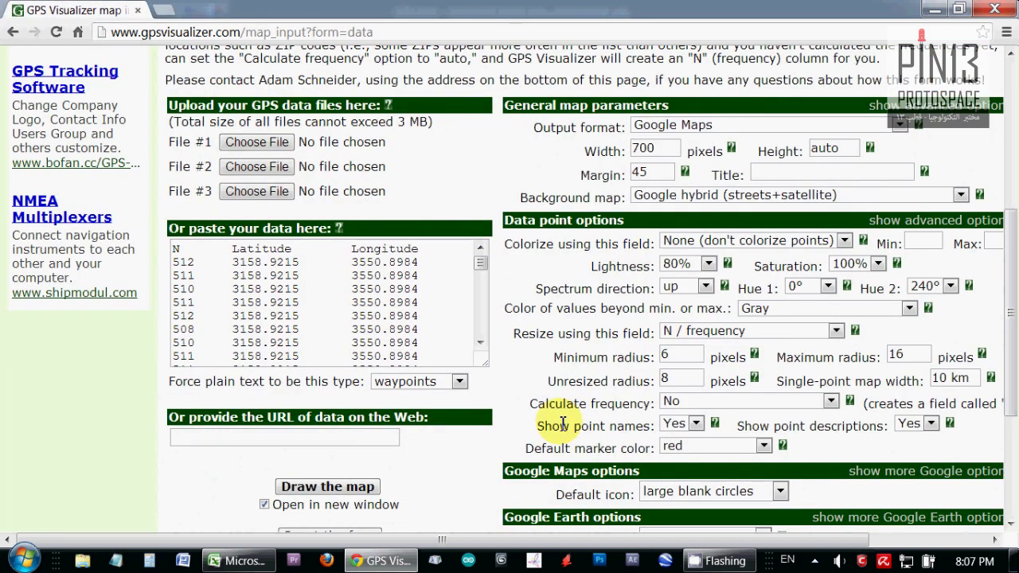
pyautogui.hscroll(4, 677, 541)
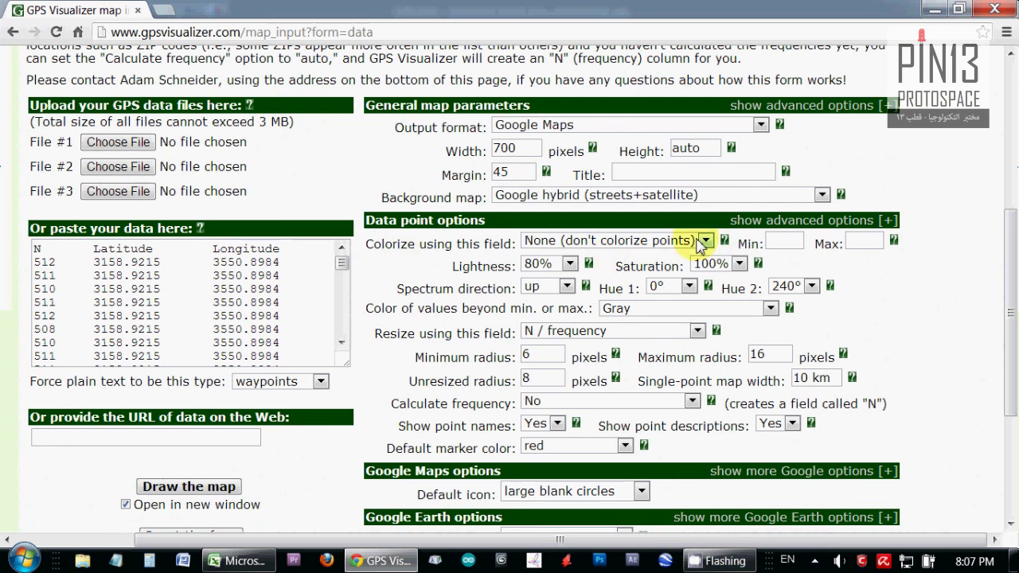
pyautogui.click(703, 240)
pyautogui.click(652, 270)
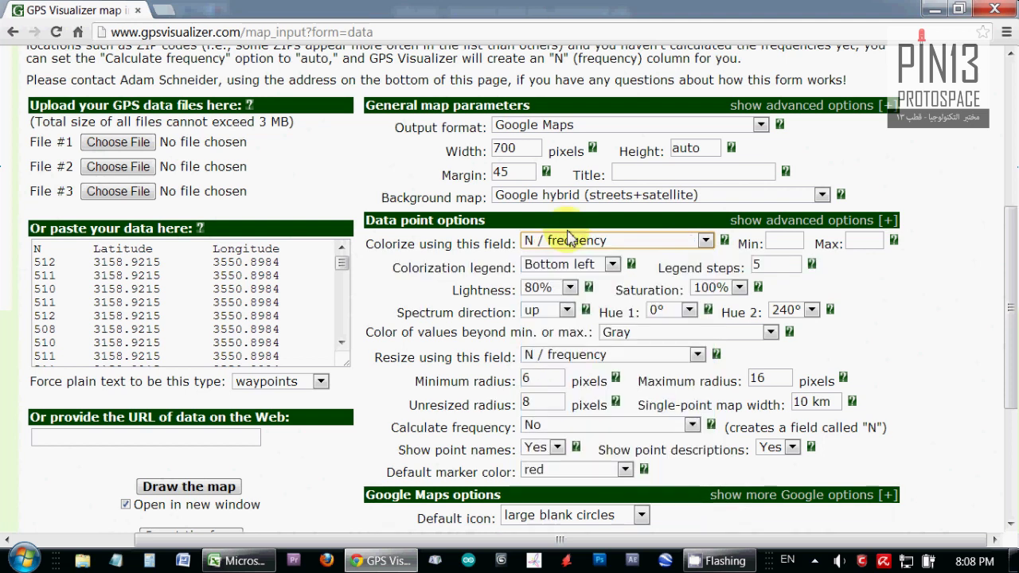
# Step: Check the minimum and maximum colour value fields and scroll through the pasted data
pyautogui.click(778, 243)
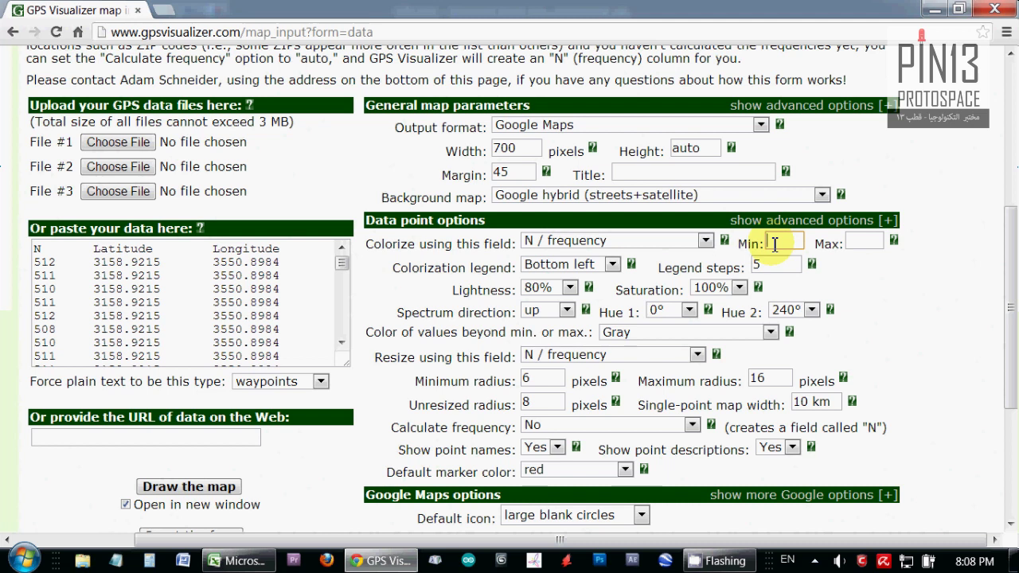
pyautogui.click(862, 246)
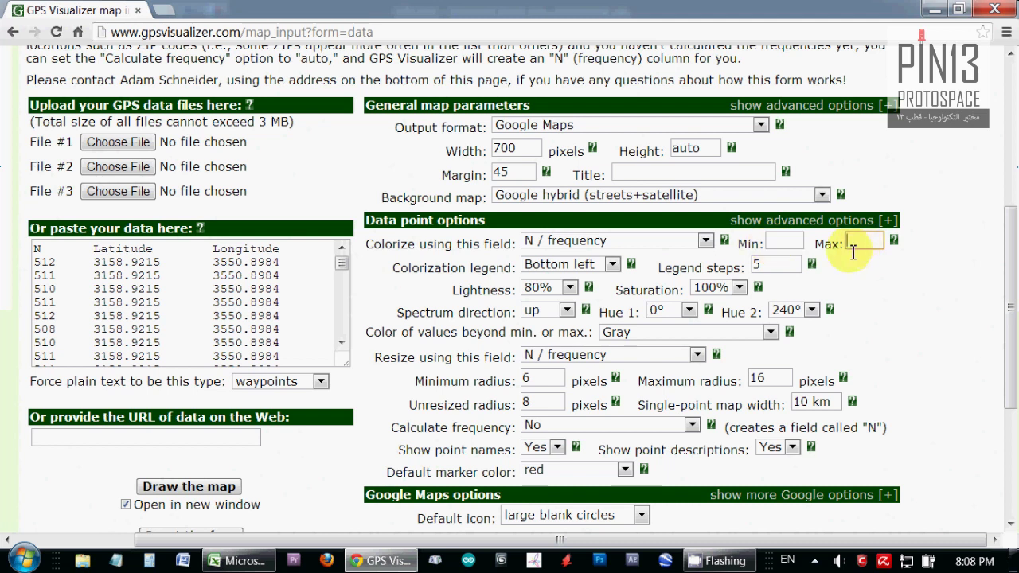
pyautogui.click(793, 248)
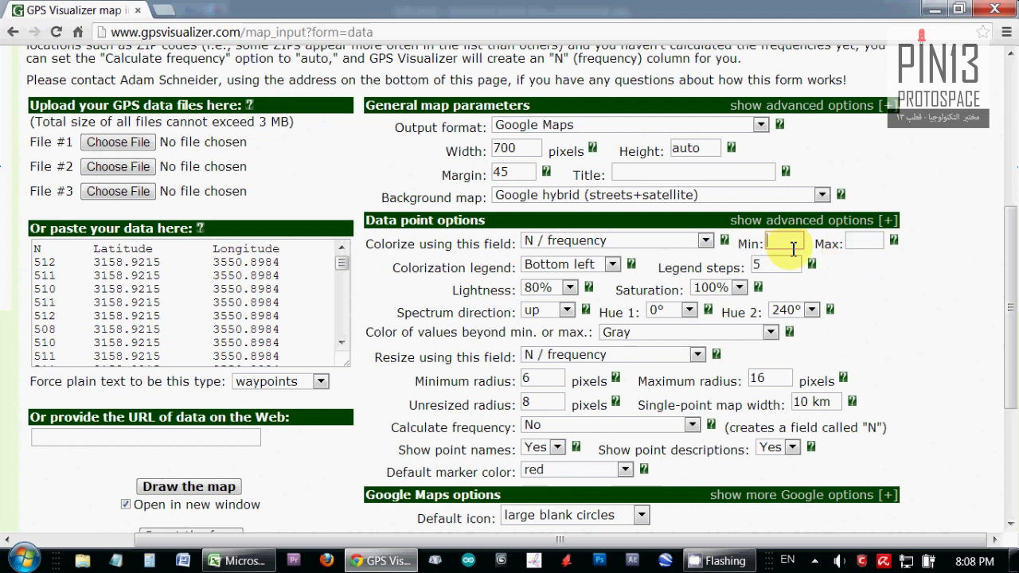
pyautogui.moveTo(341, 264)
pyautogui.mouseDown()
pyautogui.moveTo(348, 330)
pyautogui.moveTo(348, 310)
pyautogui.mouseUp()
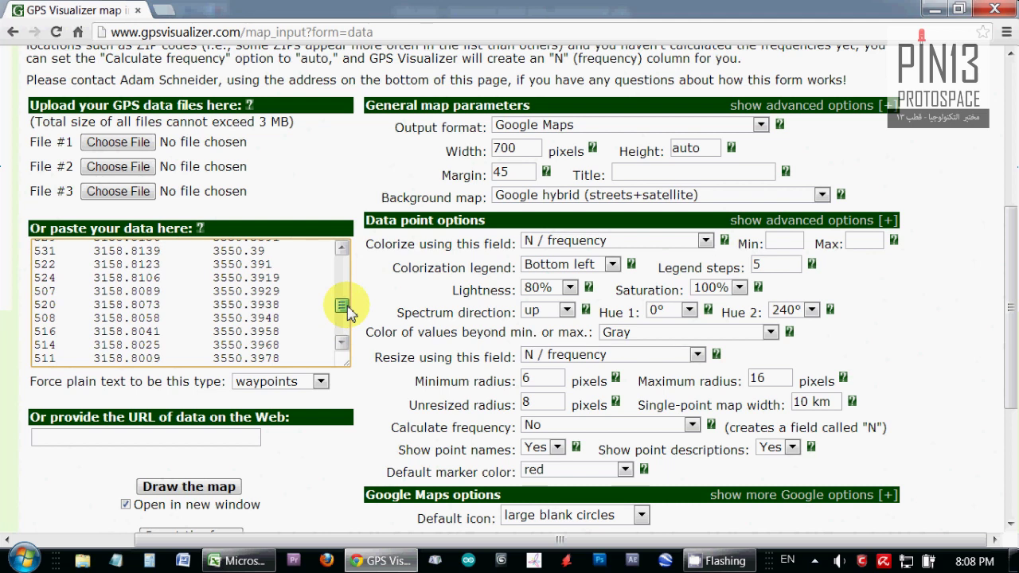
pyautogui.moveTo(348, 310)
pyautogui.mouseDown()
pyautogui.moveTo(359, 337)
pyautogui.moveTo(359, 288)
pyautogui.moveTo(359, 317)
pyautogui.mouseUp()
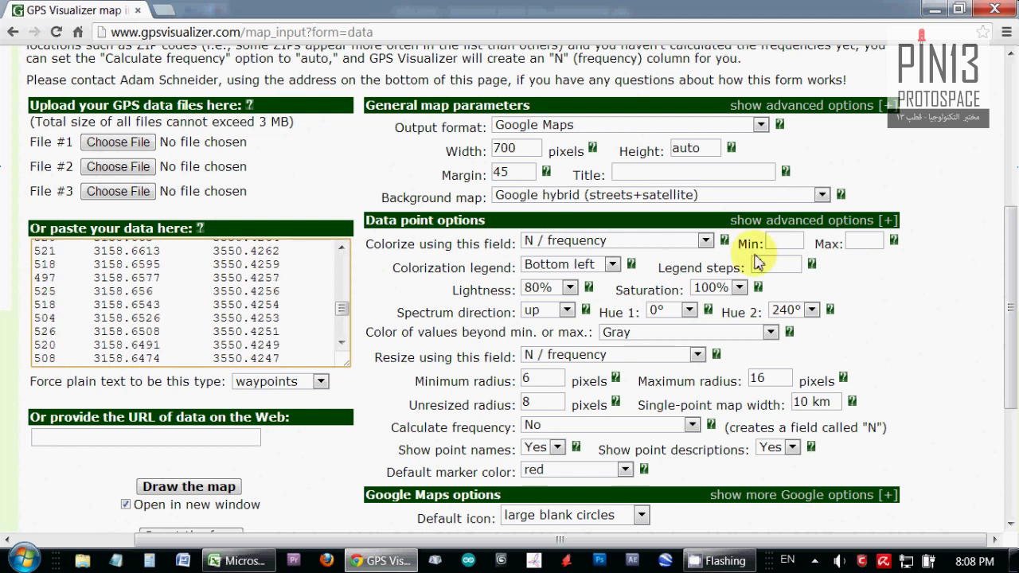
# Step: Limit the colour scale to N values from 500 (min) to 550 (max)
pyautogui.click(783, 240)
pyautogui.write('500')
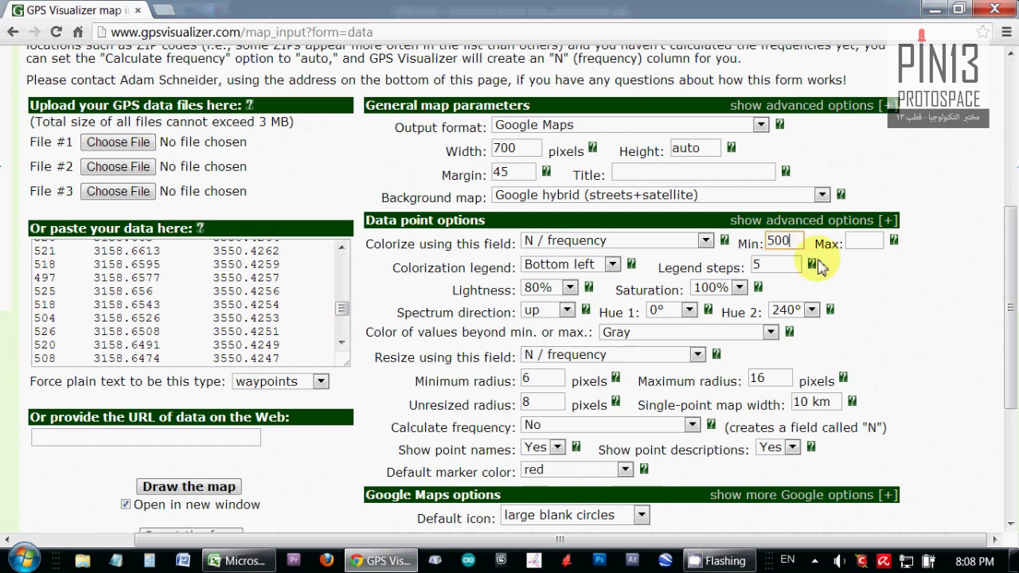
pyautogui.moveTo(342, 318); pyautogui.dragTo(343, 278)
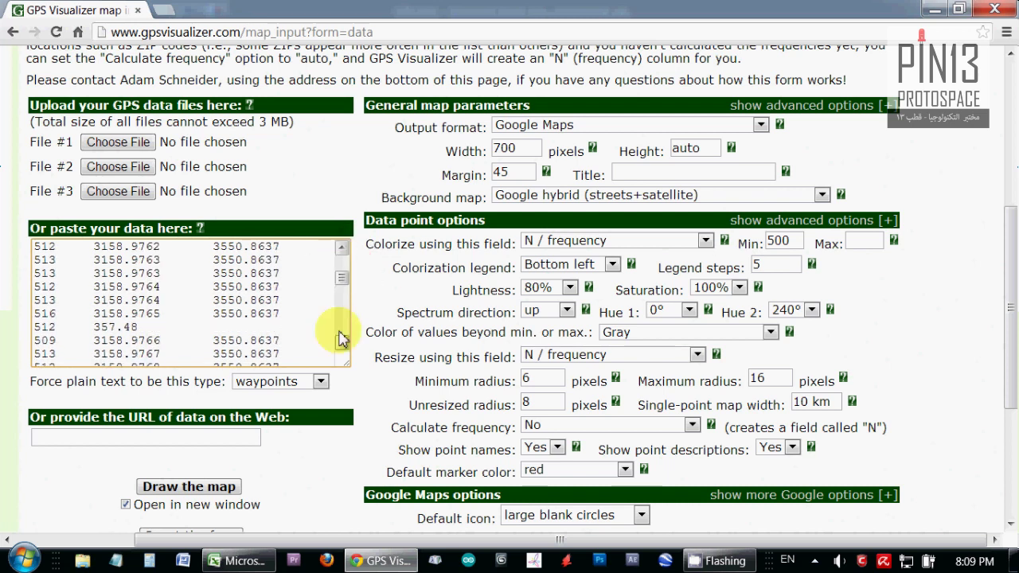
pyautogui.scroll(-3, 339, 338)
pyautogui.scroll(-1, 340, 338)
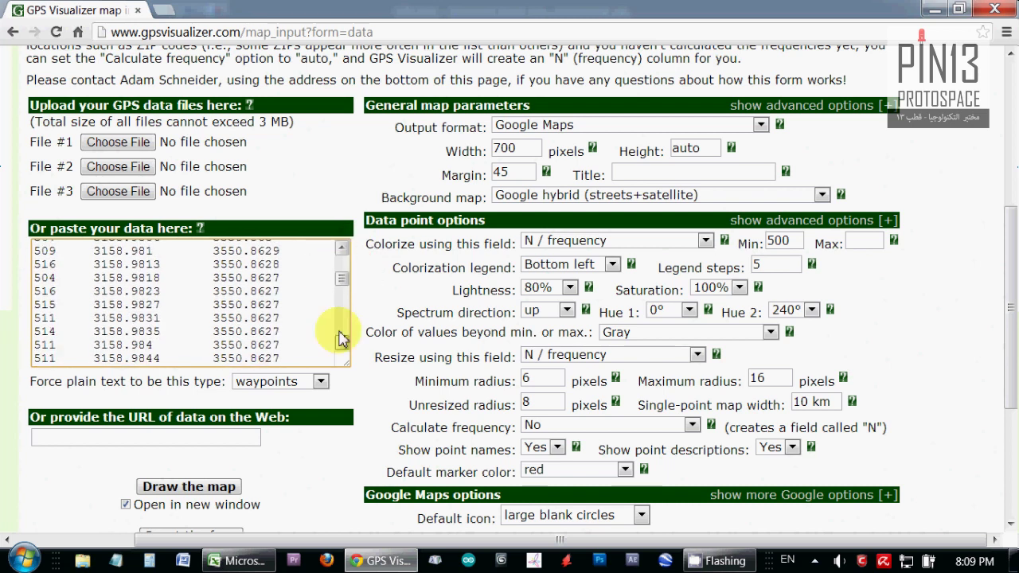
pyautogui.scroll(-2, 340, 338)
pyautogui.scroll(-1, 340, 339)
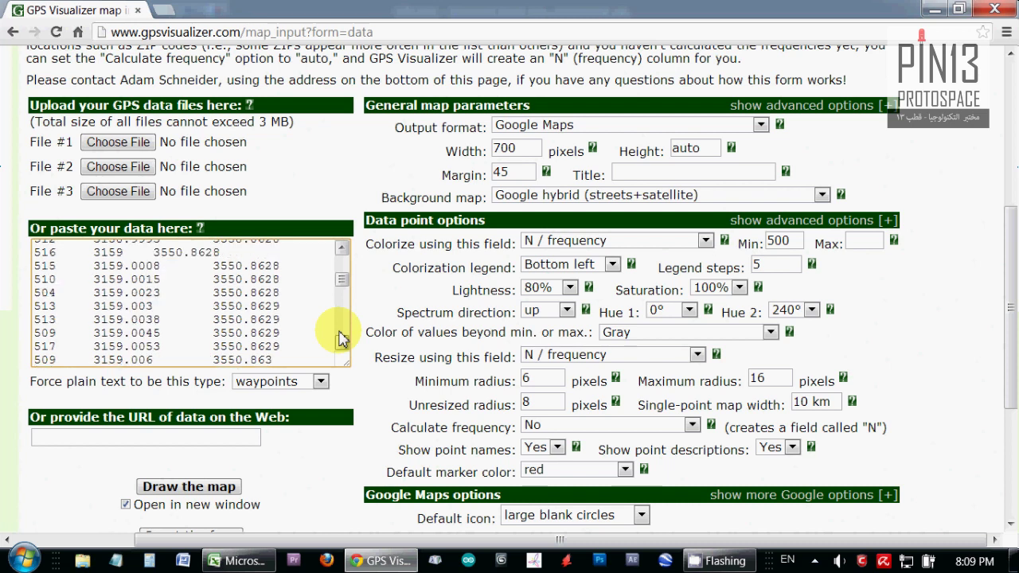
pyautogui.scroll(-1, 340, 338)
pyautogui.scroll(-1, 340, 338)
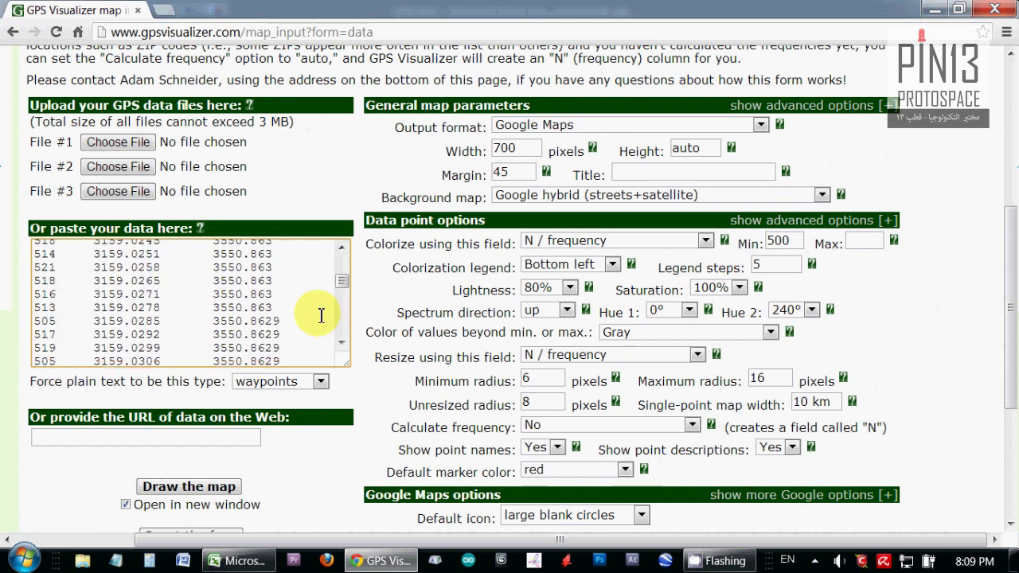
pyautogui.scroll(1, 181, 327)
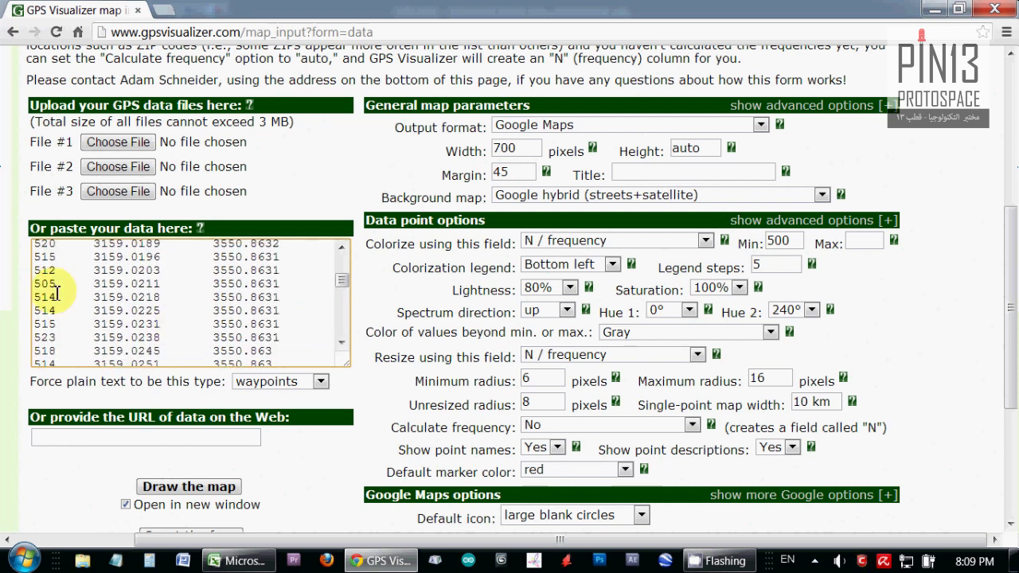
pyautogui.scroll(-1, 344, 326)
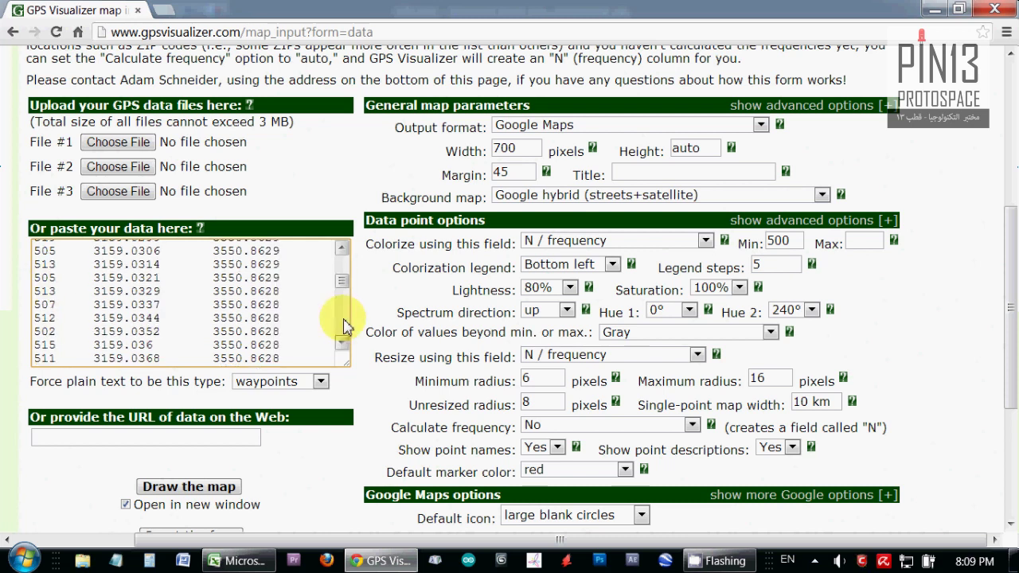
pyautogui.scroll(-2, 344, 327)
pyautogui.moveTo(343, 283); pyautogui.dragTo(346, 303)
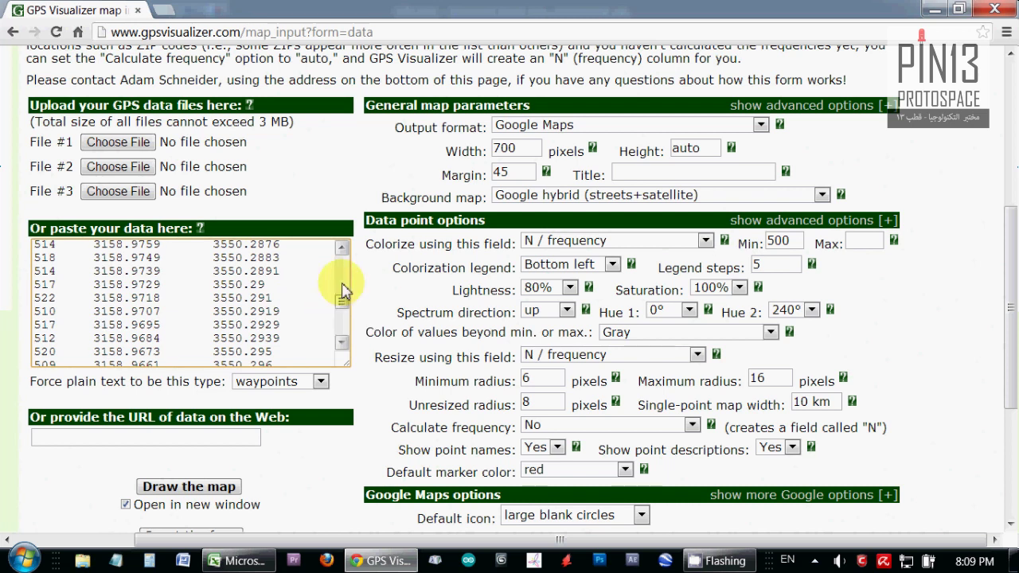
pyautogui.scroll(3, 344, 289)
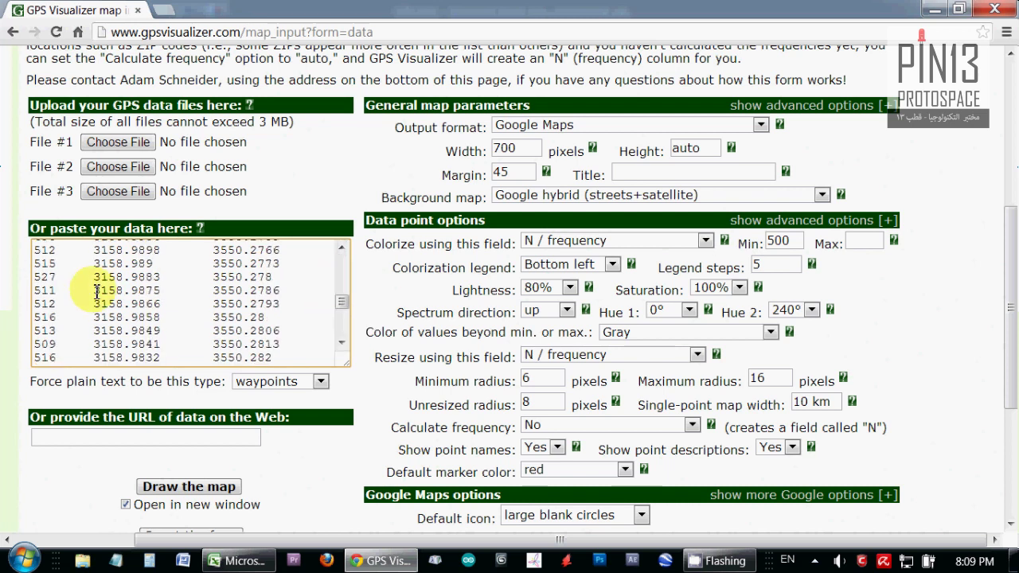
pyautogui.scroll(2, 345, 273)
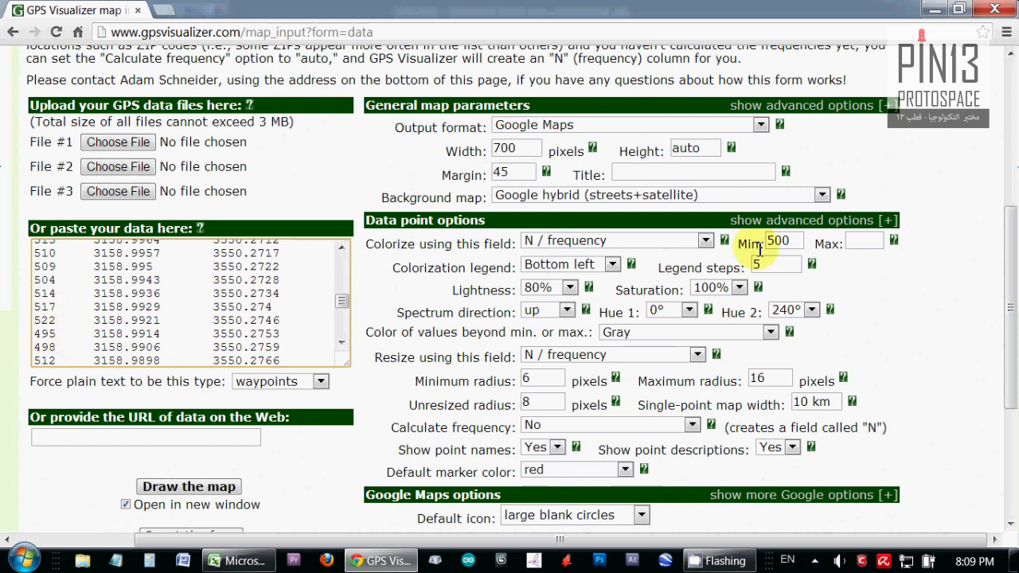
pyautogui.click(858, 247)
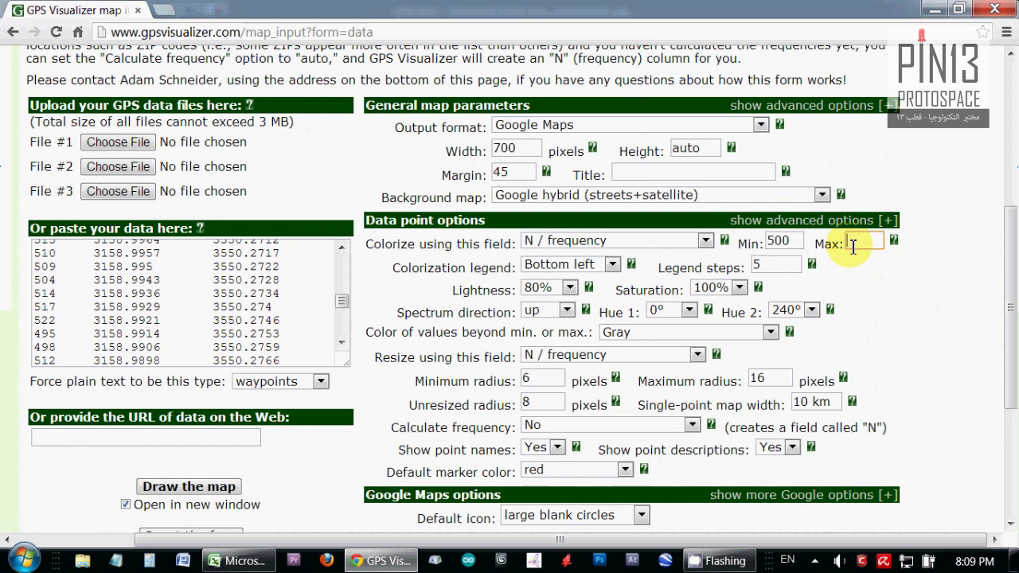
pyautogui.write('550')
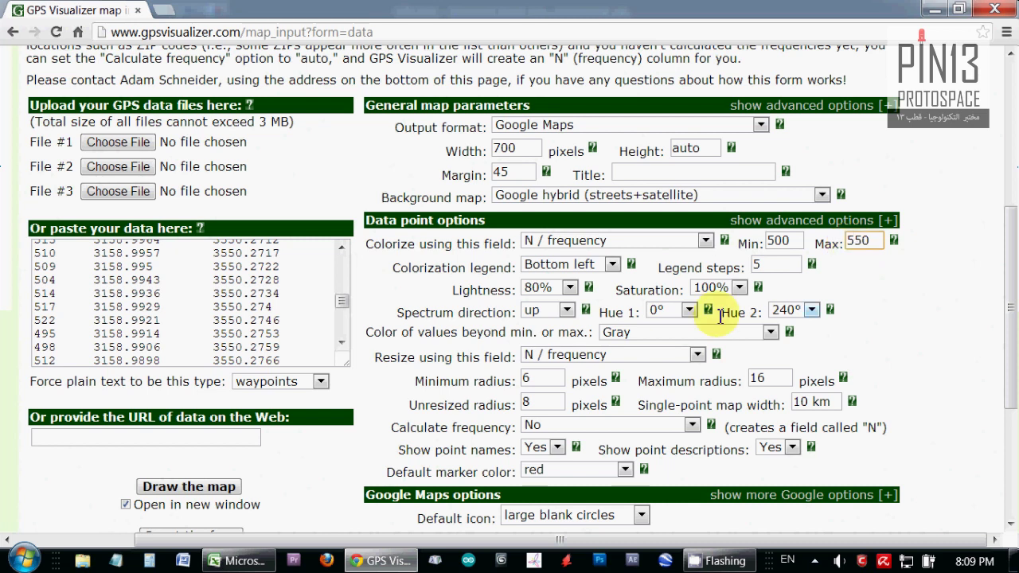
pyautogui.scroll(-1, 971, 271)
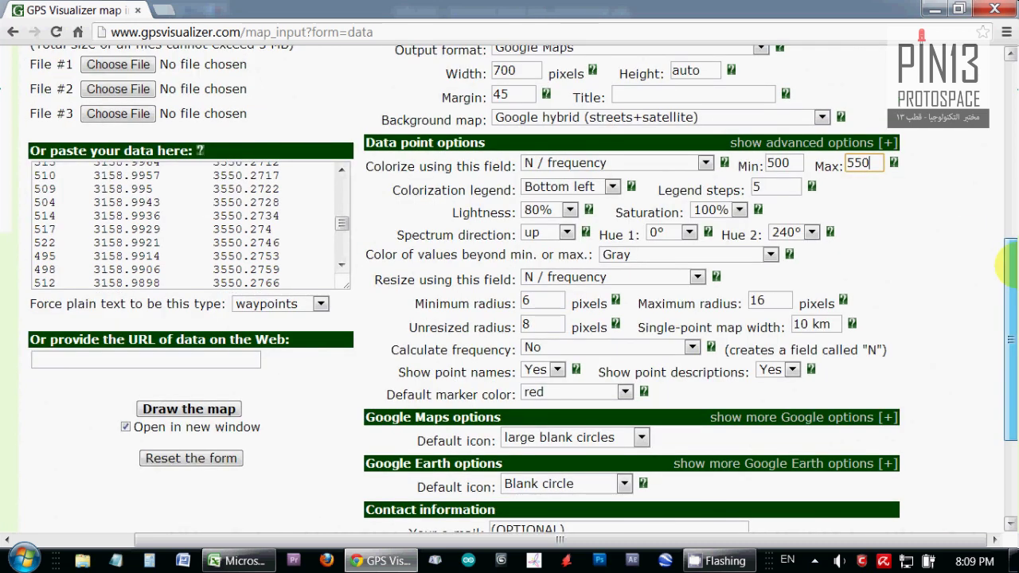
pyautogui.scroll(-1, 1004, 271)
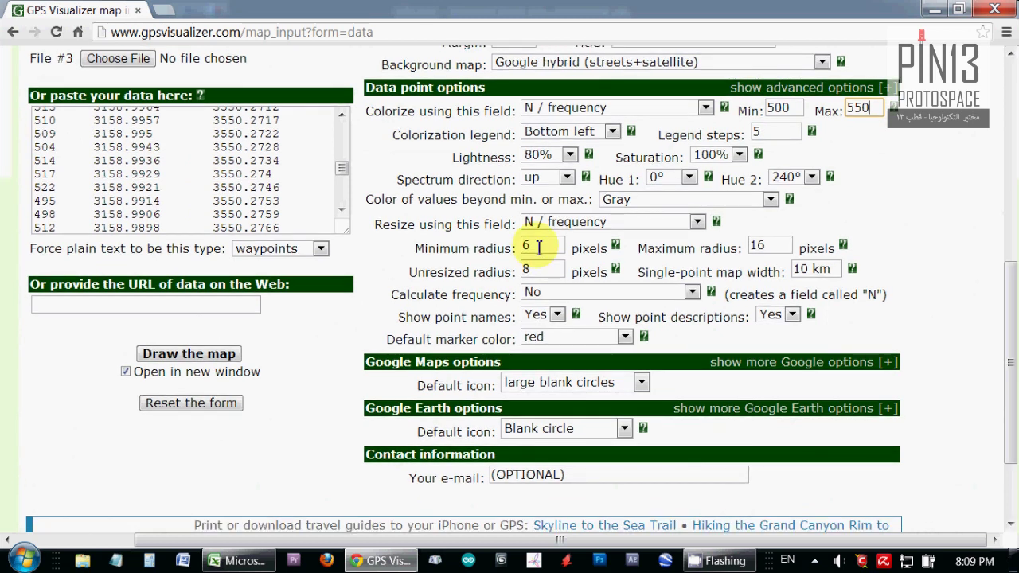
# Step: Check the point radius settings and set the Google Maps default icon to small stars
pyautogui.click(530, 246)
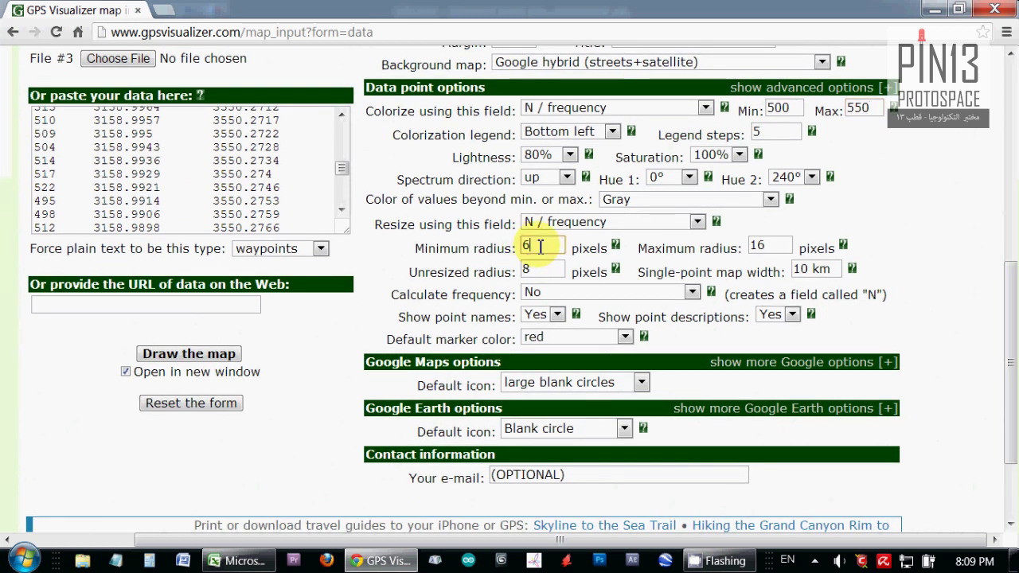
pyautogui.click(779, 244)
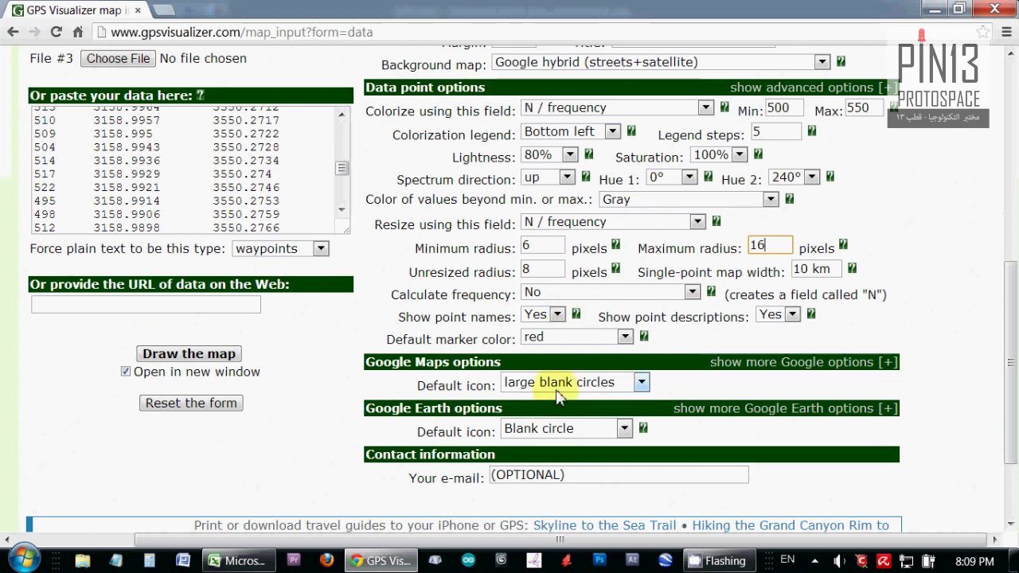
pyautogui.click(641, 384)
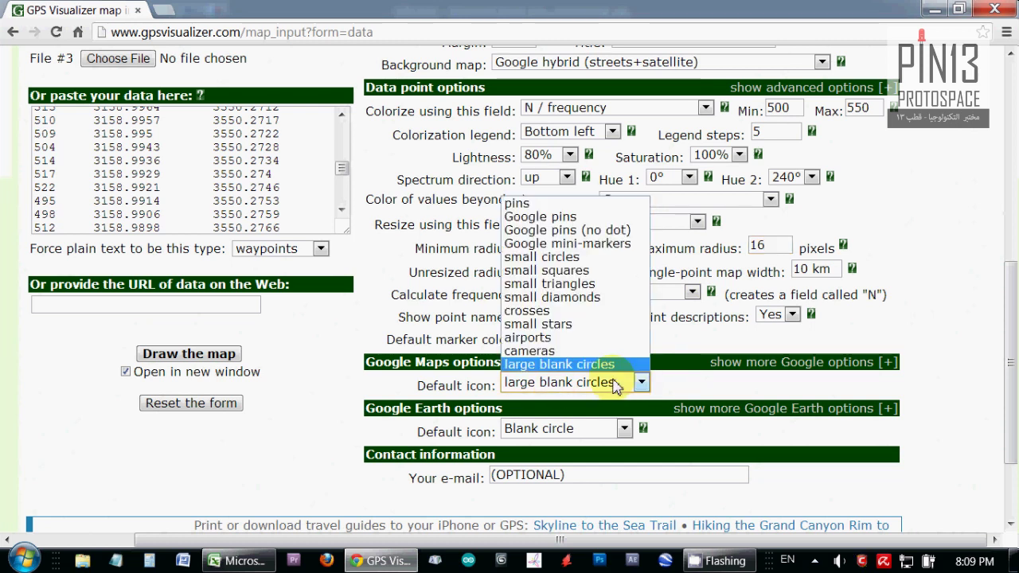
pyautogui.click(586, 326)
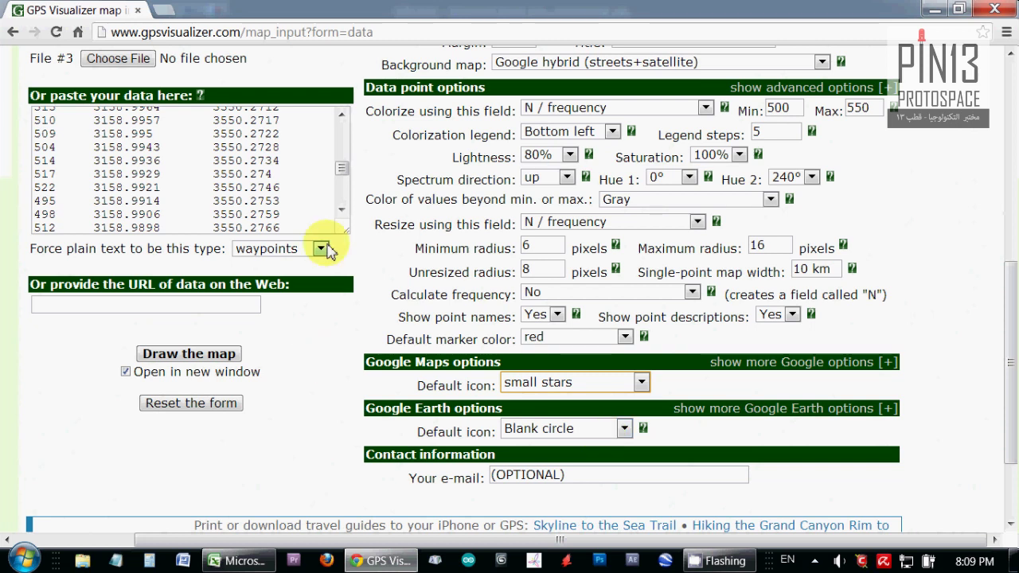
# Step: Draw the map and scroll to the star-plotted track and its 500–550 legend
pyautogui.click(199, 353)
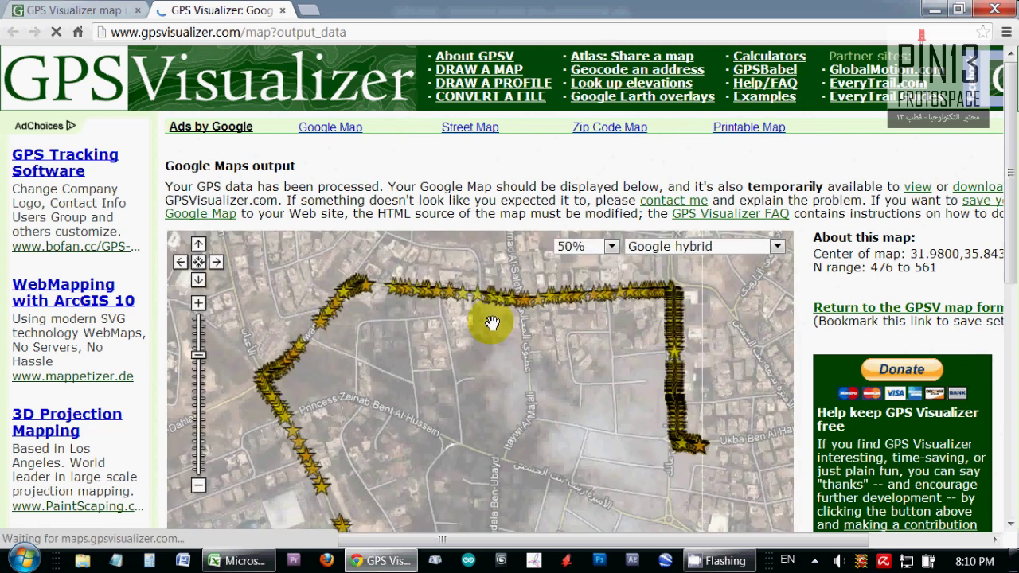
pyautogui.moveTo(1011, 139); pyautogui.dragTo(1007, 282)
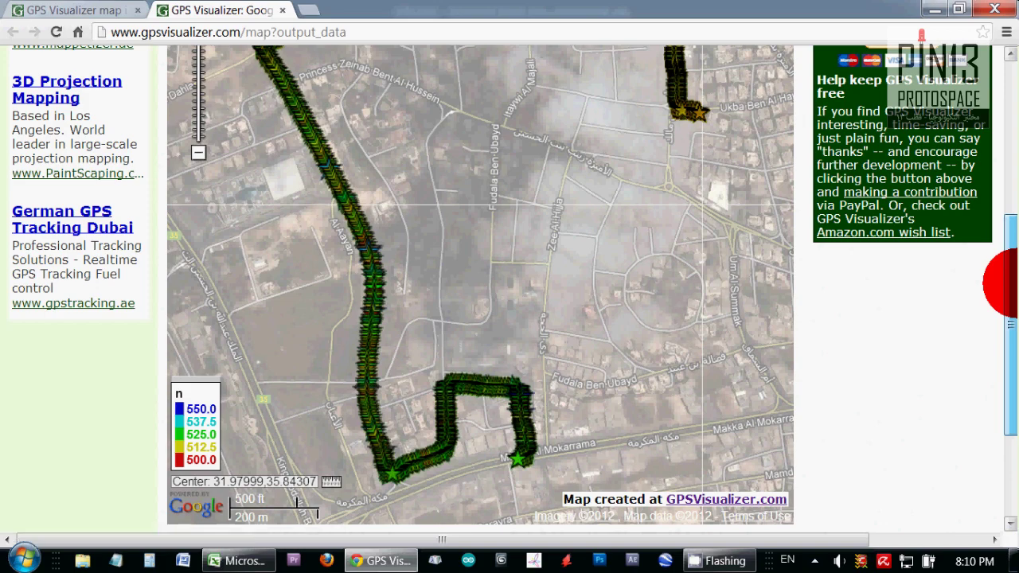
pyautogui.moveTo(1009, 282)
pyautogui.mouseDown()
pyautogui.moveTo(1009, 208)
pyautogui.moveTo(1009, 283)
pyautogui.mouseUp()
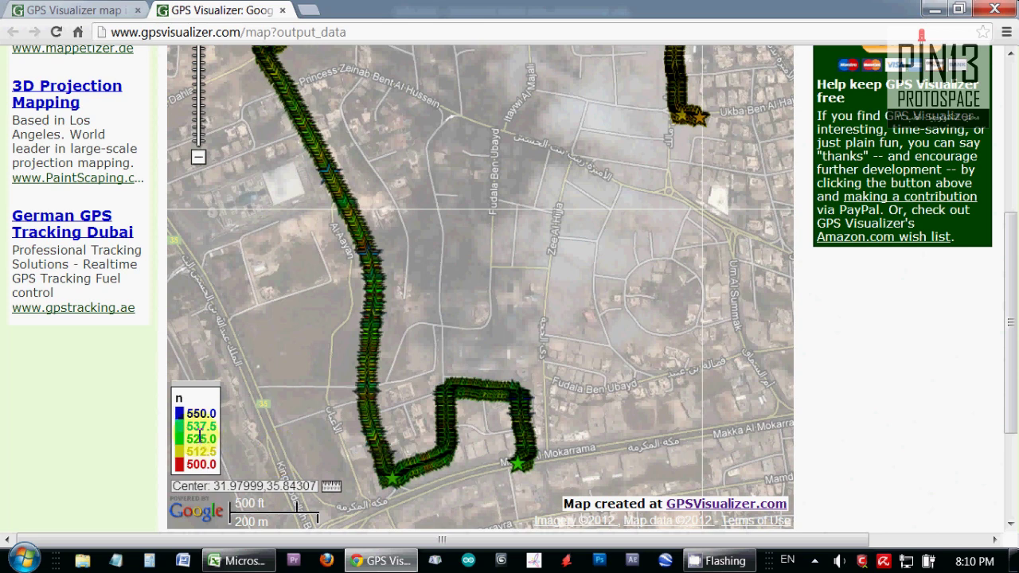
# Step: Zoom in two levels and pan the satellite map onto the track beside Al Aayan road
pyautogui.moveTo(1009, 326); pyautogui.dragTo(1008, 250)
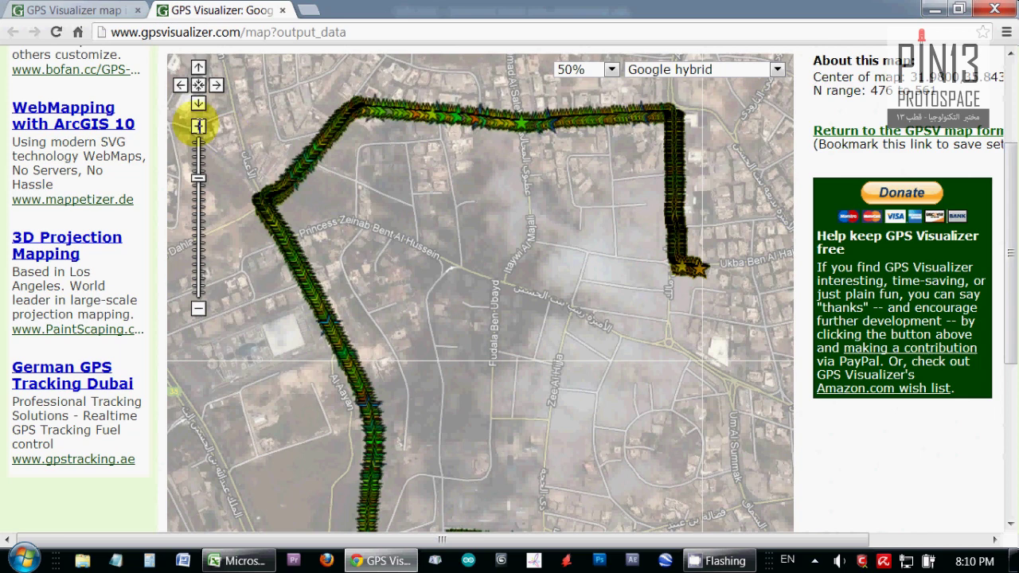
pyautogui.click(198, 125)
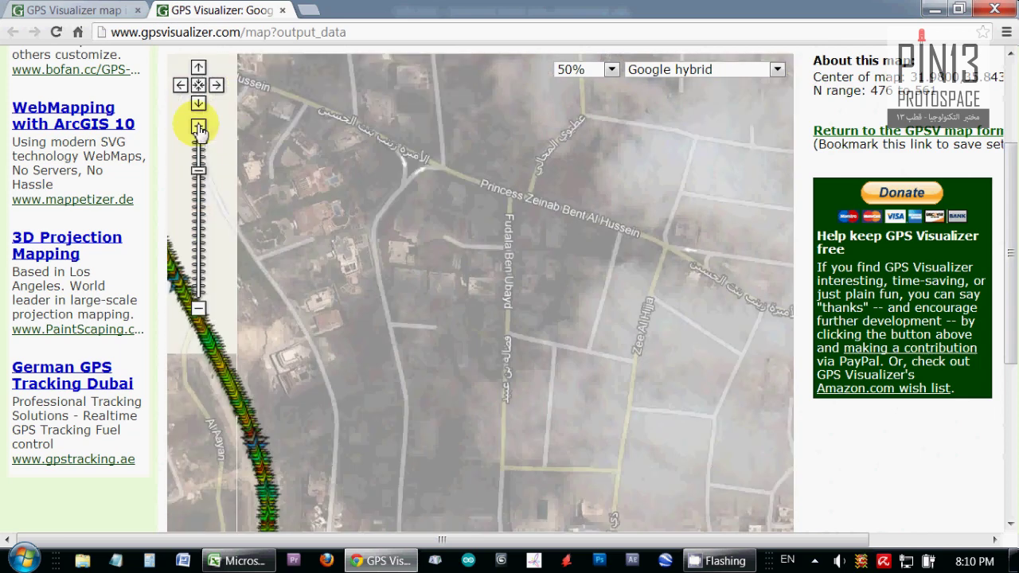
pyautogui.click(199, 129)
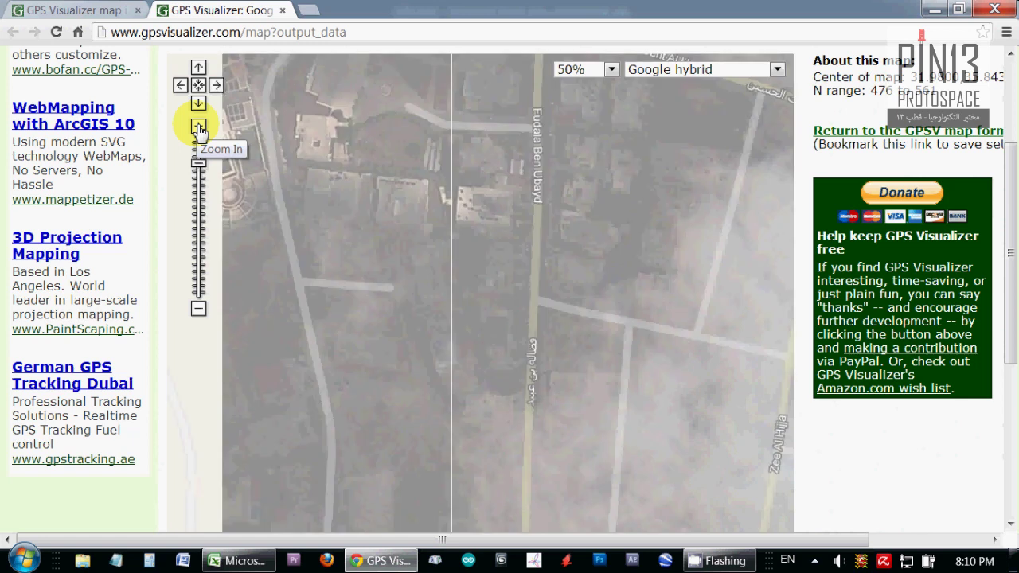
pyautogui.moveTo(398, 388); pyautogui.dragTo(577, 196)
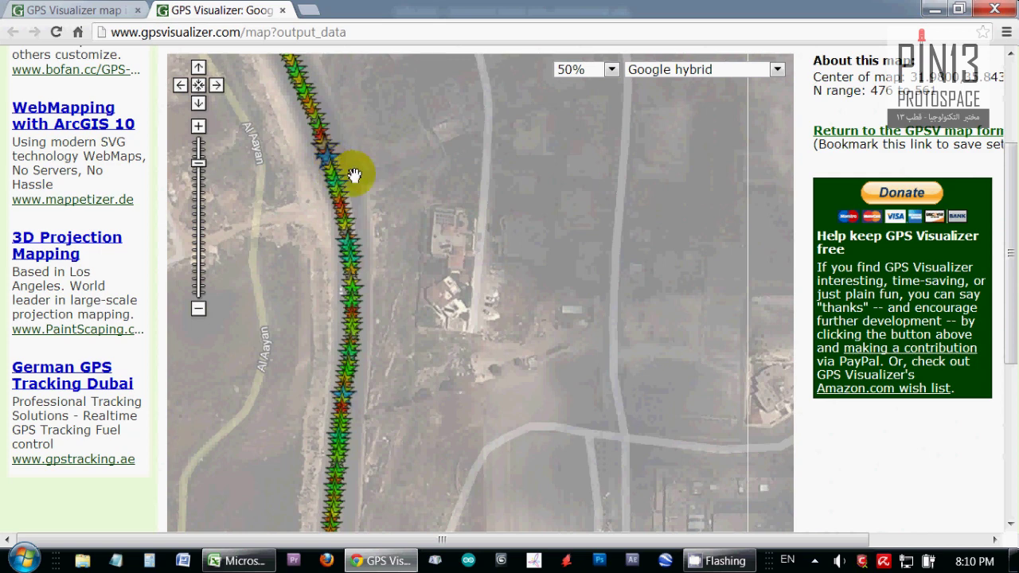
pyautogui.moveTo(355, 175); pyautogui.dragTo(366, 208)
pyautogui.scroll(-3, 1009, 334)
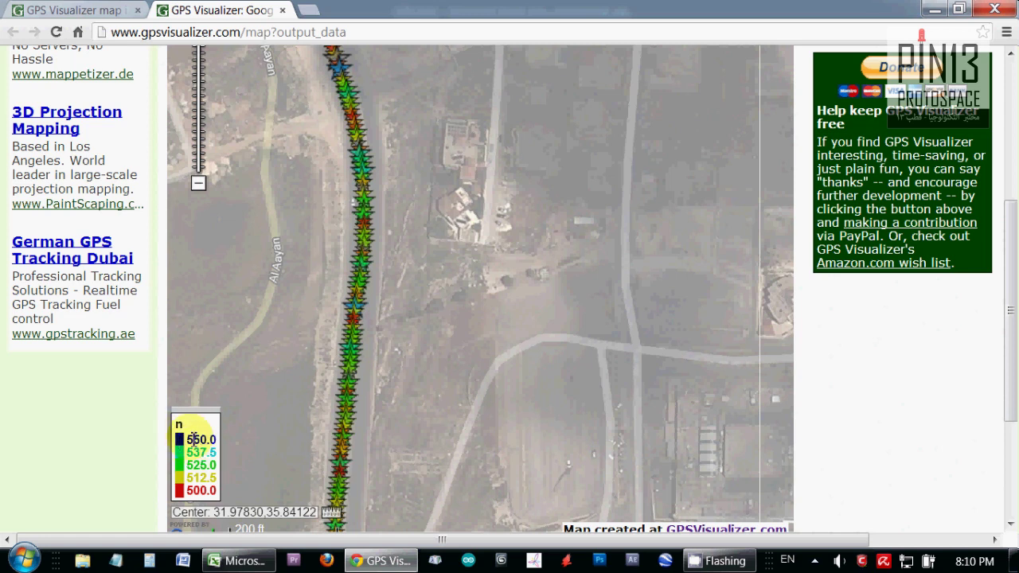
pyautogui.scroll(2, 437, 301)
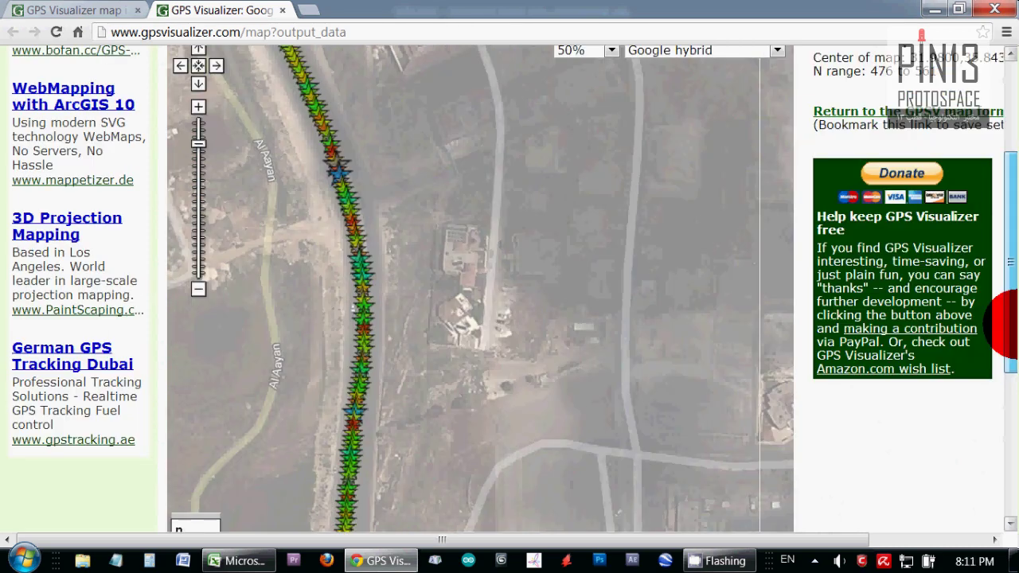
# Step: Zoom in two more levels on the centred track and read the N values of a green and a red star
pyautogui.click(199, 142)
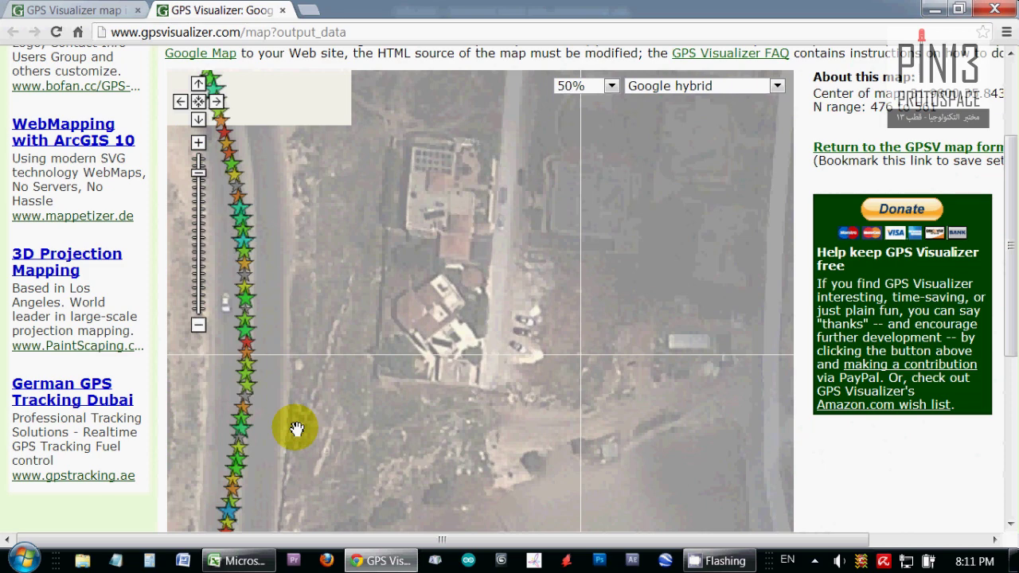
pyautogui.moveTo(296, 429); pyautogui.dragTo(329, 268)
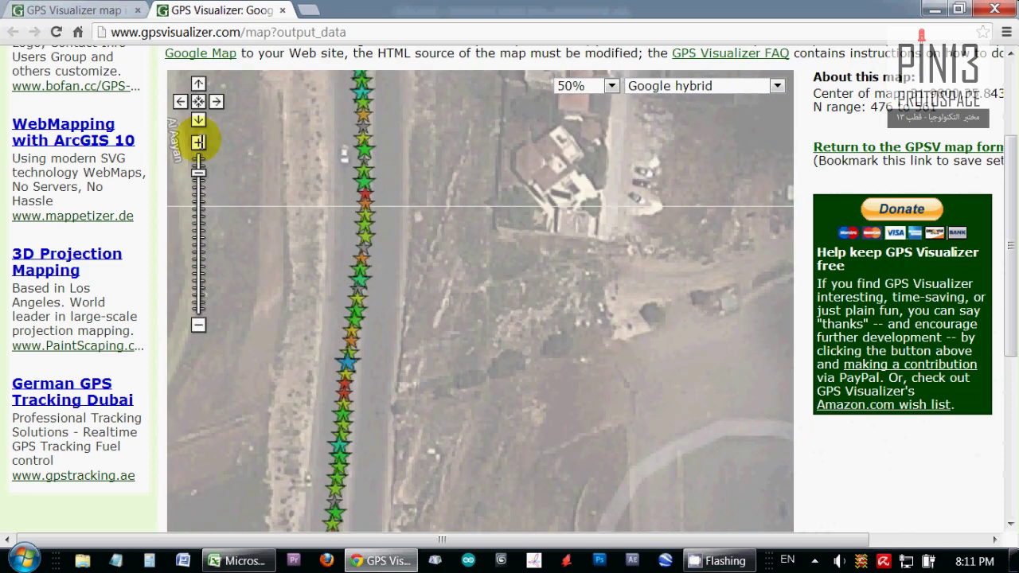
pyautogui.click(198, 142)
pyautogui.moveTo(380, 411); pyautogui.dragTo(420, 283)
pyautogui.click(409, 271)
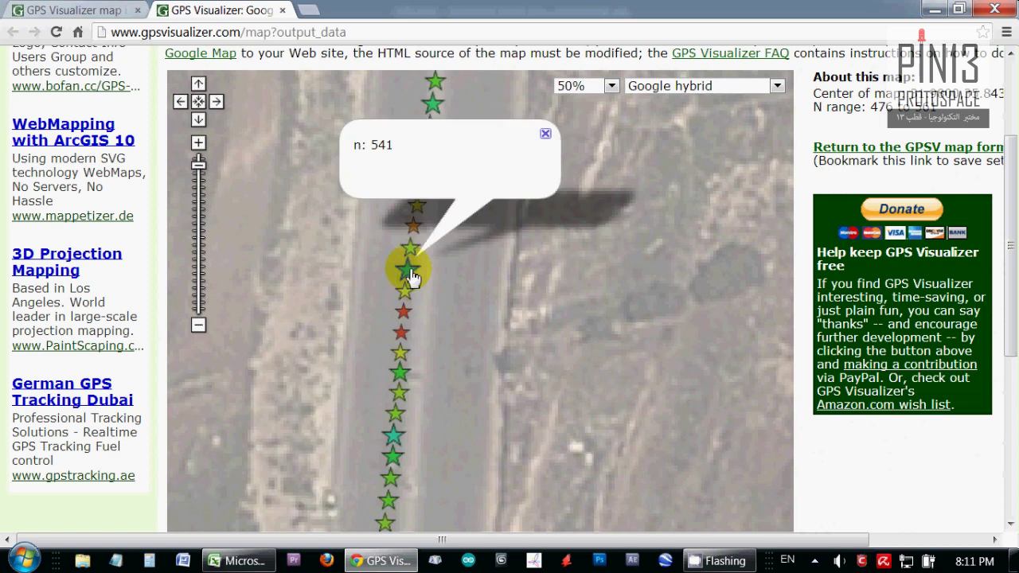
pyautogui.click(403, 318)
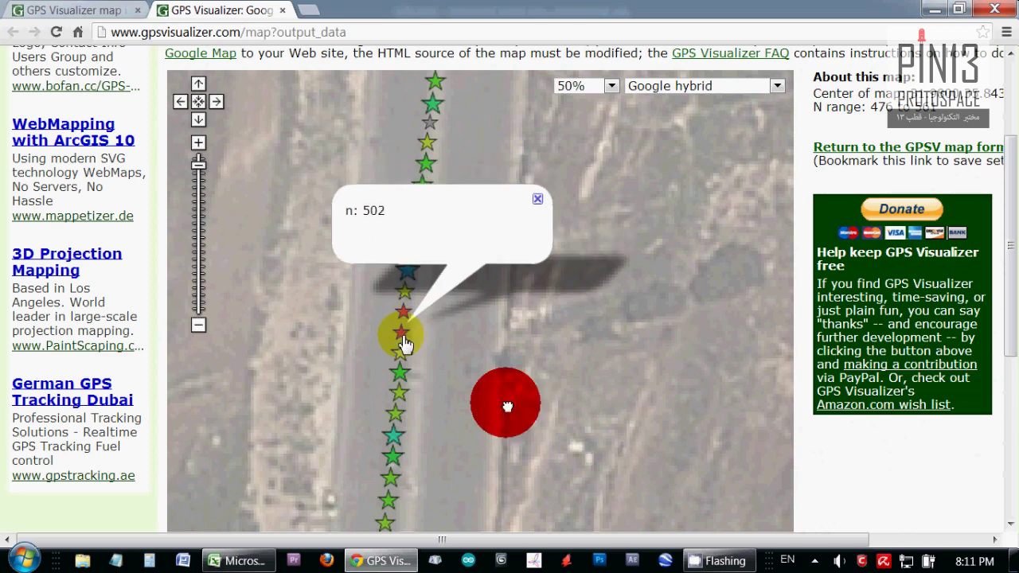
# Step: Follow the track and read more stars' N values: 499, then 542 for a green star
pyautogui.moveTo(504, 405); pyautogui.dragTo(411, 421)
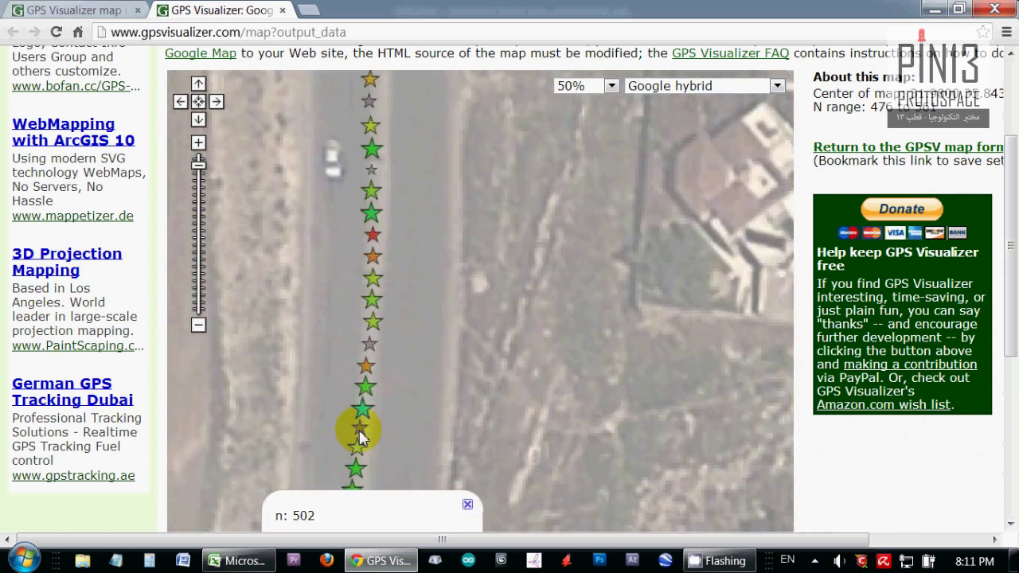
pyautogui.click(363, 410)
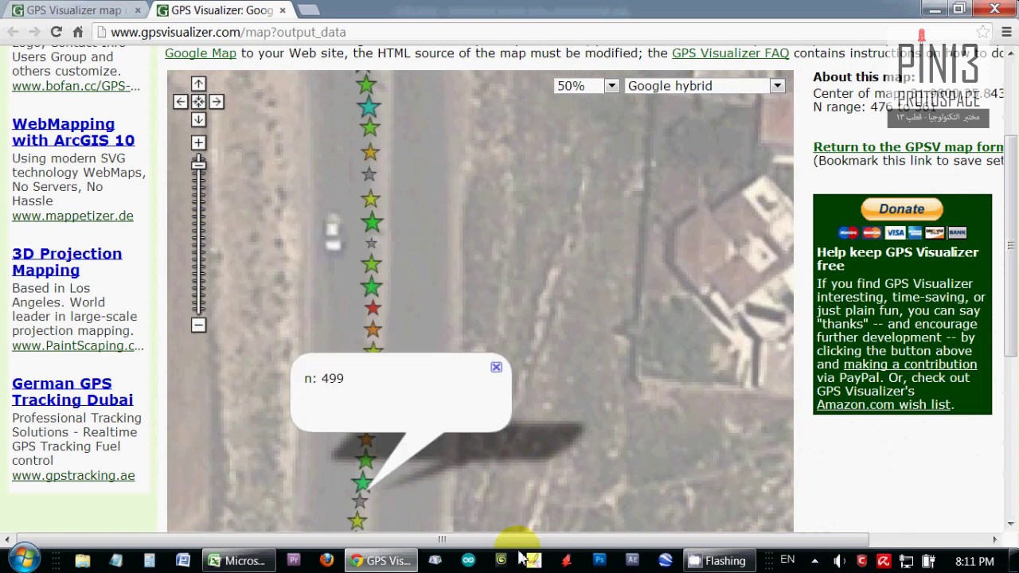
pyautogui.moveTo(509, 509); pyautogui.dragTo(463, 432)
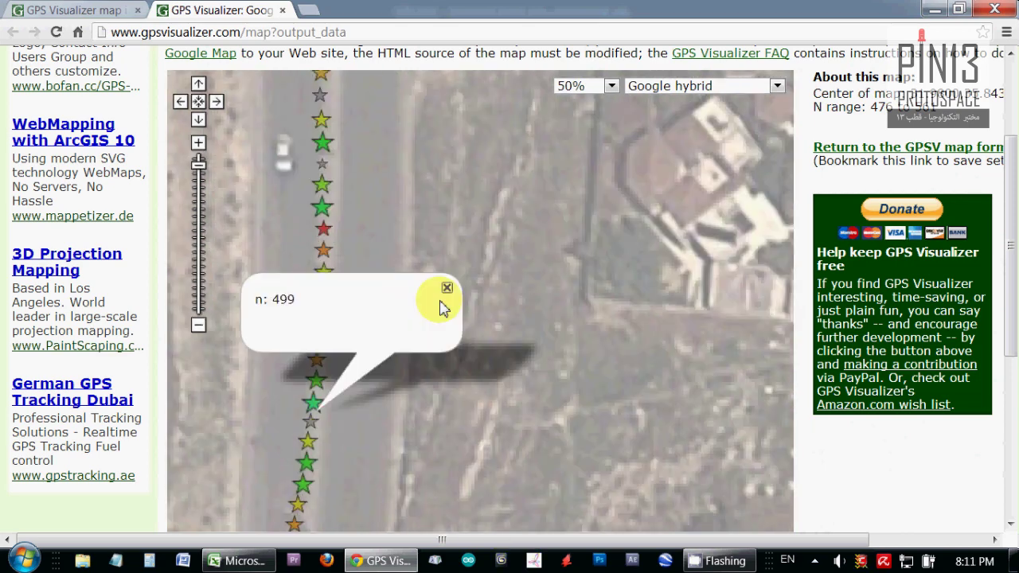
pyautogui.click(447, 288)
pyautogui.moveTo(397, 191); pyautogui.dragTo(414, 338)
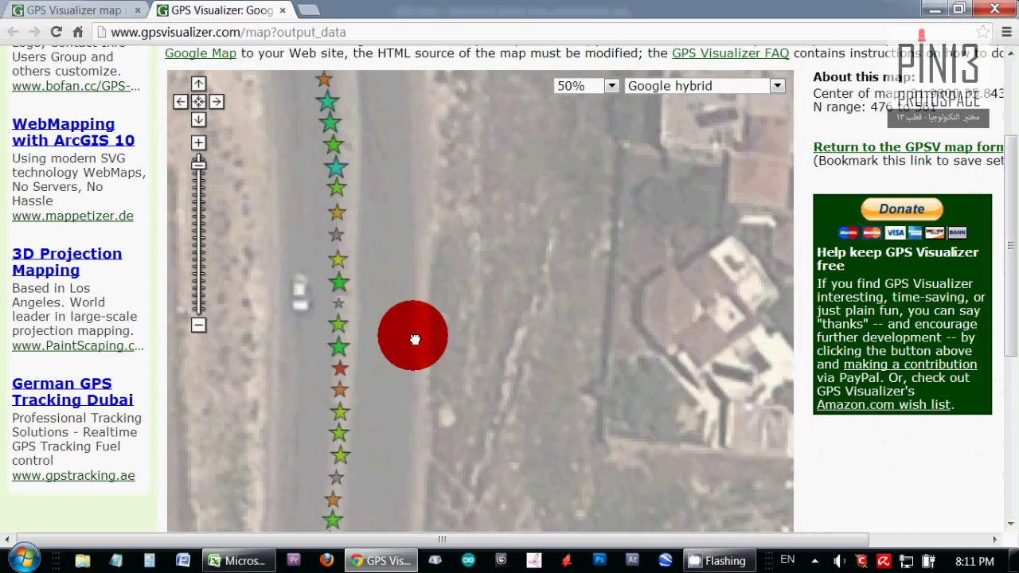
pyautogui.moveTo(343, 179); pyautogui.dragTo(355, 270)
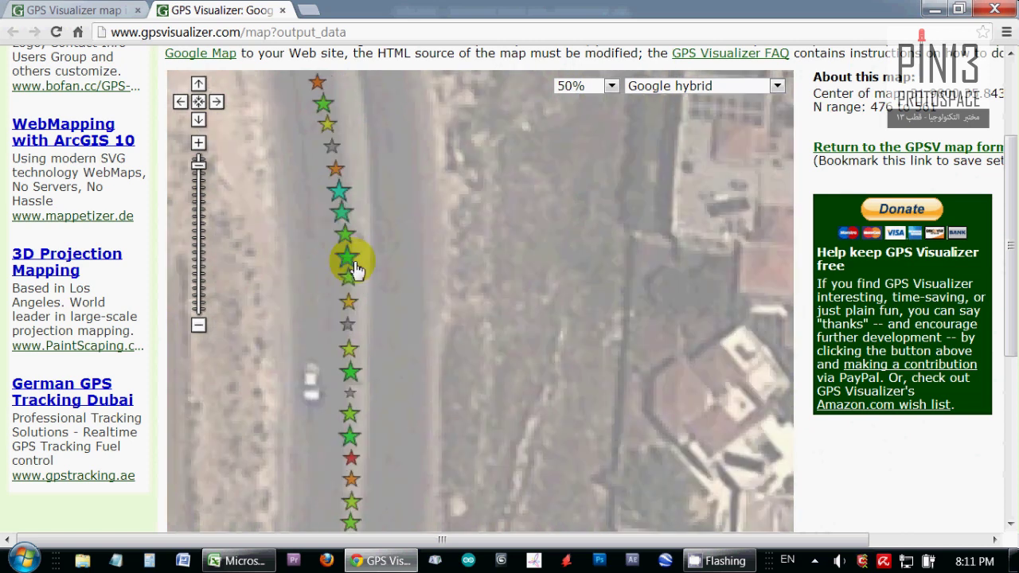
pyautogui.click(350, 265)
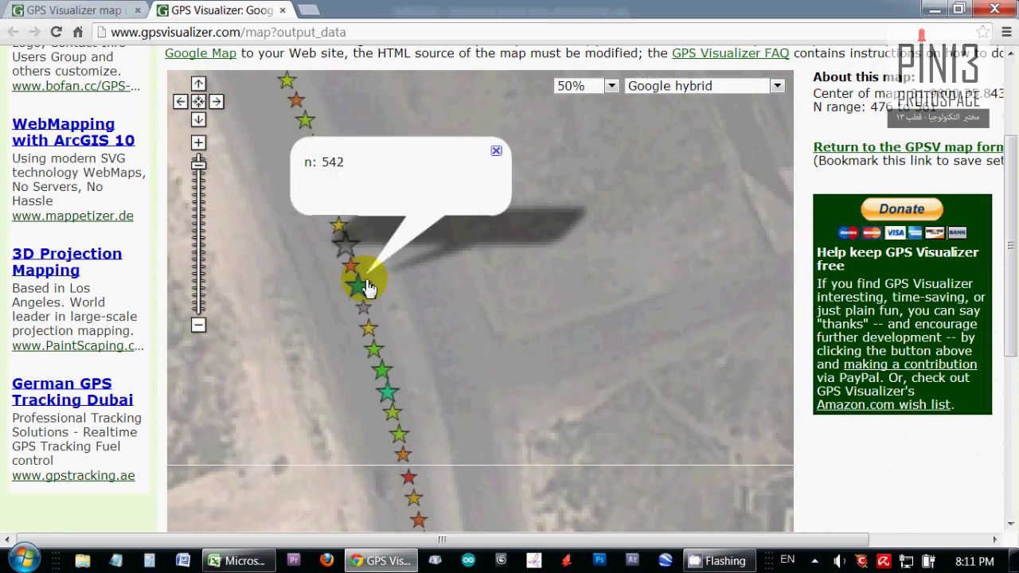
# Step: Close the n: 542 balloon and check the grey star (552) and red star (504)
pyautogui.click(495, 150)
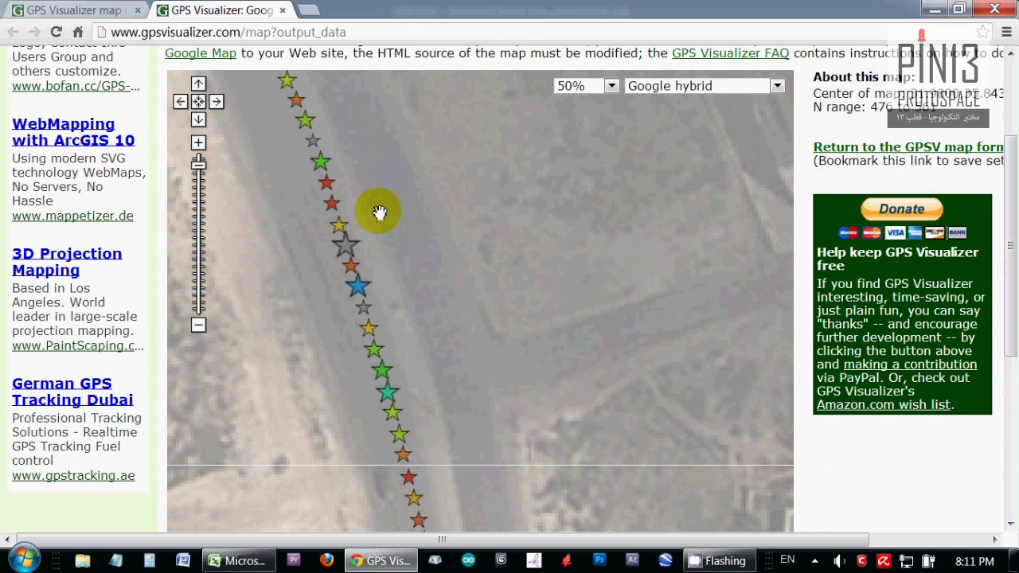
pyautogui.click(348, 252)
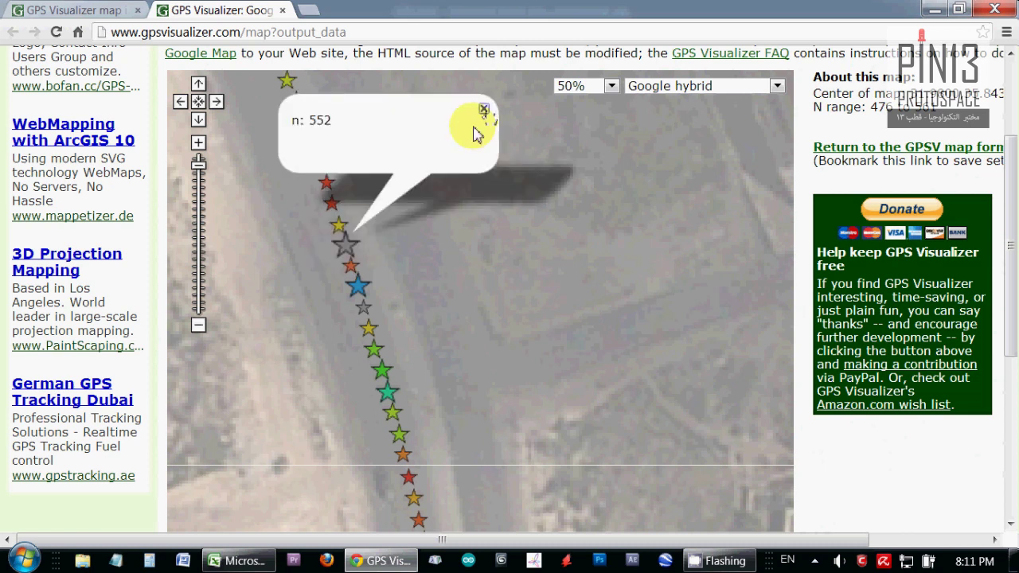
pyautogui.click(483, 113)
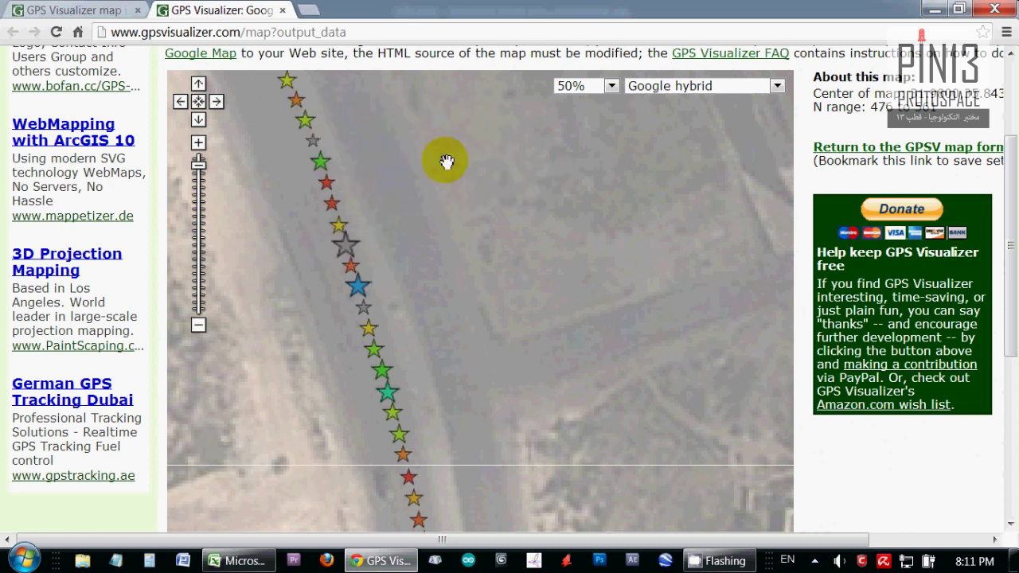
pyautogui.click(352, 271)
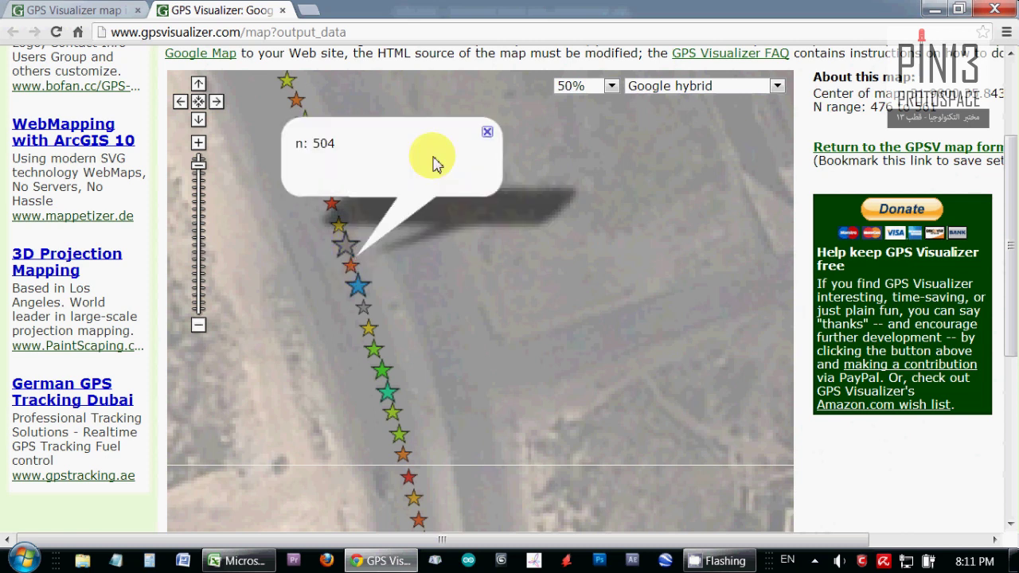
pyautogui.click(488, 135)
# Step: Pan along the route to a blue star and read its N value of 542
pyautogui.moveTo(450, 307); pyautogui.dragTo(493, 533)
pyautogui.moveTo(365, 319); pyautogui.dragTo(295, 275)
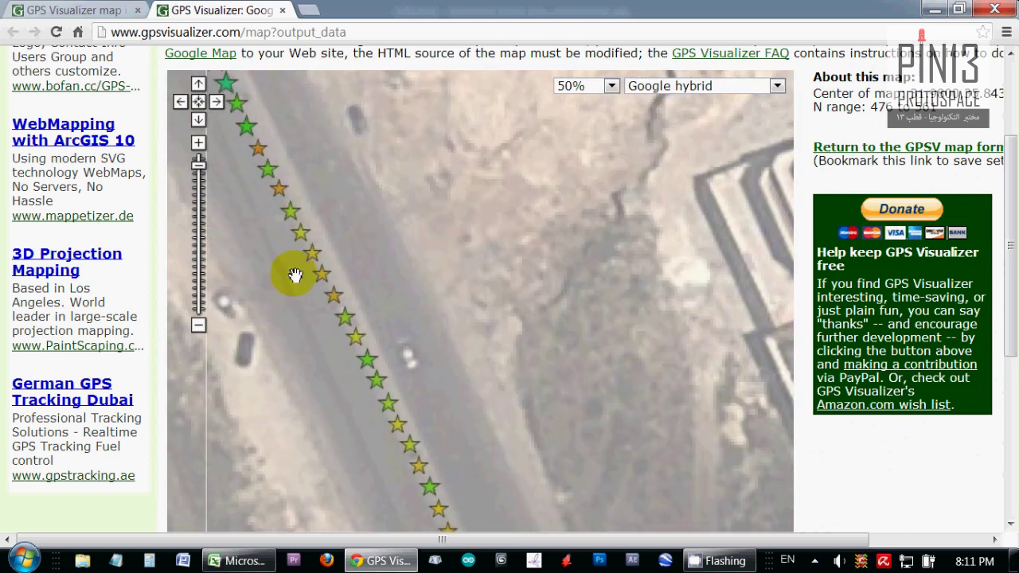
pyautogui.moveTo(318, 164); pyautogui.dragTo(405, 254)
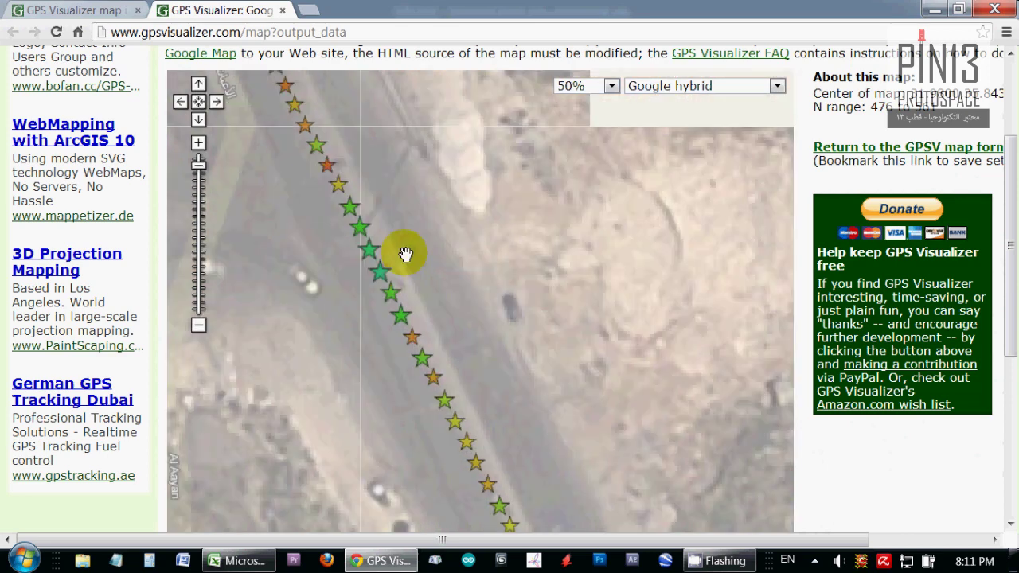
pyautogui.moveTo(459, 284); pyautogui.dragTo(545, 322)
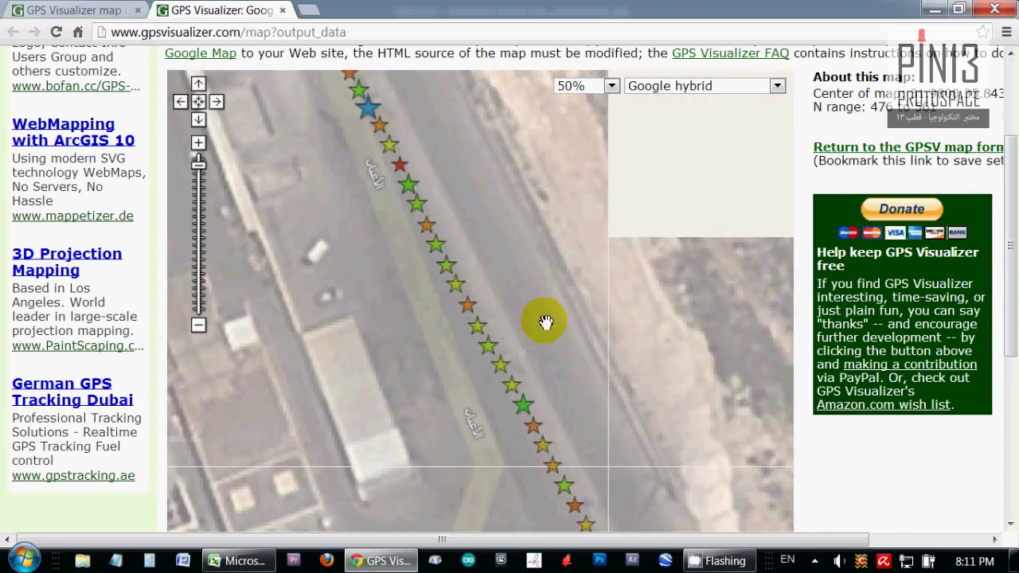
pyautogui.moveTo(486, 222); pyautogui.dragTo(579, 416)
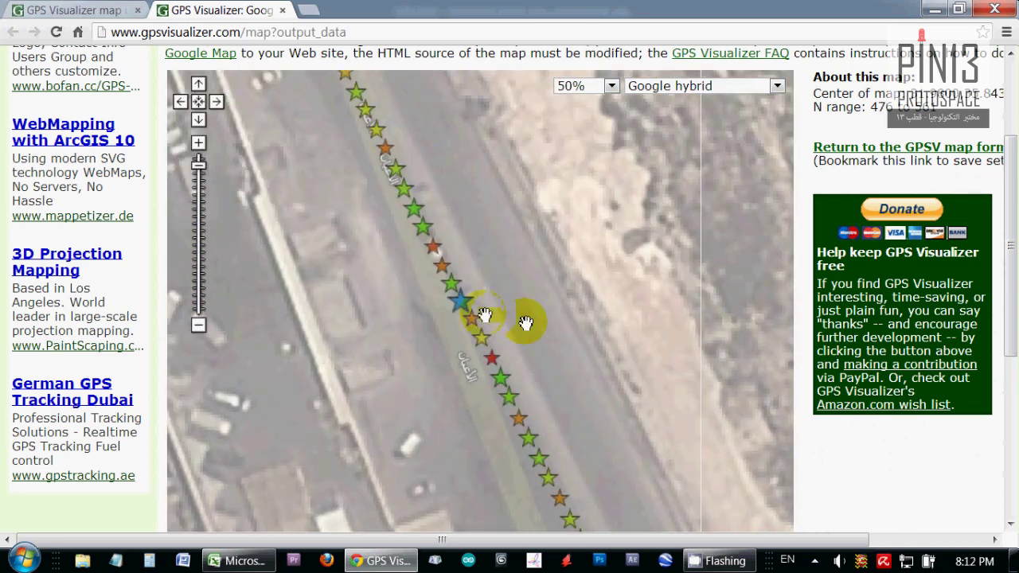
pyautogui.click(463, 304)
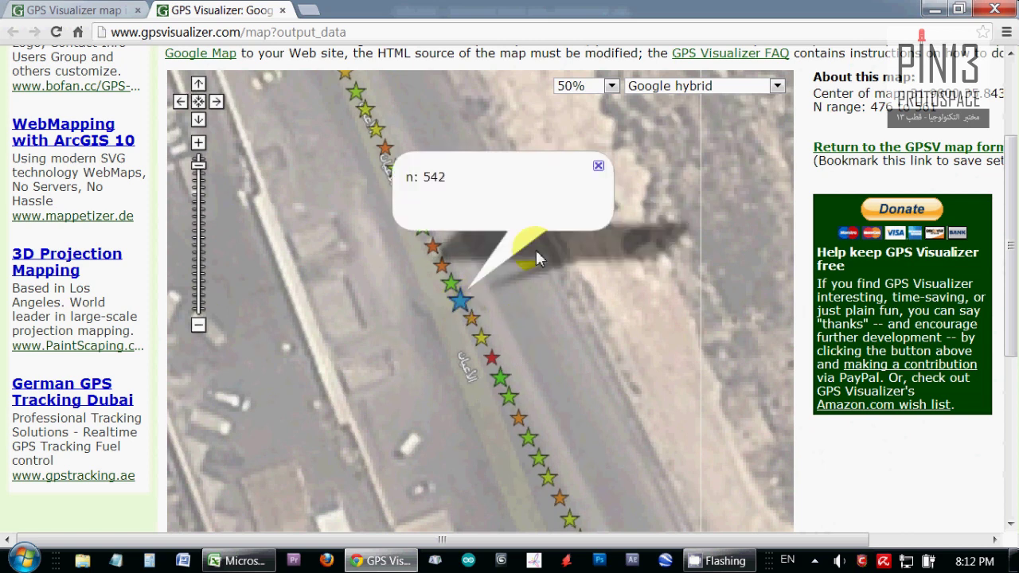
pyautogui.click(597, 168)
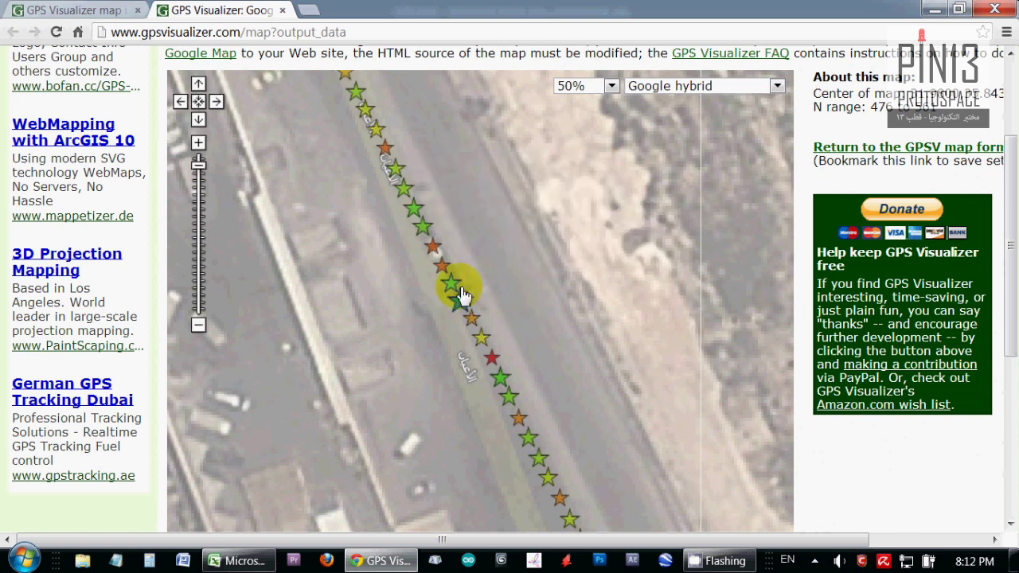
# Step: Pan the map along the track toward Princess Zeinab Bent Al Hussein road
pyautogui.moveTo(504, 250); pyautogui.dragTo(519, 261)
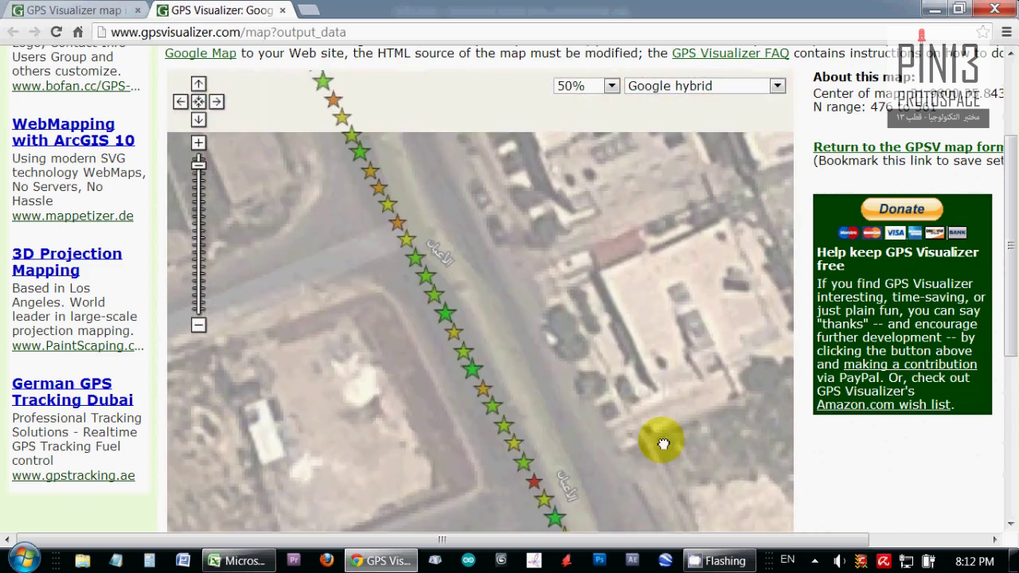
pyautogui.moveTo(663, 443); pyautogui.dragTo(616, 483)
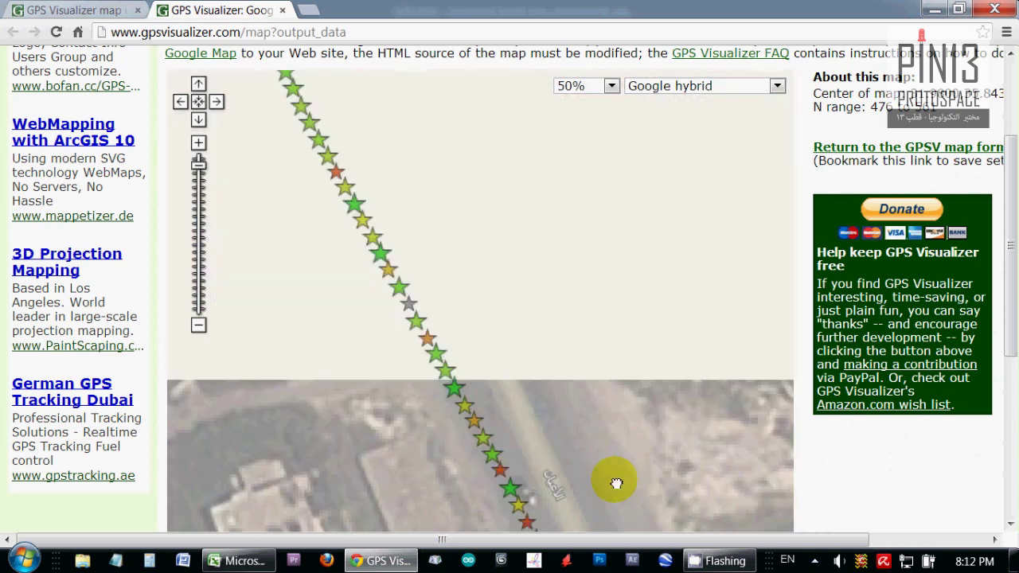
pyautogui.moveTo(481, 247); pyautogui.dragTo(587, 478)
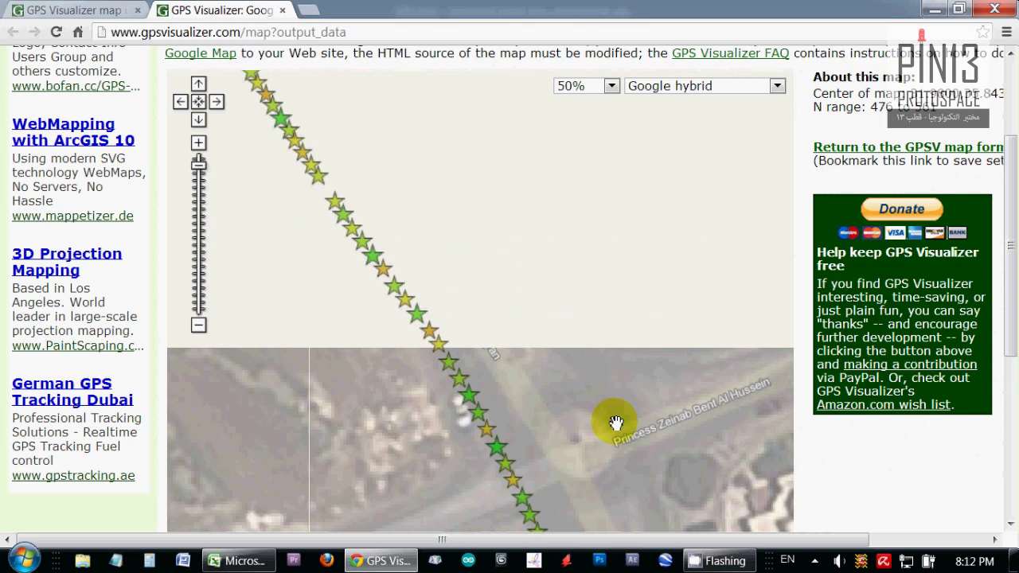